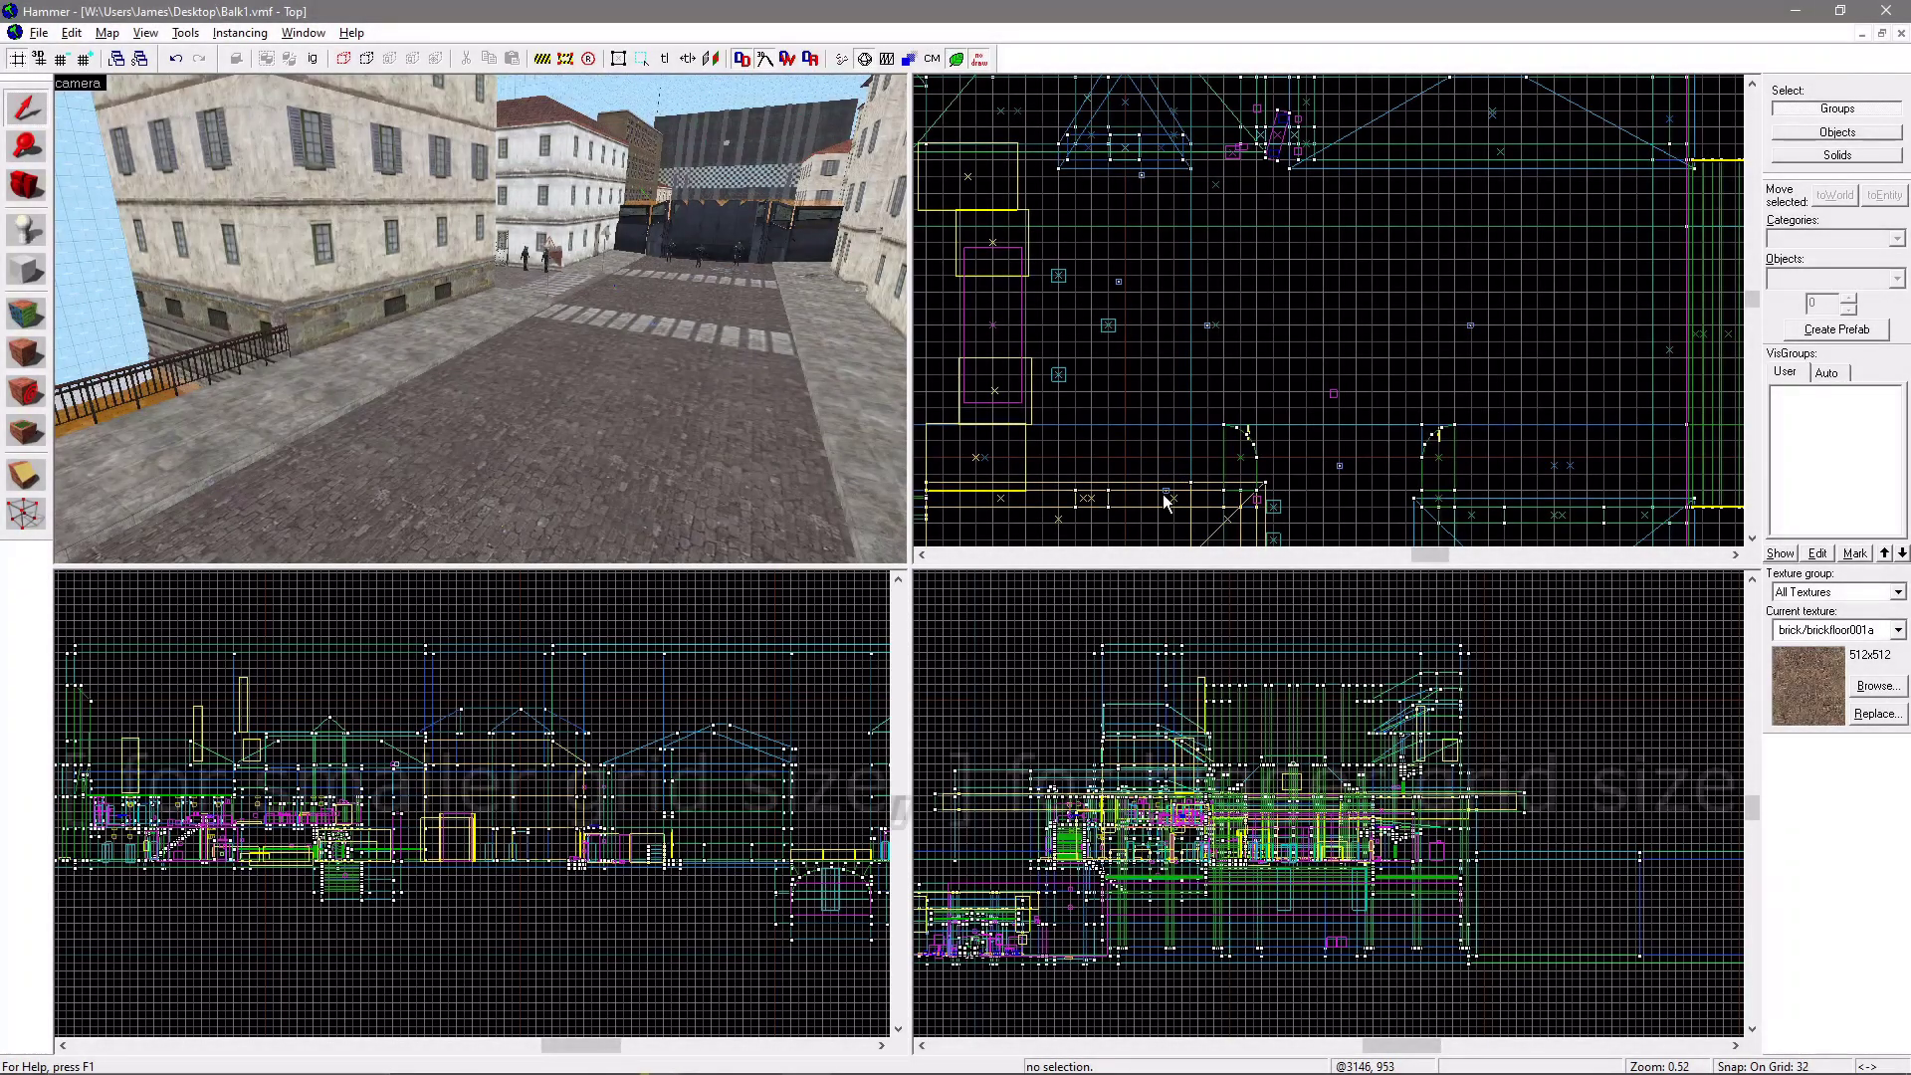
Mark out a 64 by 64 unit block in the top view and set the grid snap to 64
{"action": "mouse_move", "coordinate": [1257, 233]}
{"action": "left_mouse_down"}
{"action": "mouse_move", "coordinate": [1491, 380]}
{"action": "mouse_move", "coordinate": [1300, 362]}
{"action": "mouse_move", "coordinate": [1463, 271]}
{"action": "mouse_move", "coordinate": [1553, 408]}
{"action": "mouse_move", "coordinate": [1282, 257]}
{"action": "mouse_move", "coordinate": [1361, 321]}
{"action": "mouse_move", "coordinate": [1299, 289]}
{"action": "mouse_move", "coordinate": [1281, 250]}
{"action": "mouse_move", "coordinate": [1328, 298]}
{"action": "mouse_move", "coordinate": [1294, 268]}
{"action": "left_mouse_up"}
{"action": "key", "text": "bracketright"}
{"action": "key", "text": "bracketright"}
{"action": "key", "text": "bracketleft"}
{"action": "key", "text": "bracketleft"}
{"action": "key", "text": "bracketleft"}
{"action": "key", "text": "bracketleft"}
{"action": "key", "text": "bracketright"}
{"action": "key", "text": "bracketright"}
{"action": "key", "text": "bracketright"}
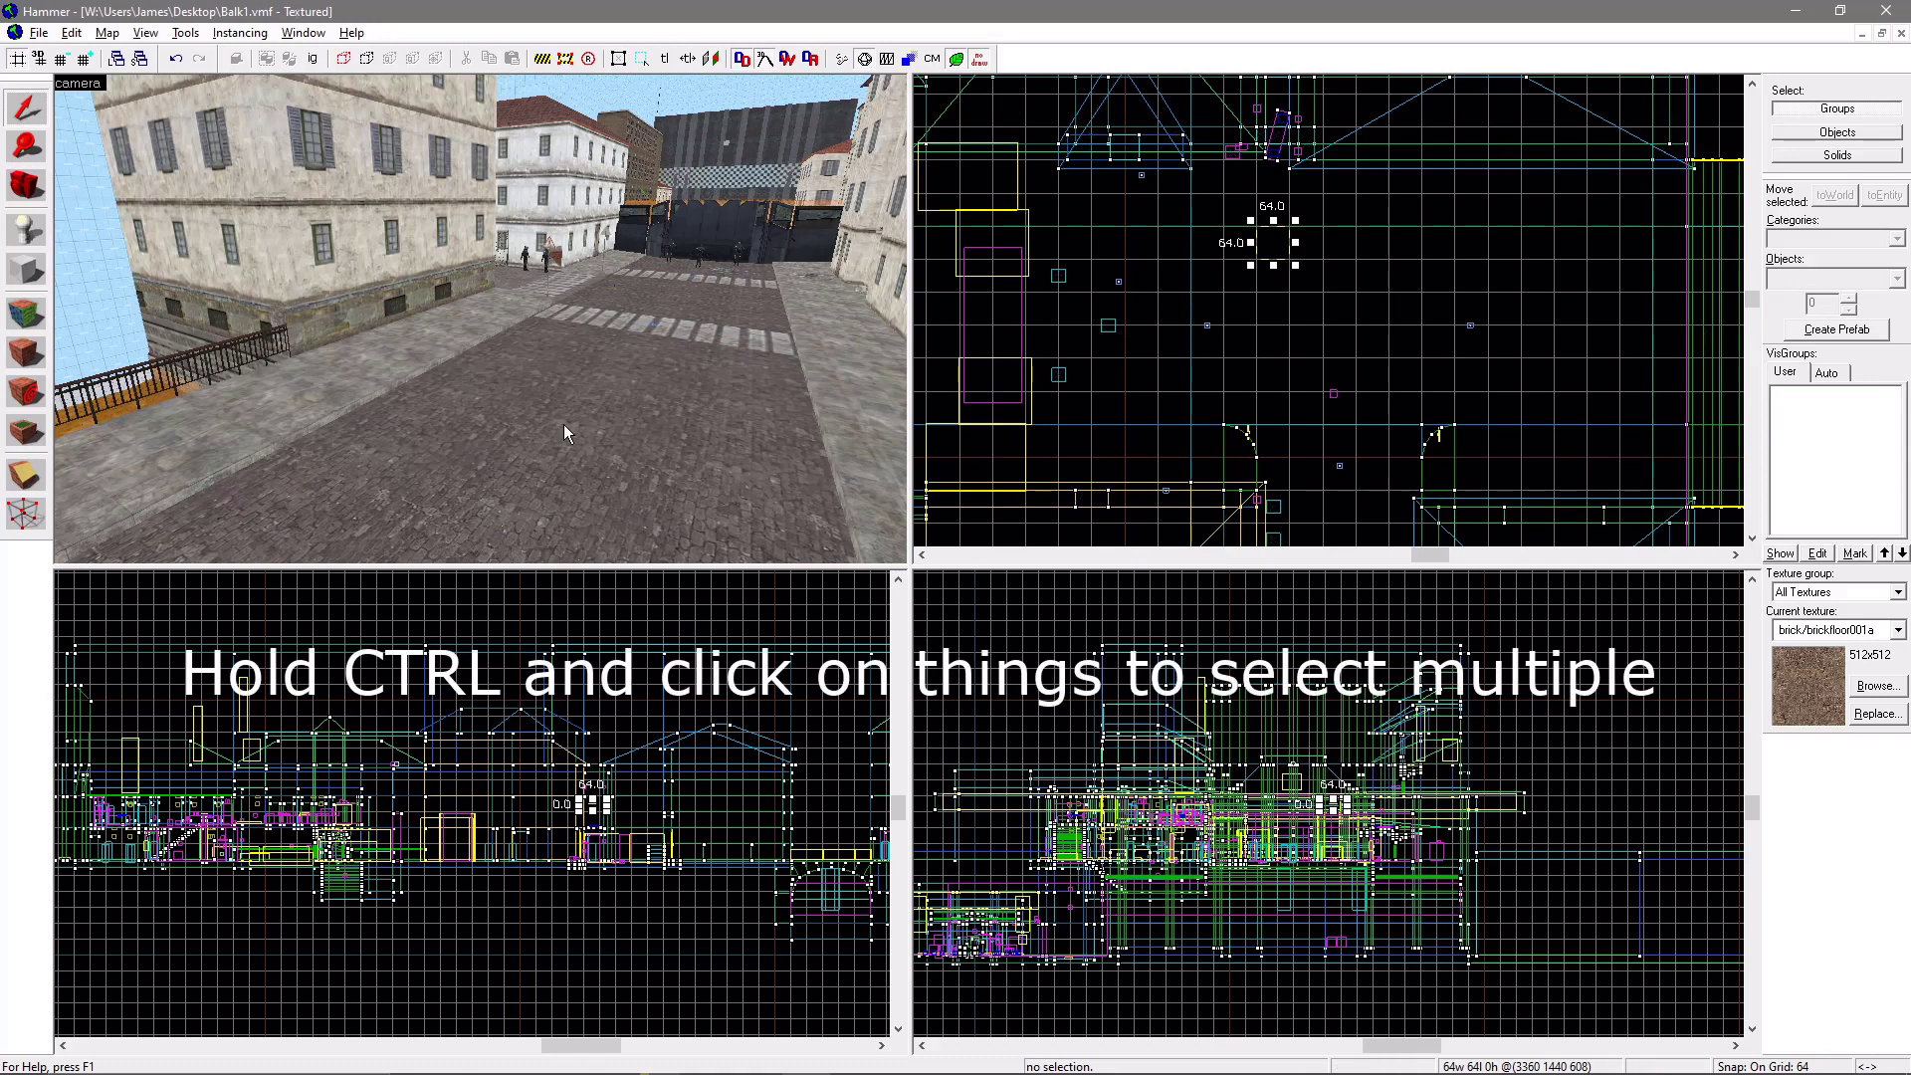
Select several road surface brushes together and toggle group ignoring
{"action": "left_click", "coordinate": [507, 428]}
{"action": "left_click", "coordinate": [450, 345], "text": "ctrl"}
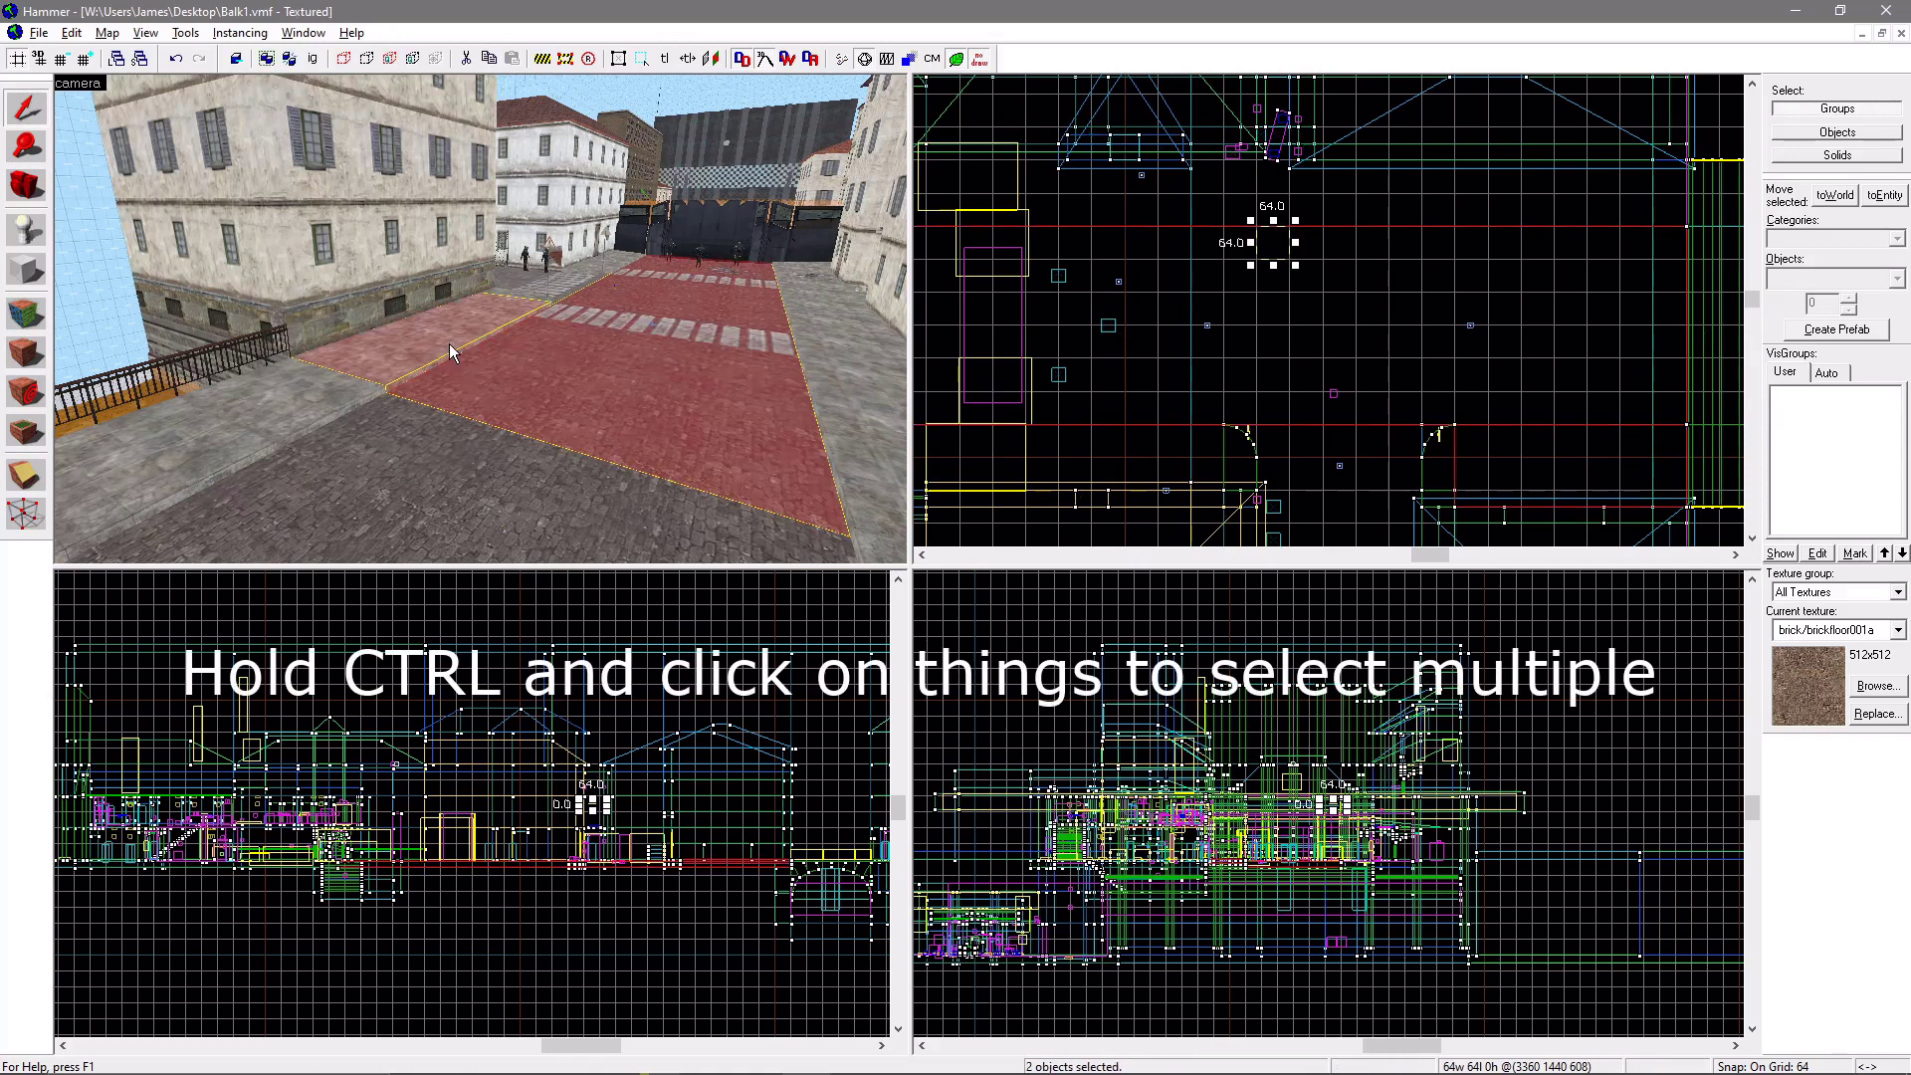
{"action": "left_click", "coordinate": [419, 543]}
{"action": "left_click", "coordinate": [553, 396]}
{"action": "left_click", "coordinate": [313, 59]}
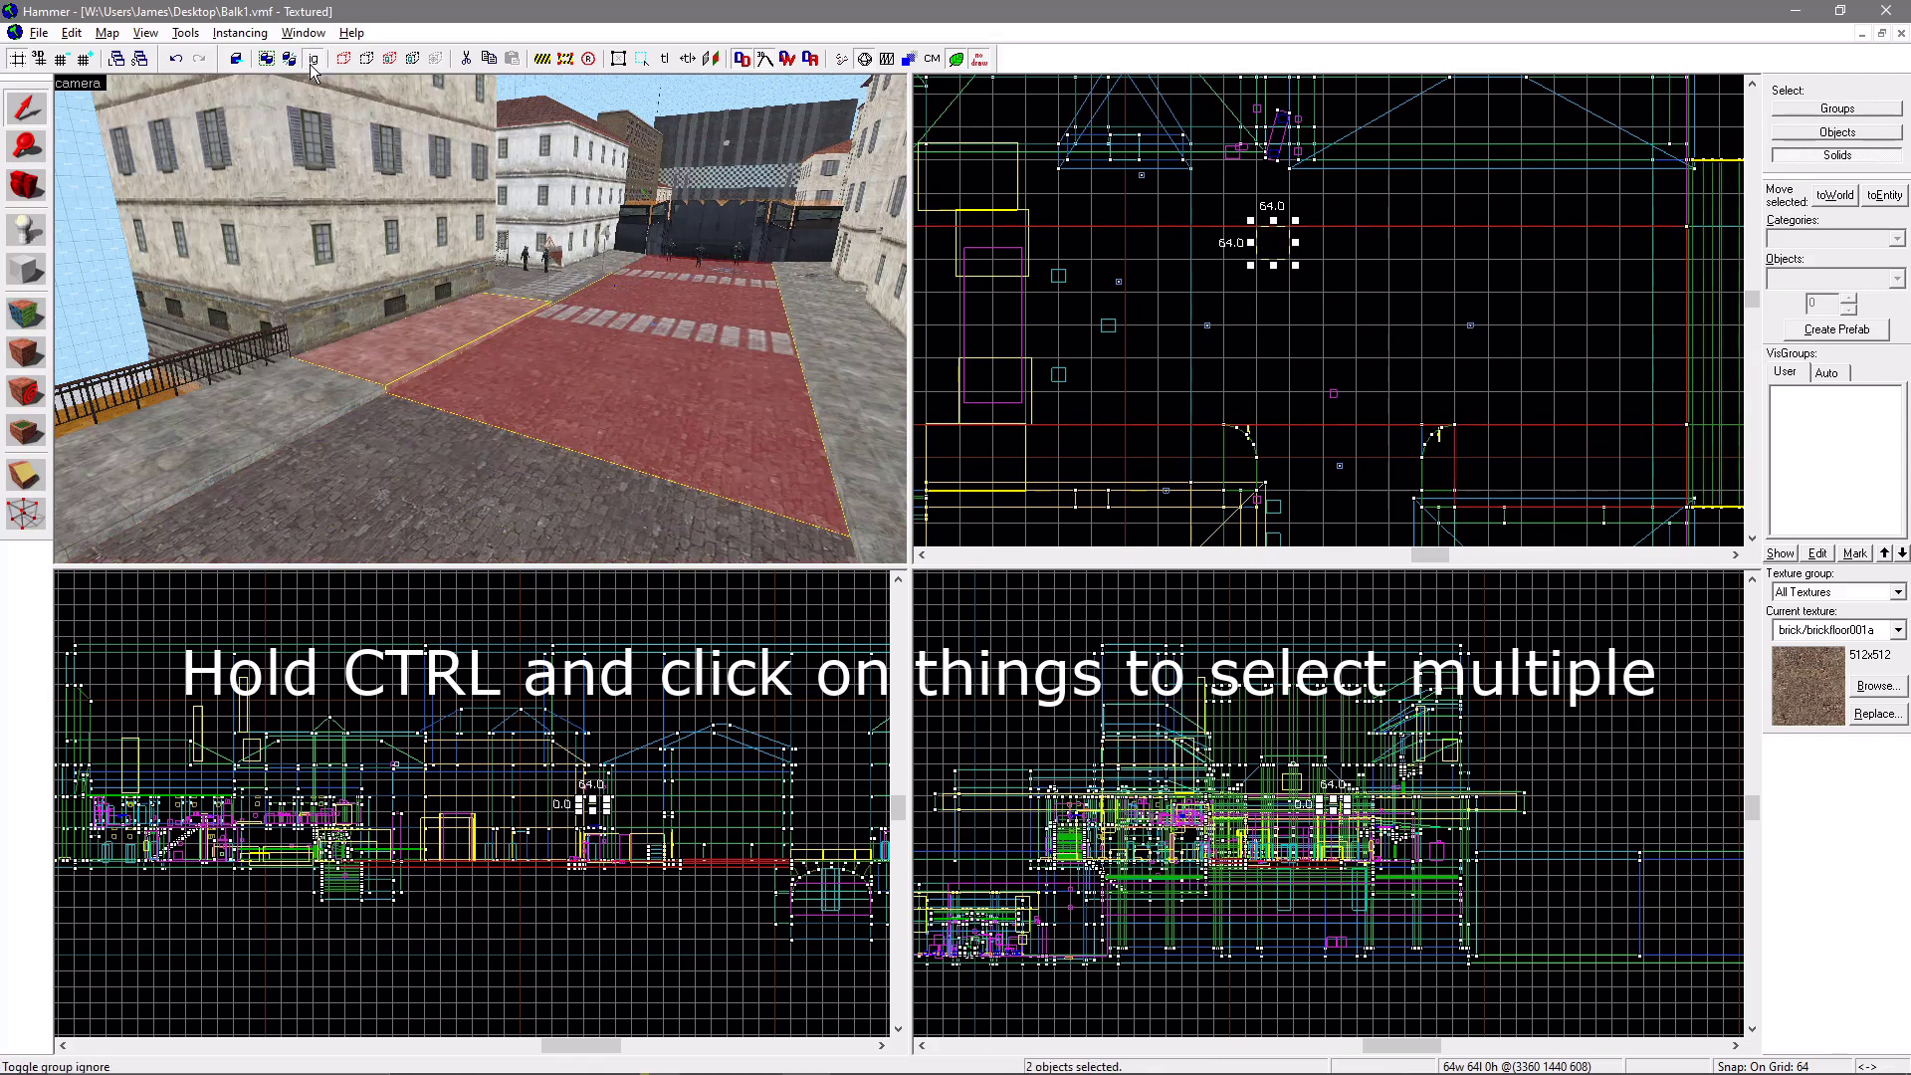
{"action": "left_click", "coordinate": [528, 406], "text": "ctrl"}
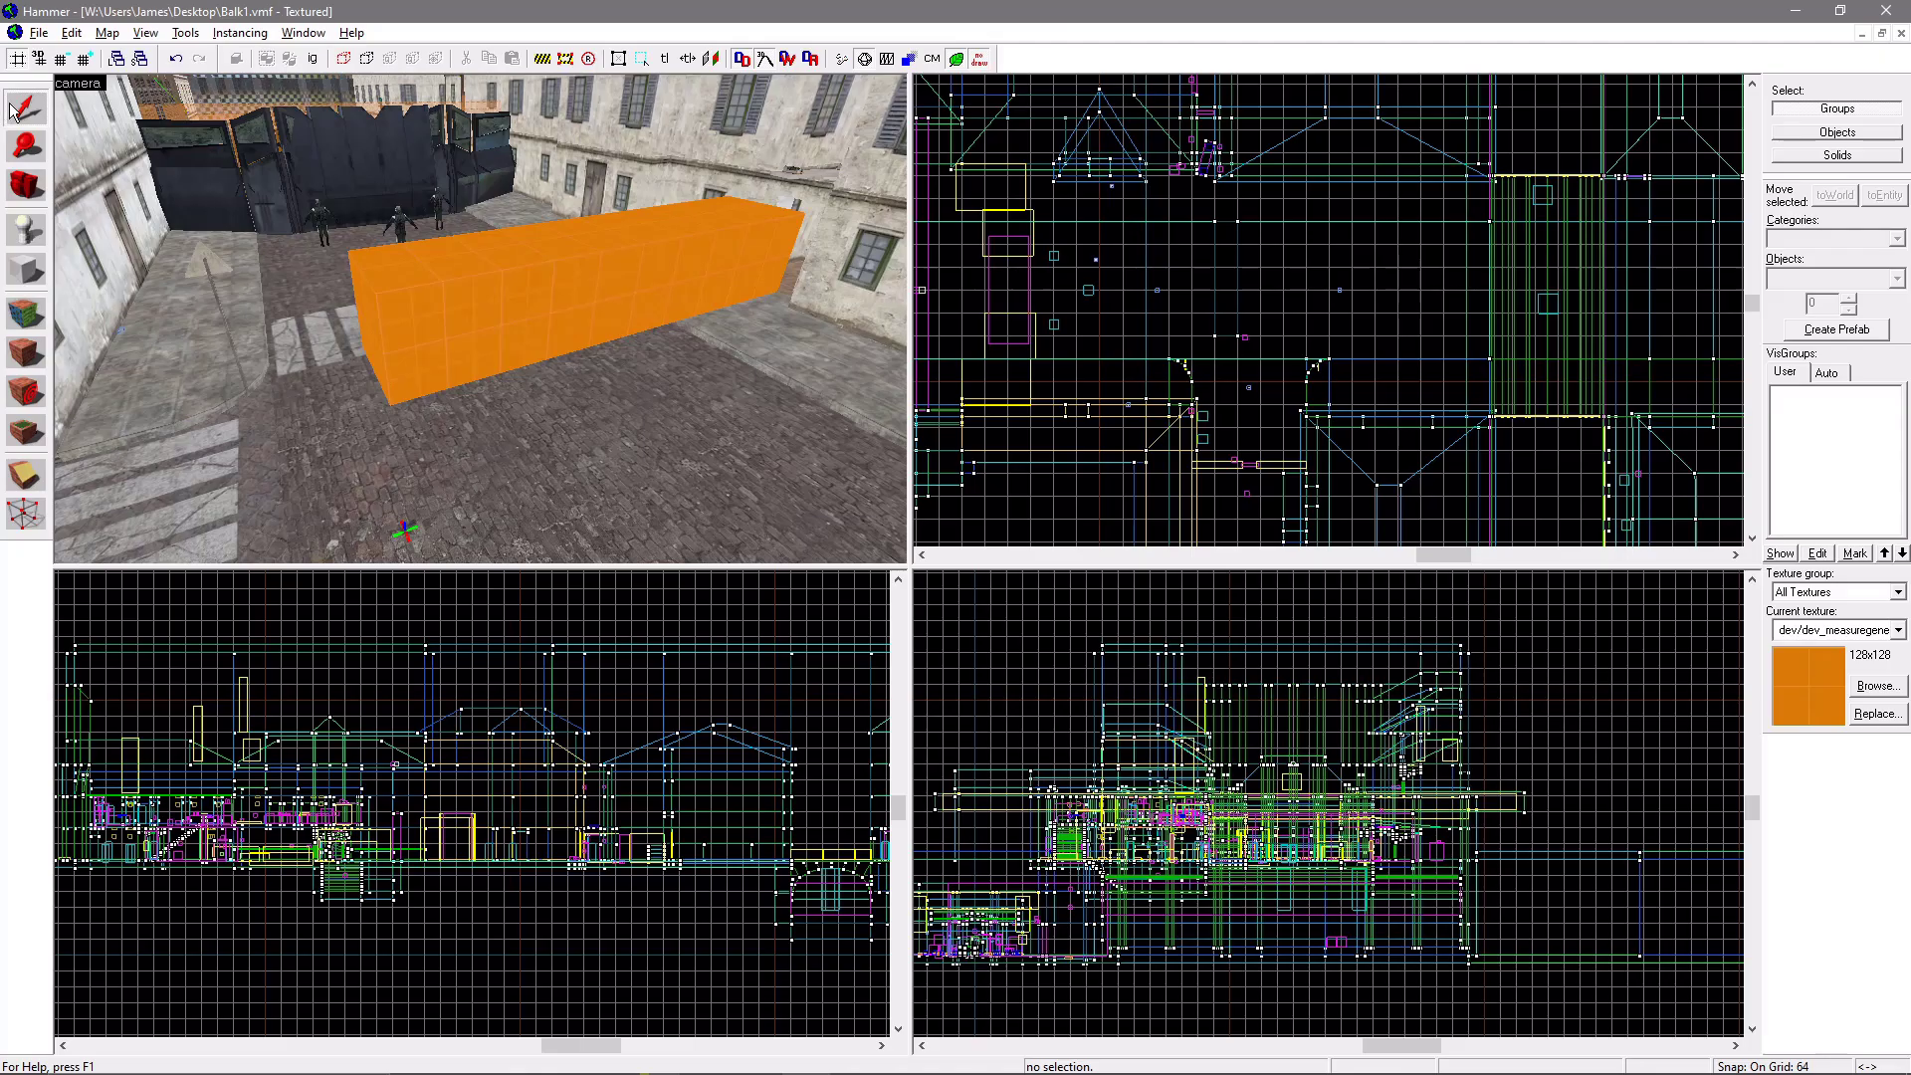
Tie the long orange brush to an entity and apply the class func_physbox
{"action": "left_click", "coordinate": [526, 322]}
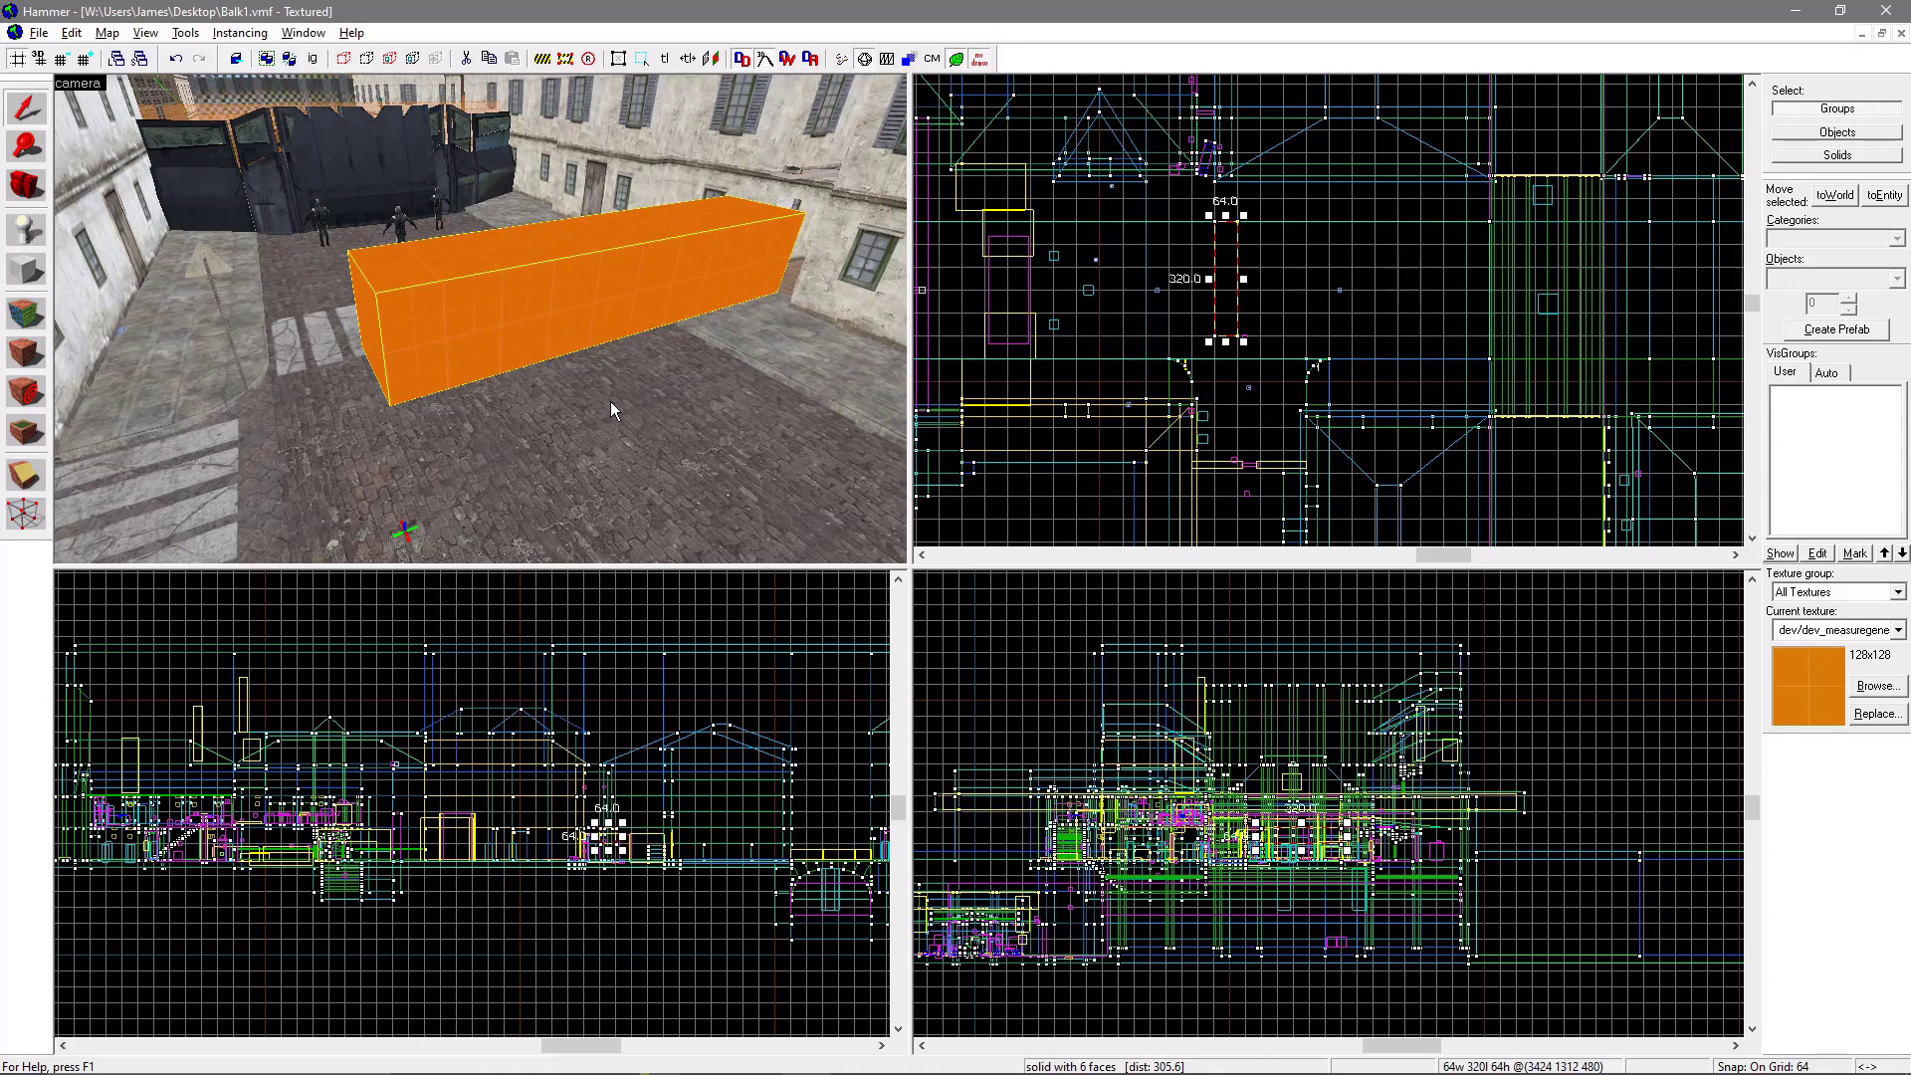
{"action": "key", "text": "ctrl+t"}
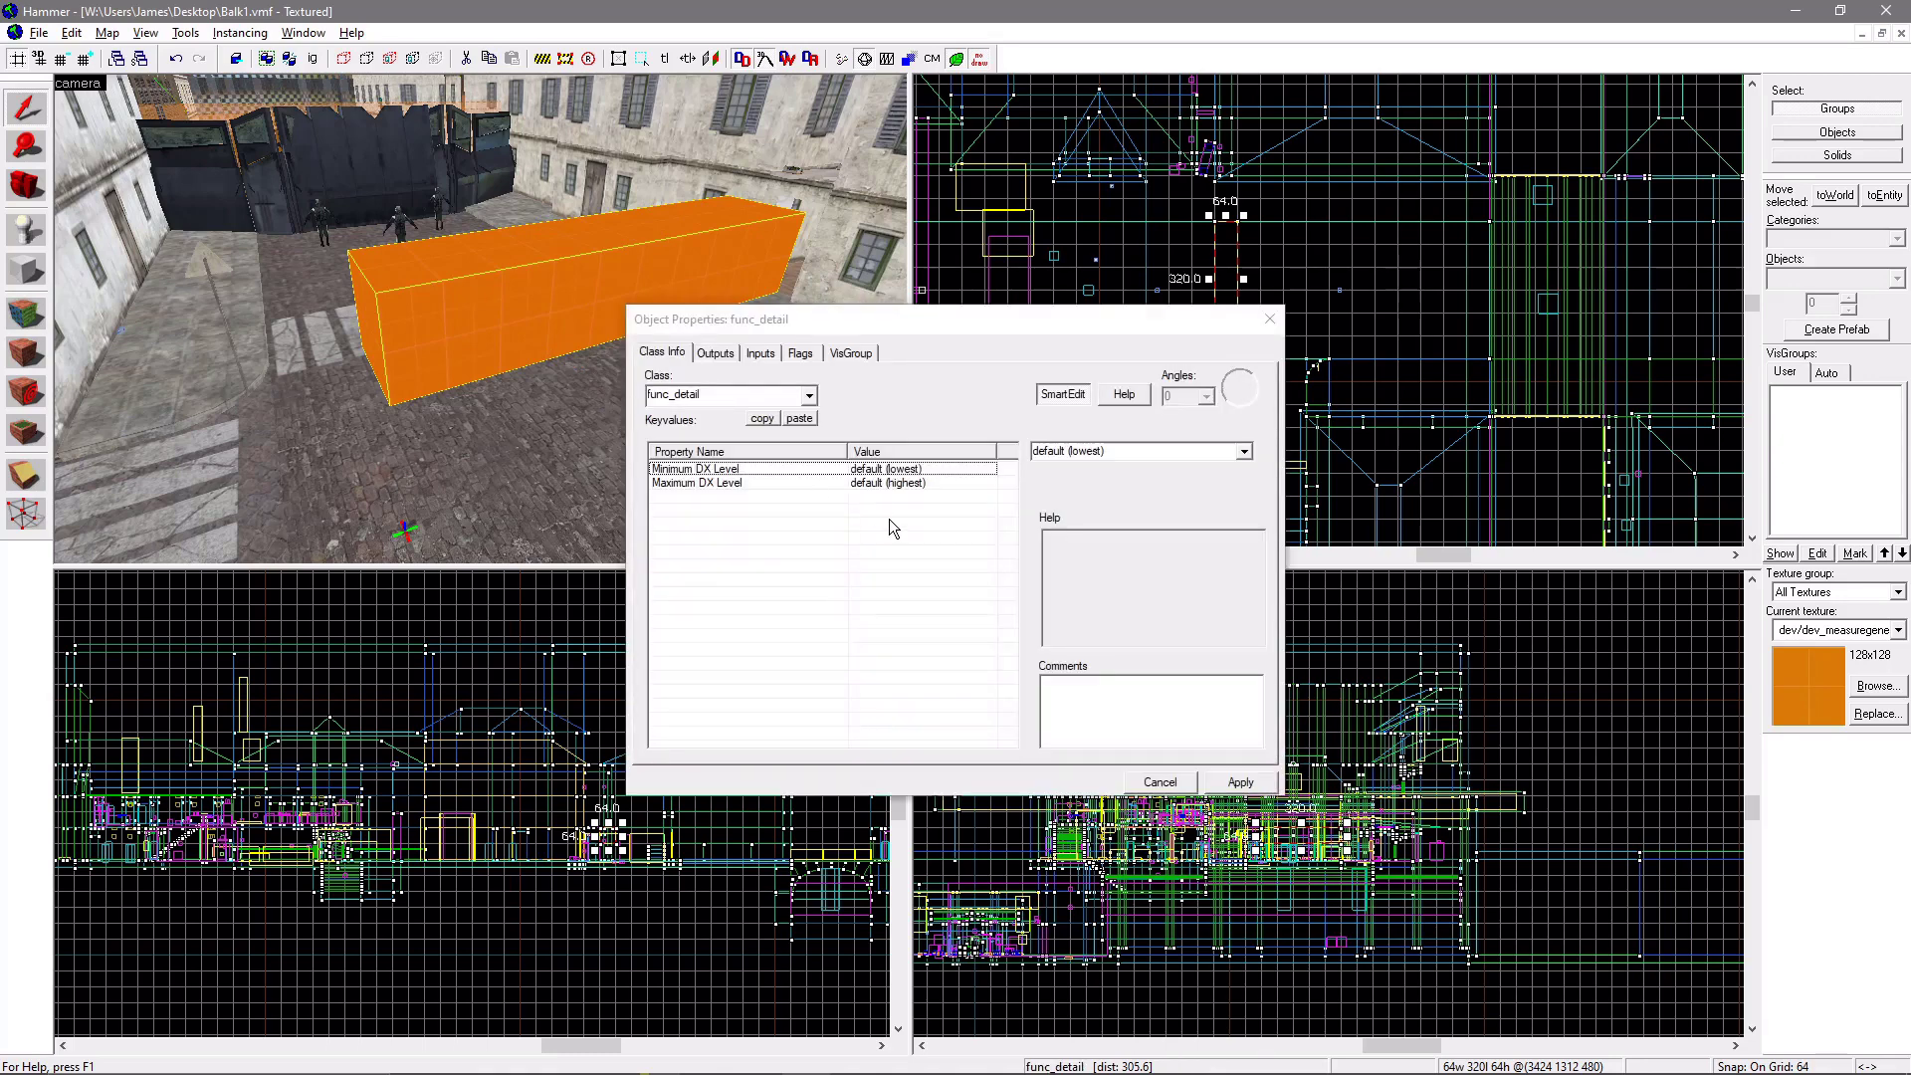
{"action": "left_click_drag", "start_coordinate": [872, 324], "coordinate": [1027, 307]}
{"action": "type", "text": "func_"}
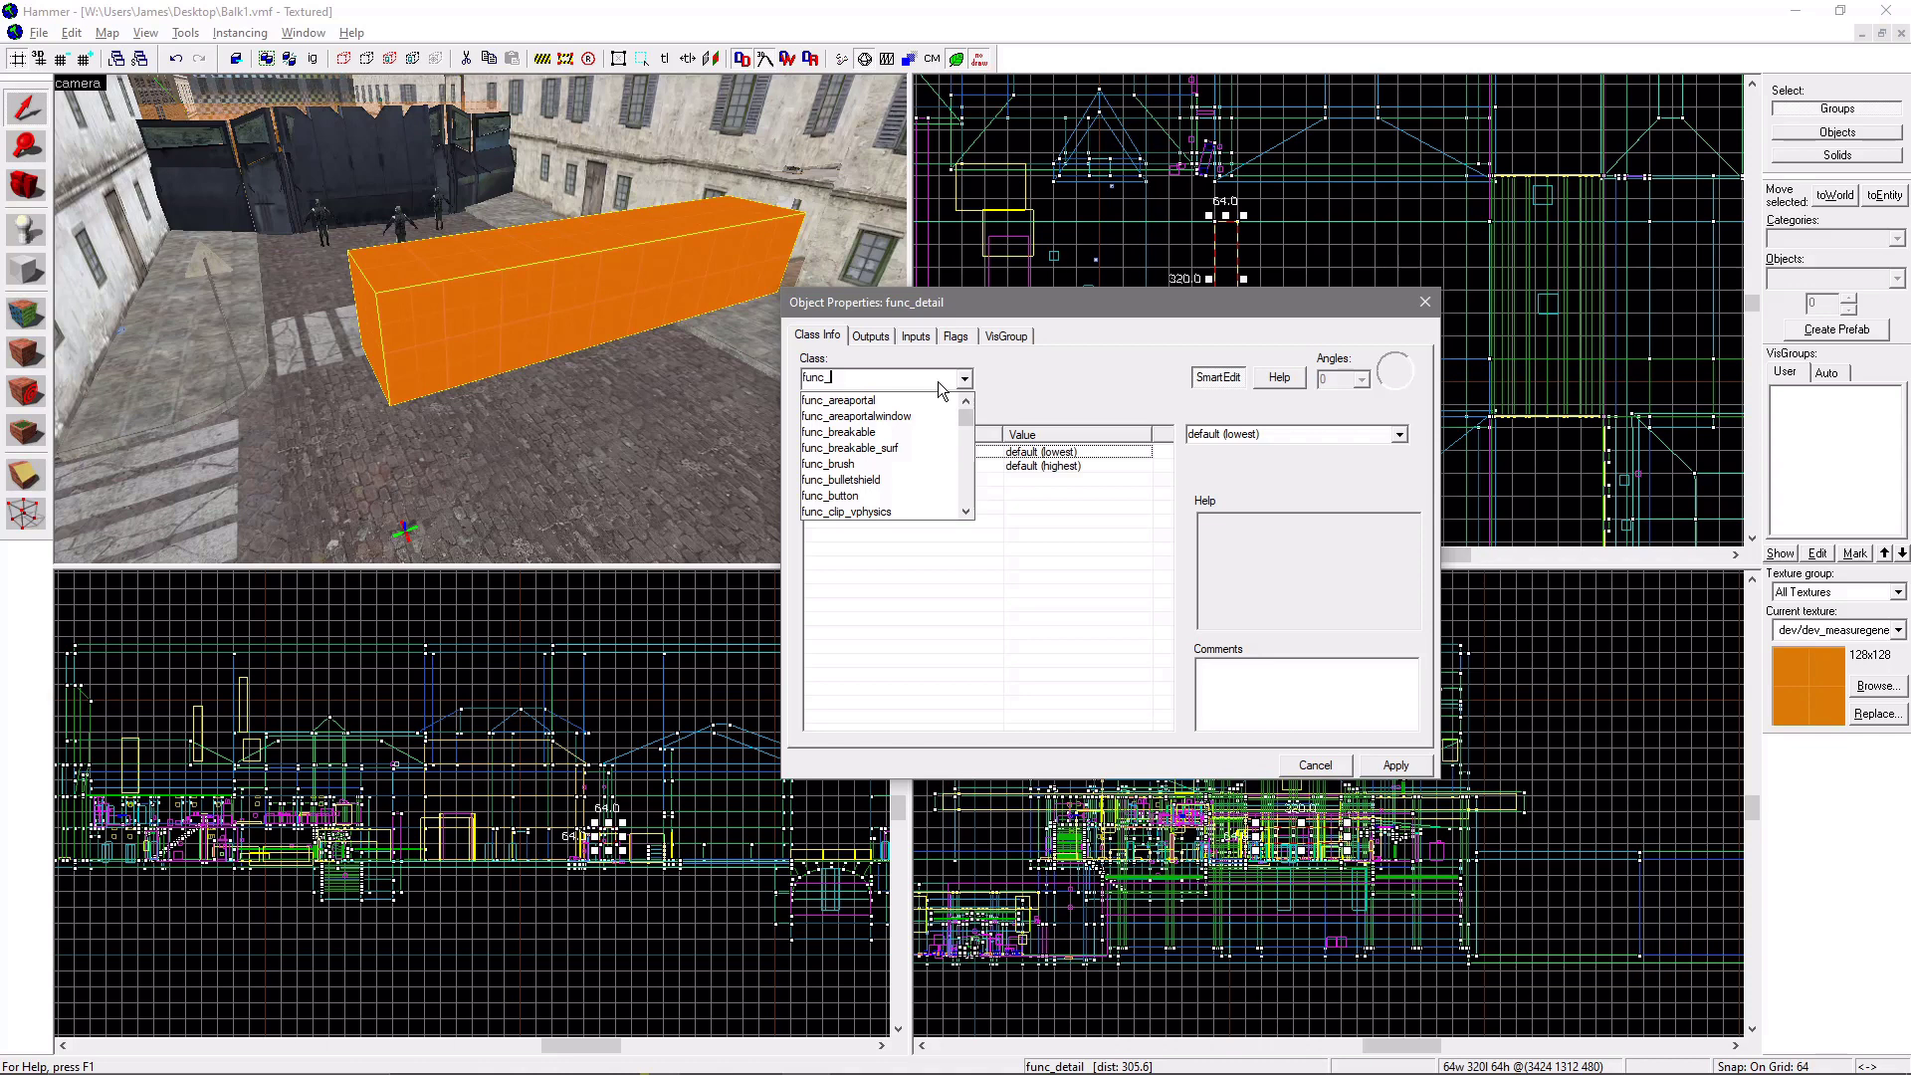
{"action": "type", "text": "physbox"}
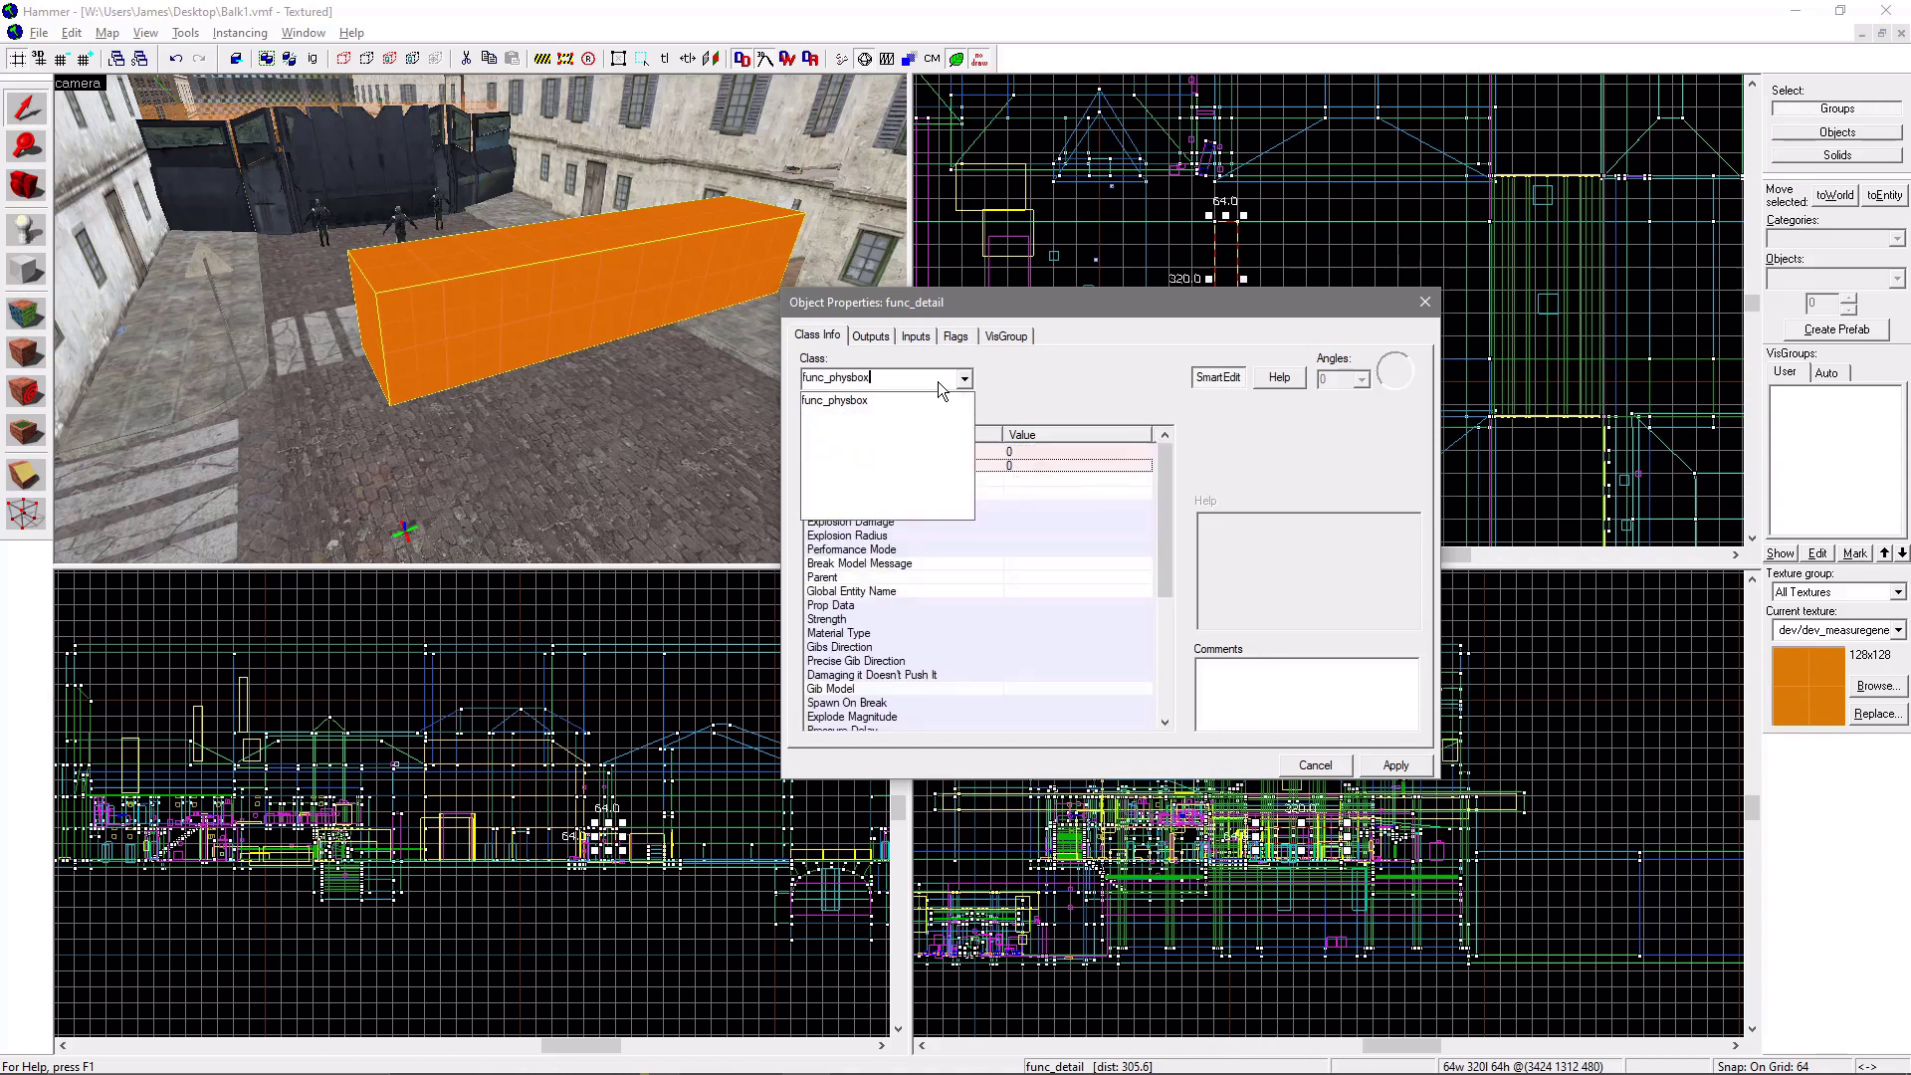
{"action": "left_click", "coordinate": [886, 402]}
{"action": "left_click", "coordinate": [1396, 764]}
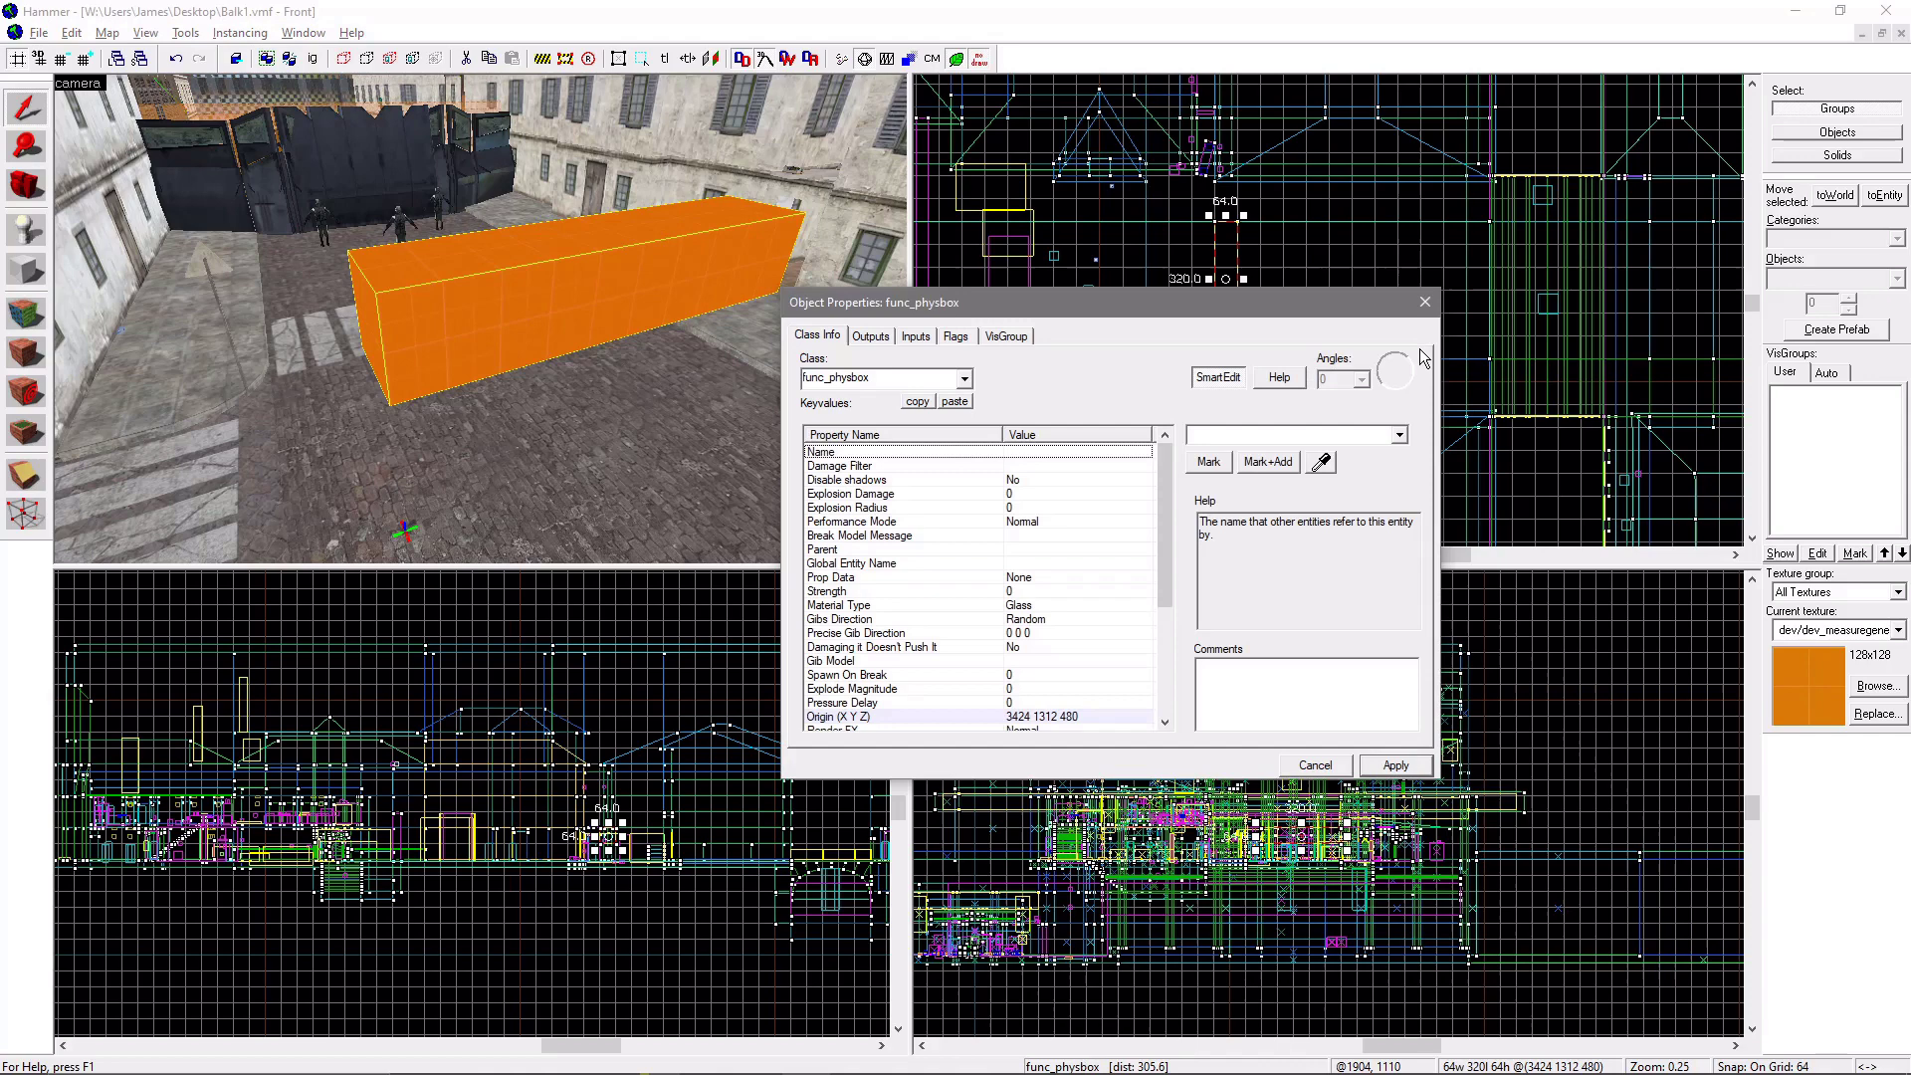
{"action": "left_click", "coordinate": [1425, 302]}
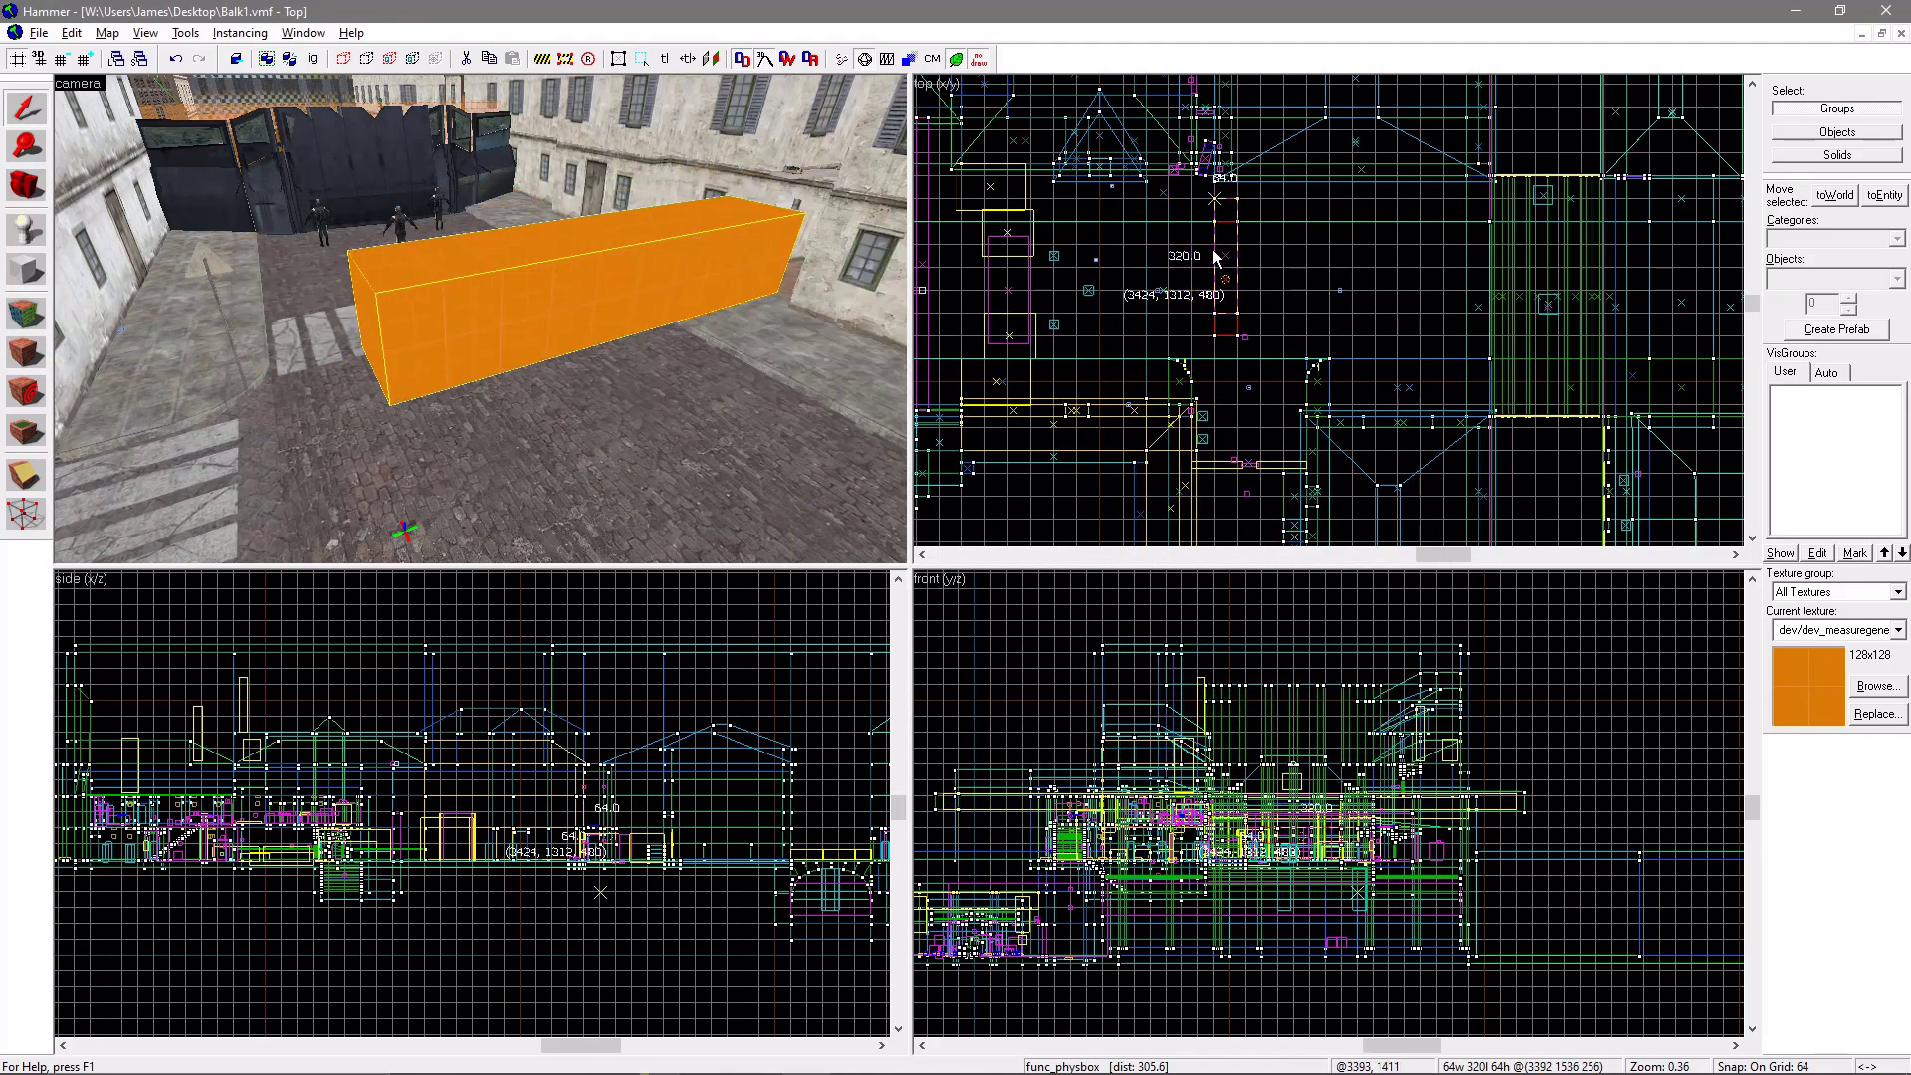
Adjust the func_physbox brush in the top view, lengthening it to 384 units across the street
{"action": "left_click_drag", "start_coordinate": [1216, 260], "coordinate": [1225, 215]}
{"action": "key", "text": "z"}
{"action": "key", "text": "w"}
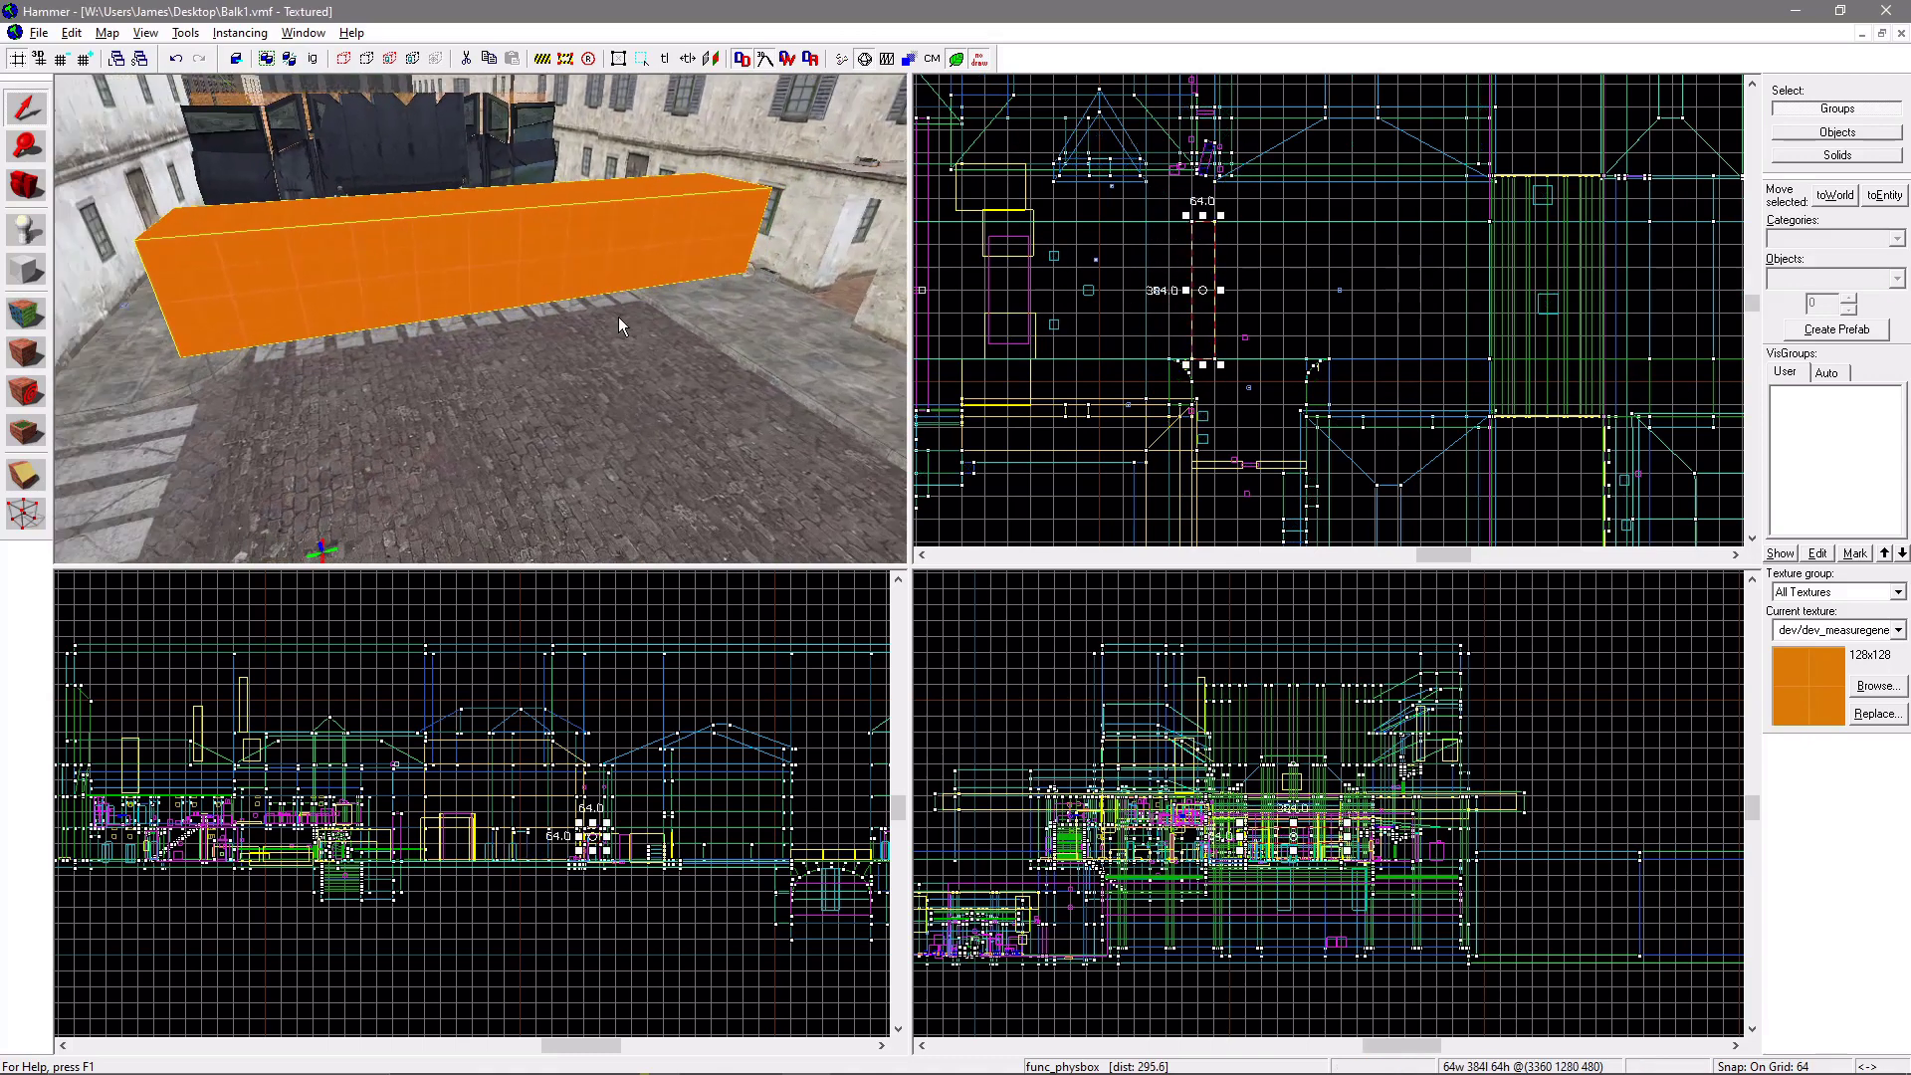
{"action": "key", "text": "s"}
{"action": "key", "text": "w"}
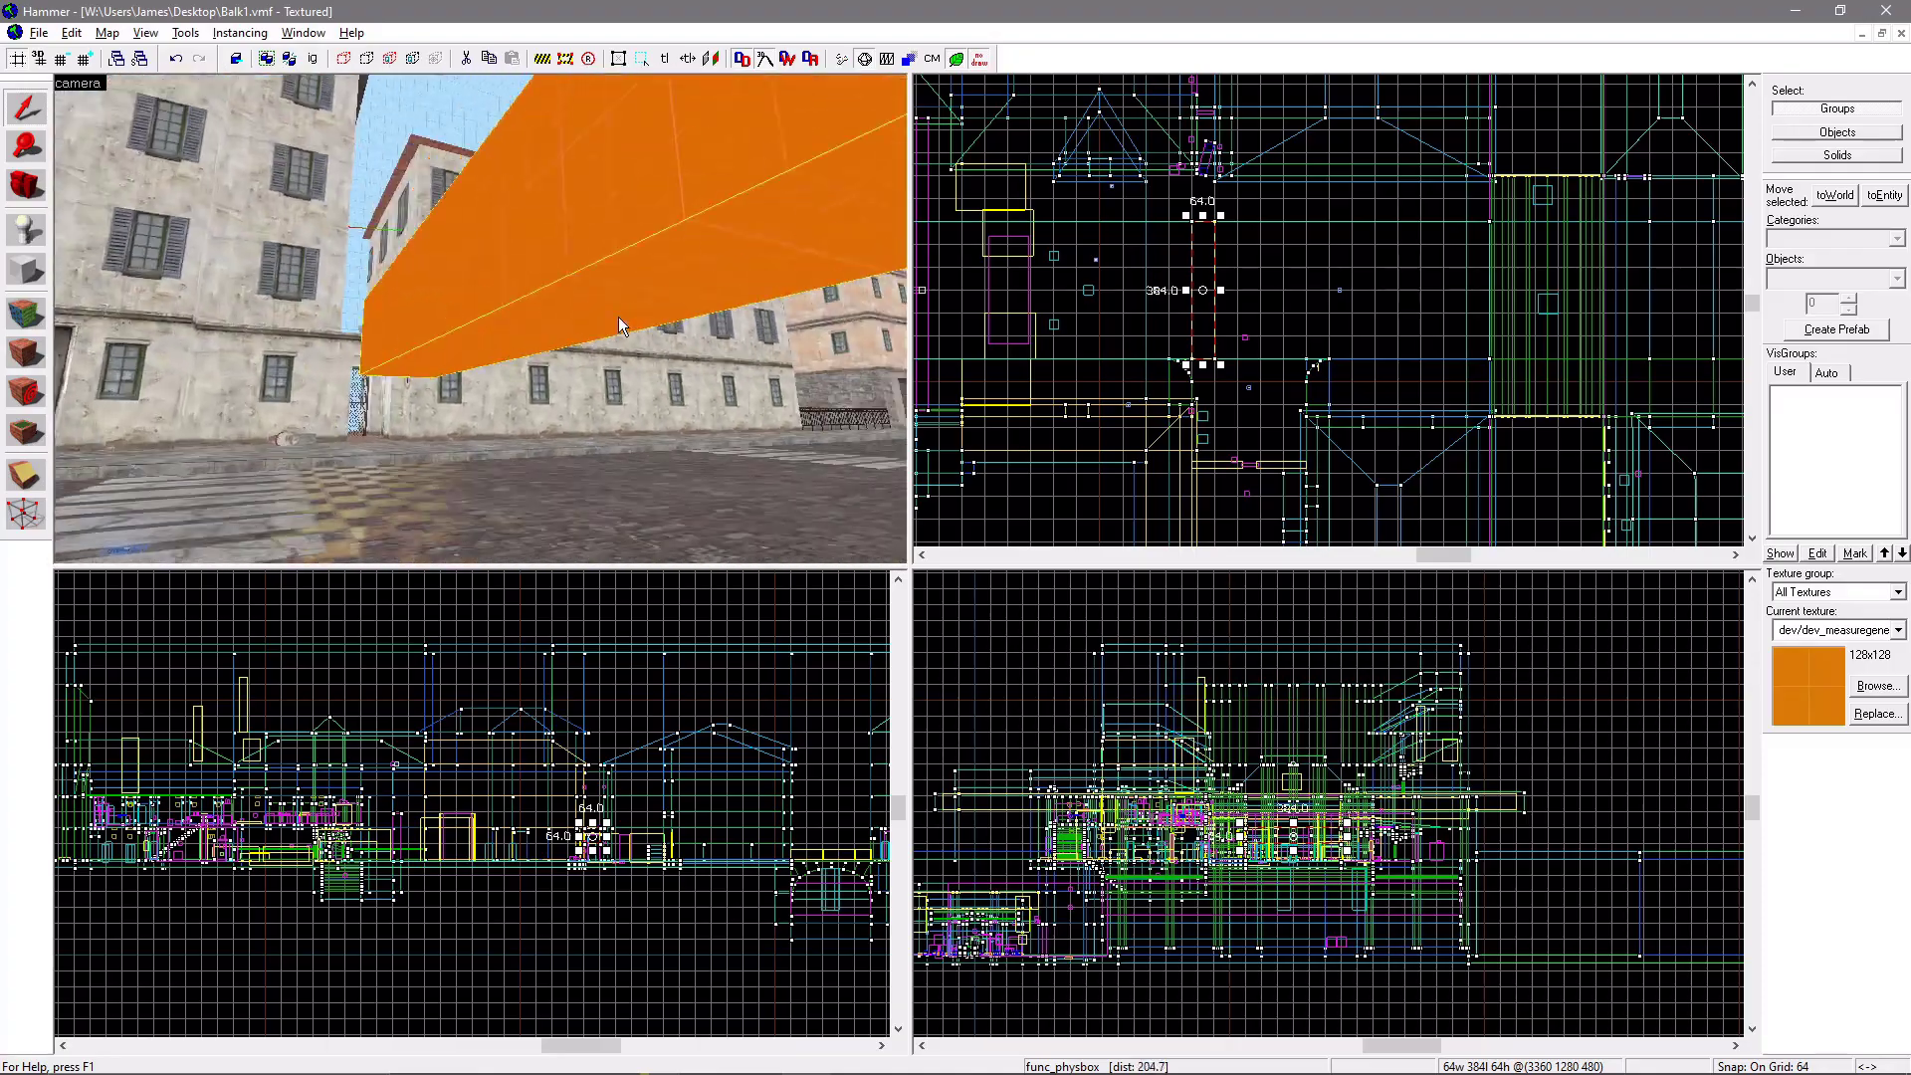
{"action": "key", "text": "Down"}
{"action": "key", "text": "s"}
{"action": "key", "text": "d"}
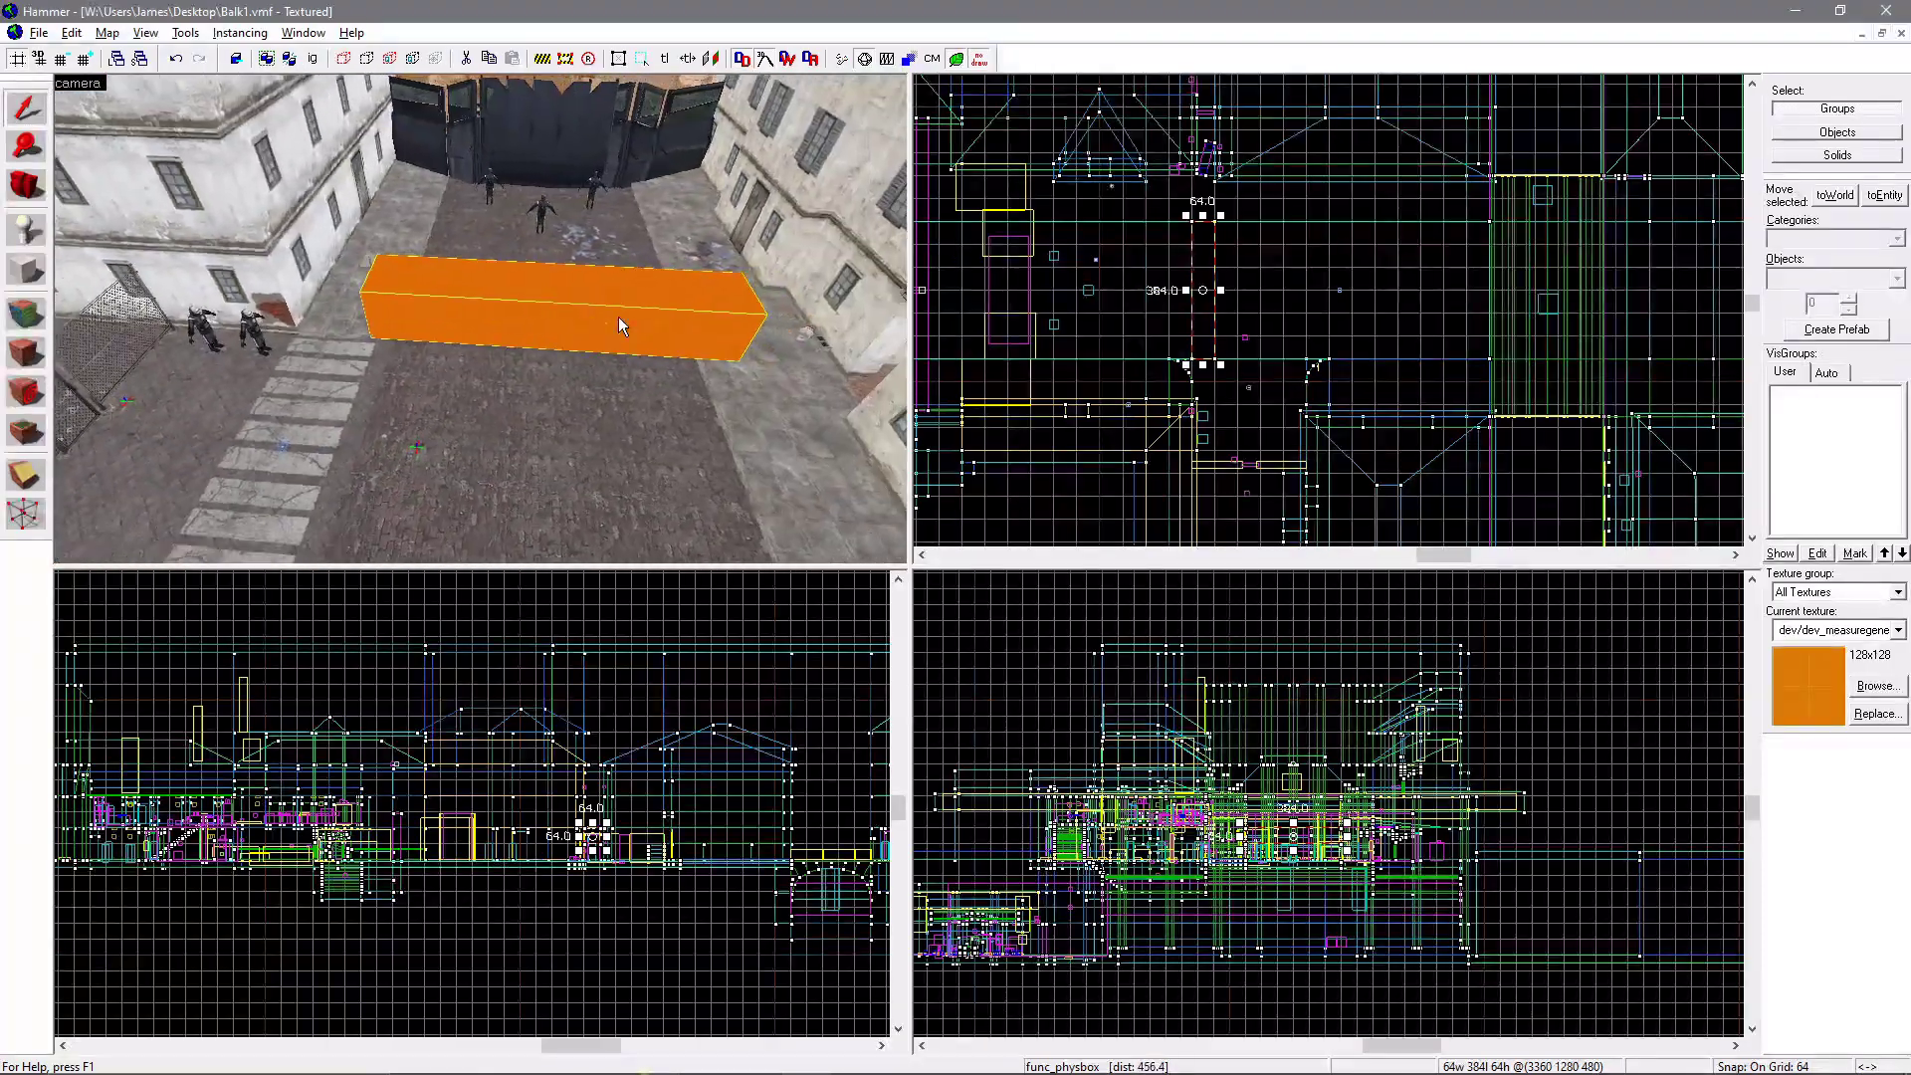
{"action": "key", "text": "s"}
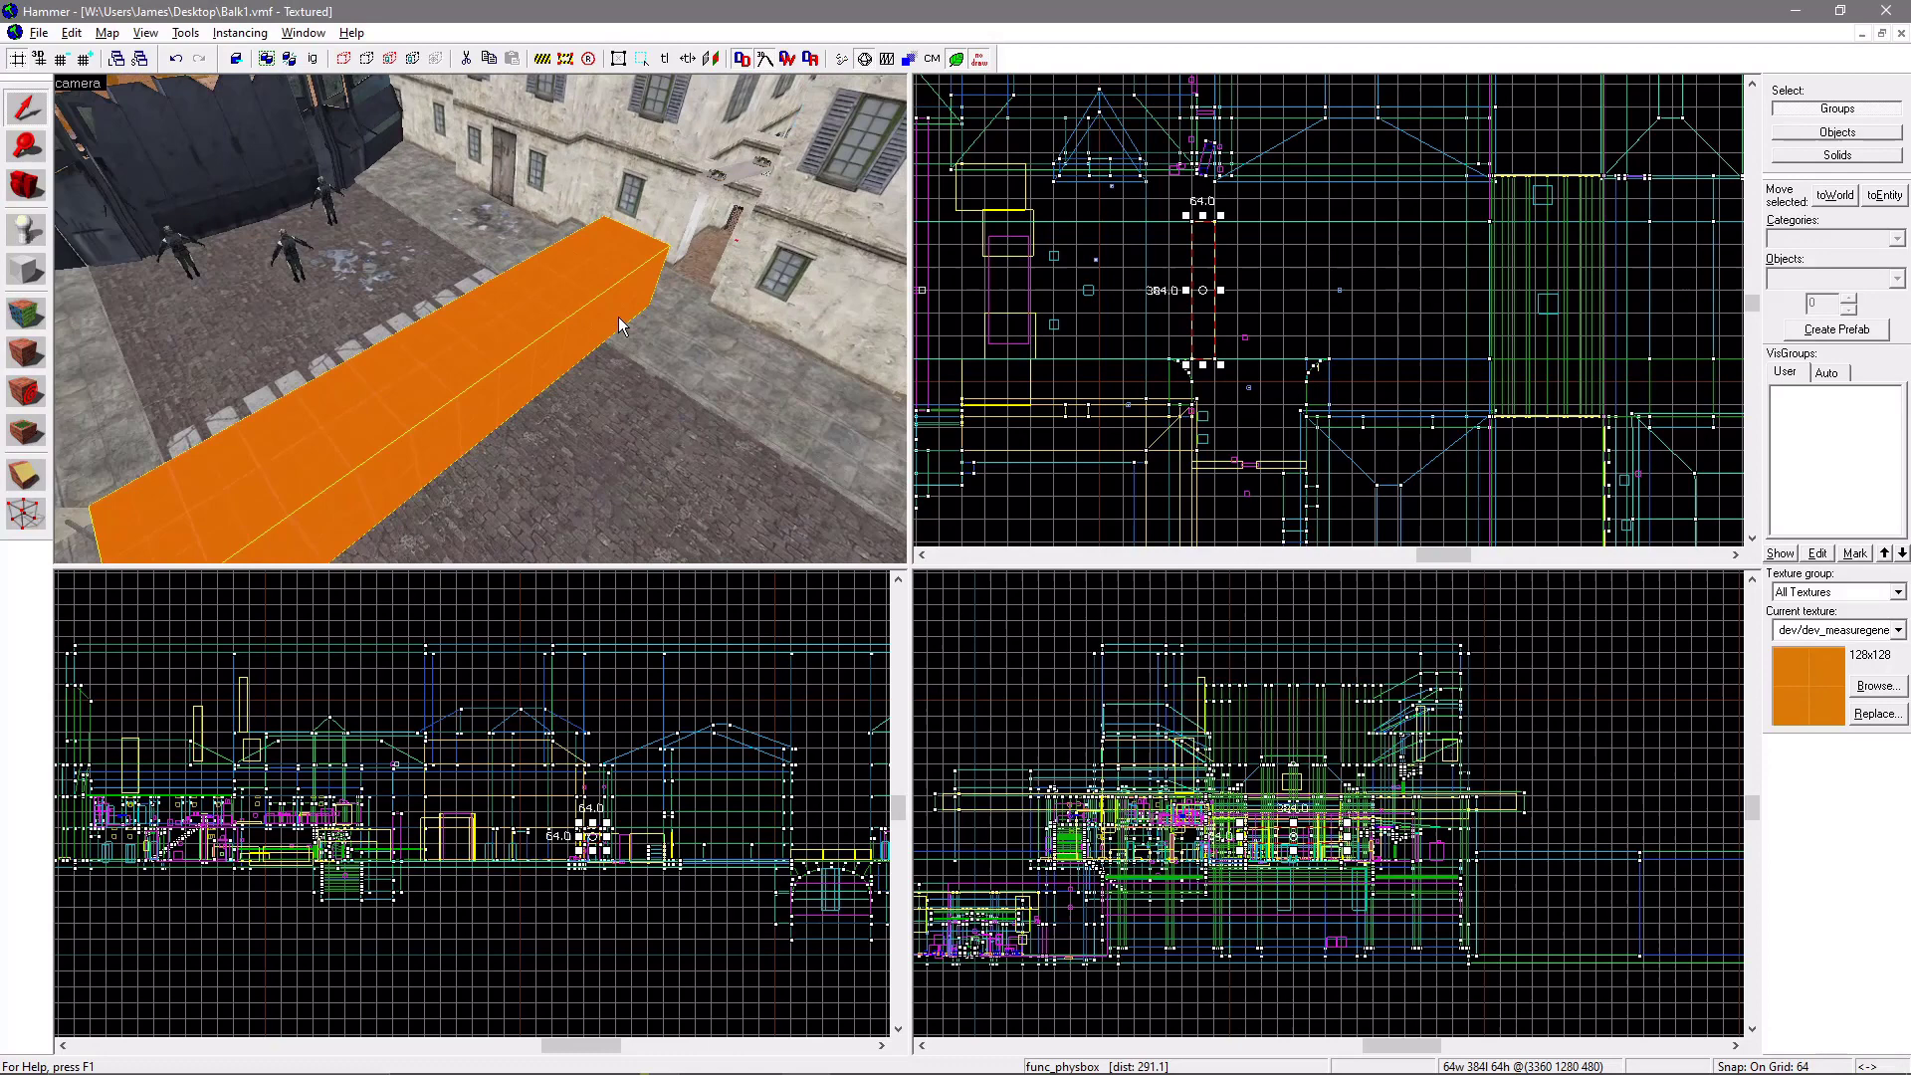
{"action": "key", "text": "Left"}
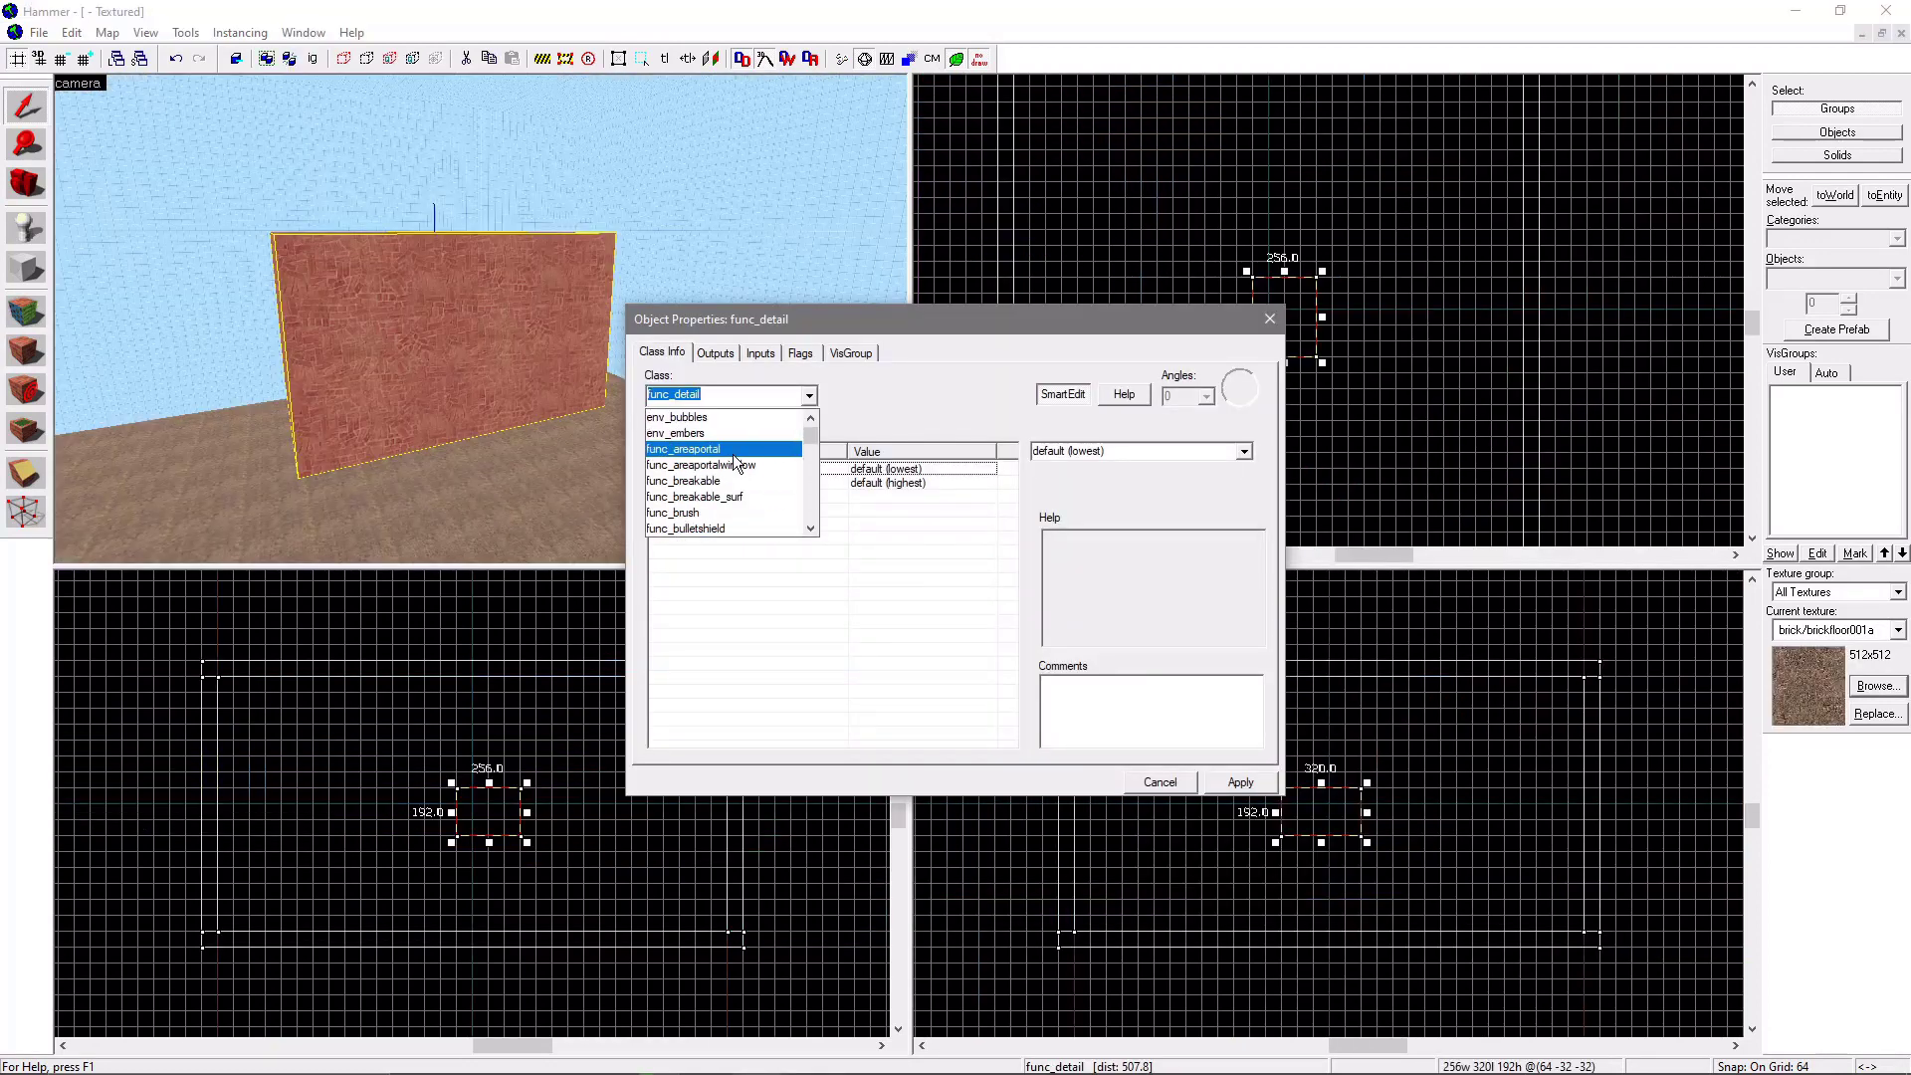
Browse the available entity classes for the wall brush tied to func_detail
{"action": "scroll", "coordinate": [732, 448], "scroll_direction": "down", "scroll_amount": 3}
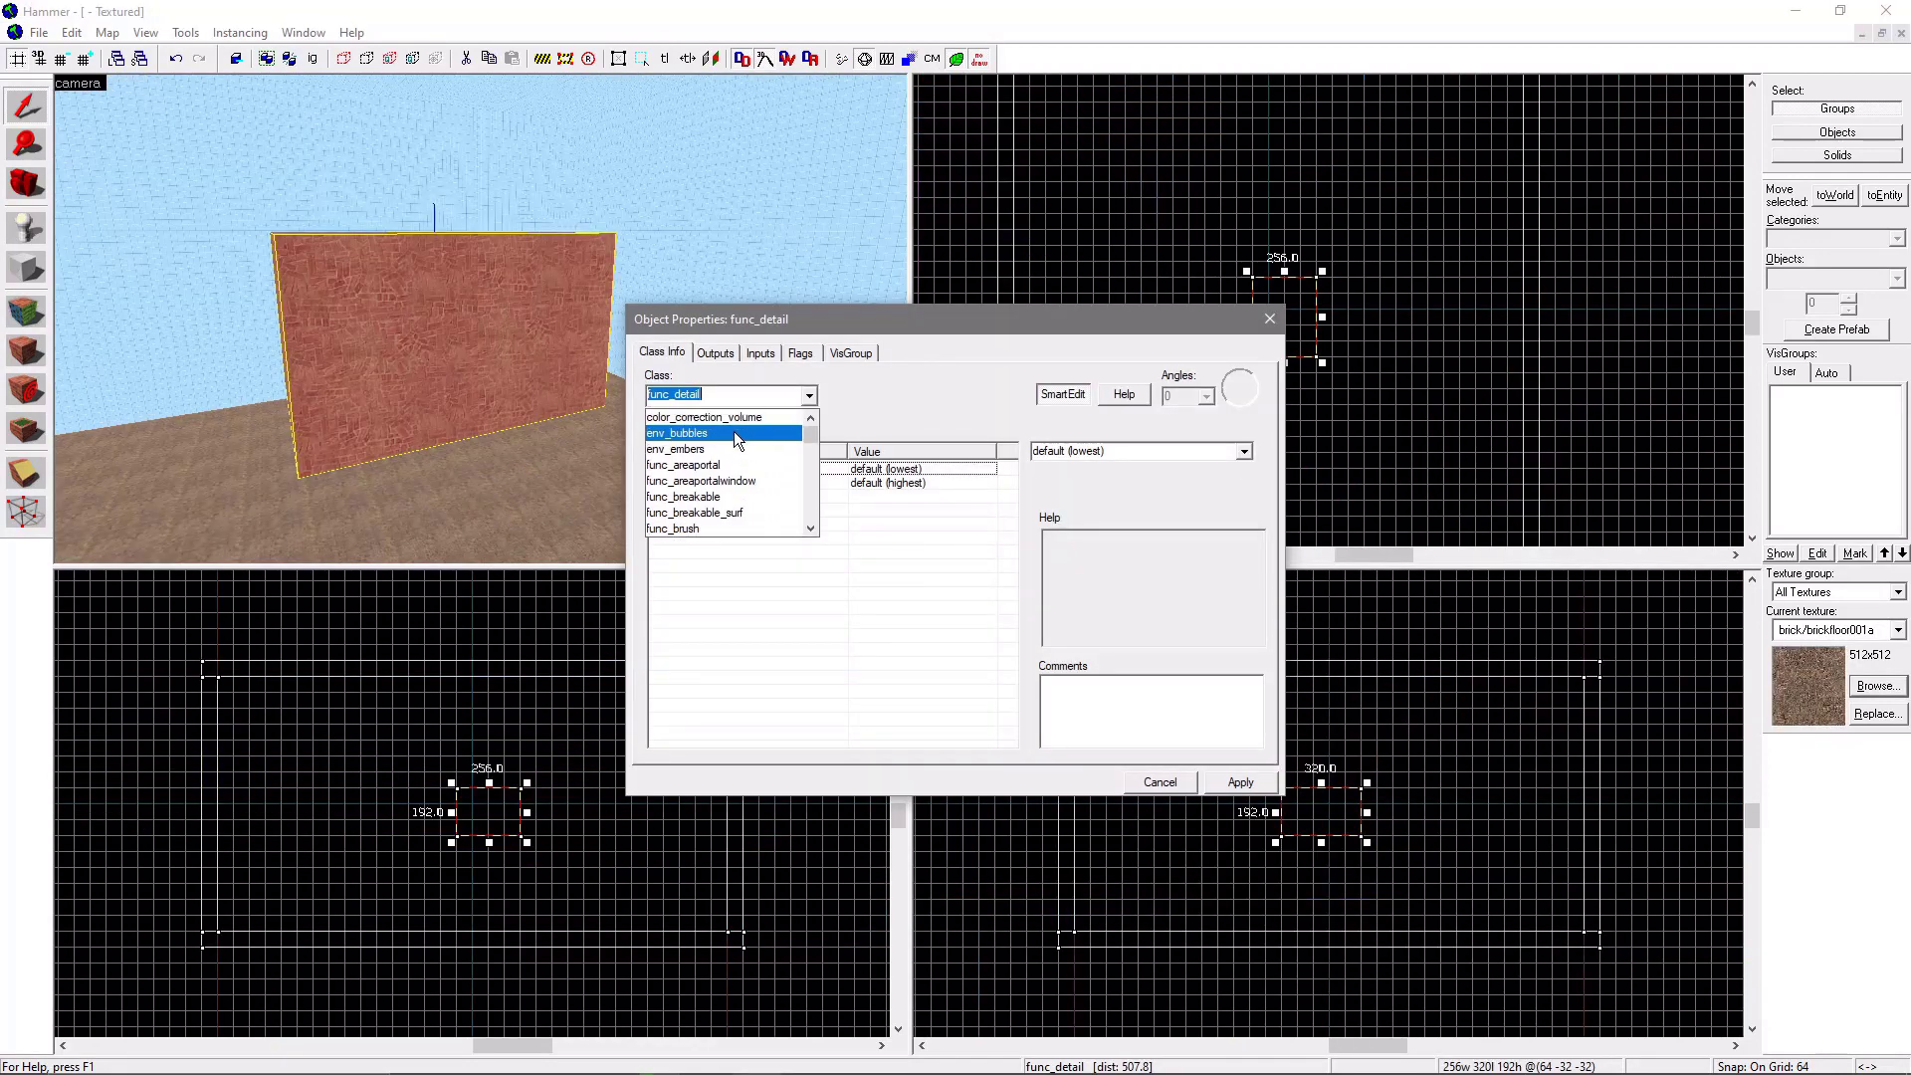
{"action": "scroll", "coordinate": [723, 498], "scroll_direction": "down", "scroll_amount": 10}
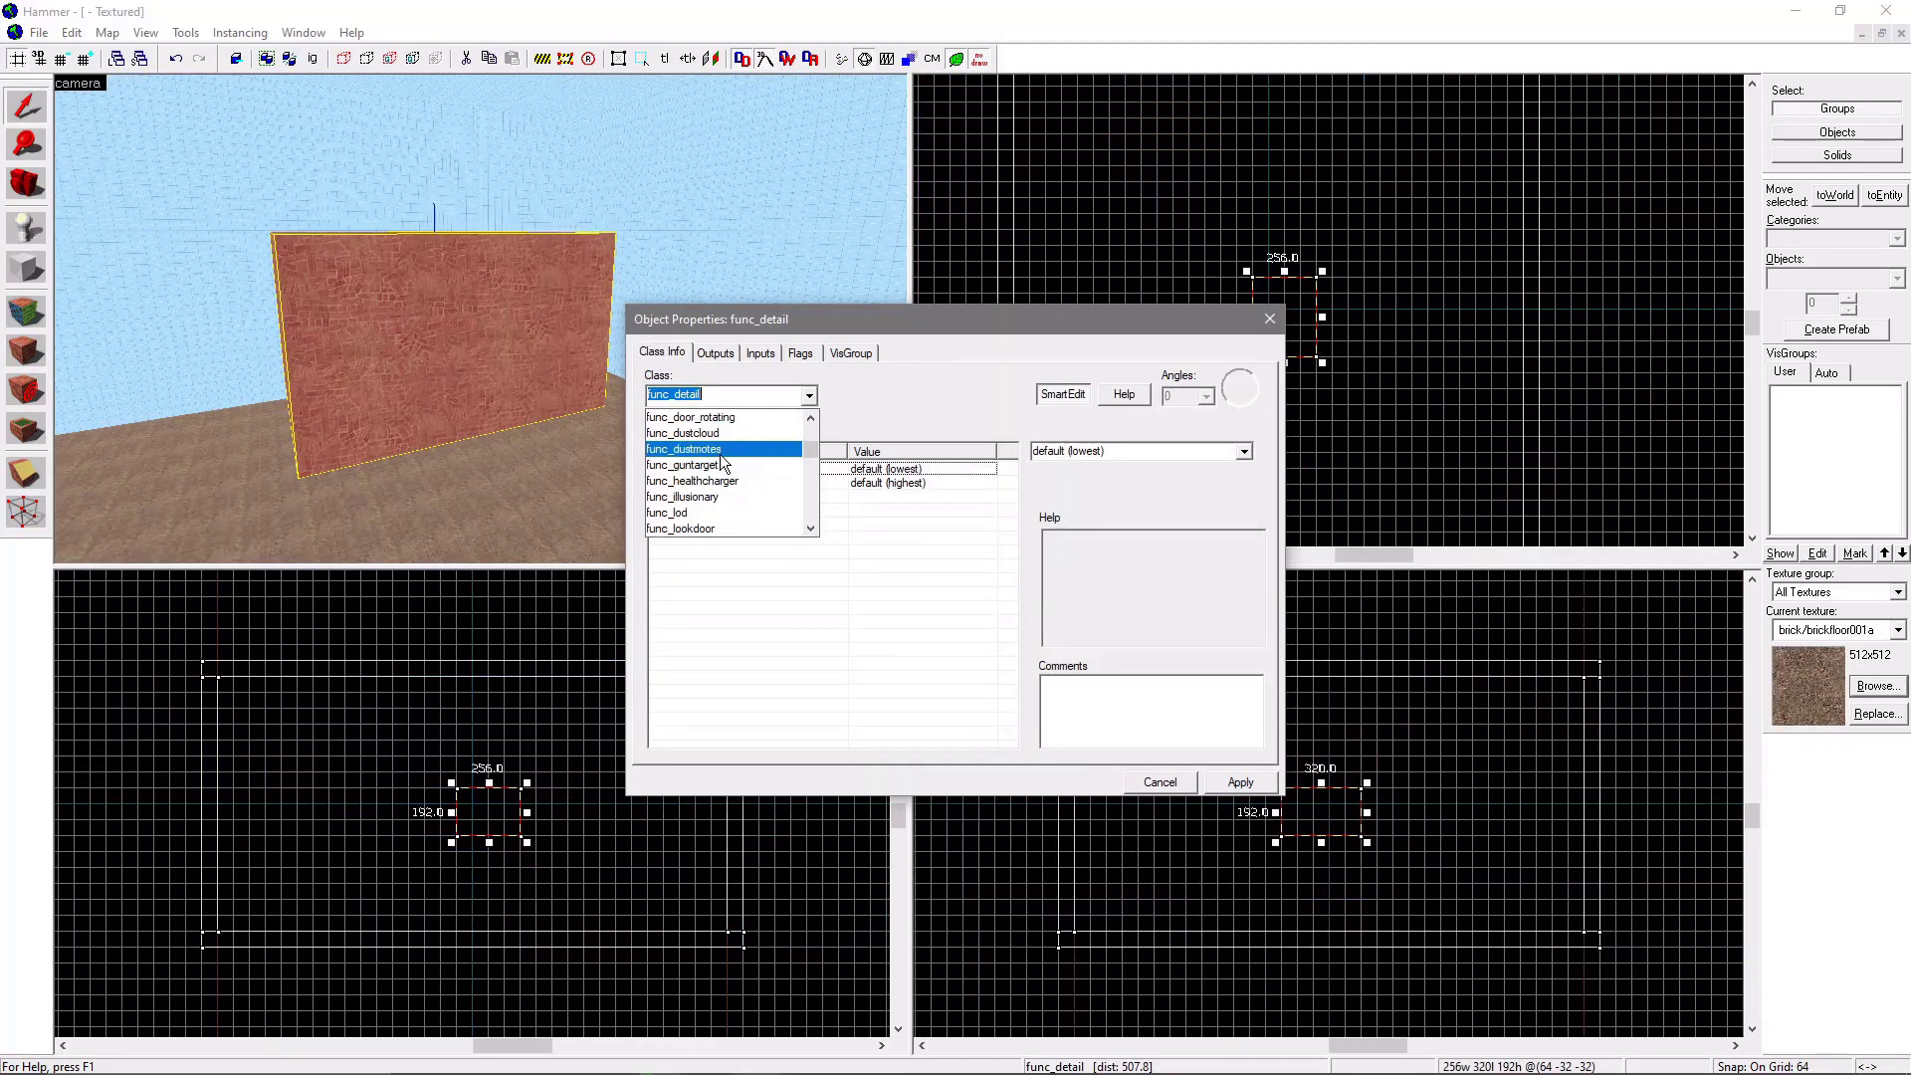
{"action": "scroll", "coordinate": [721, 478], "scroll_direction": "down", "scroll_amount": 20}
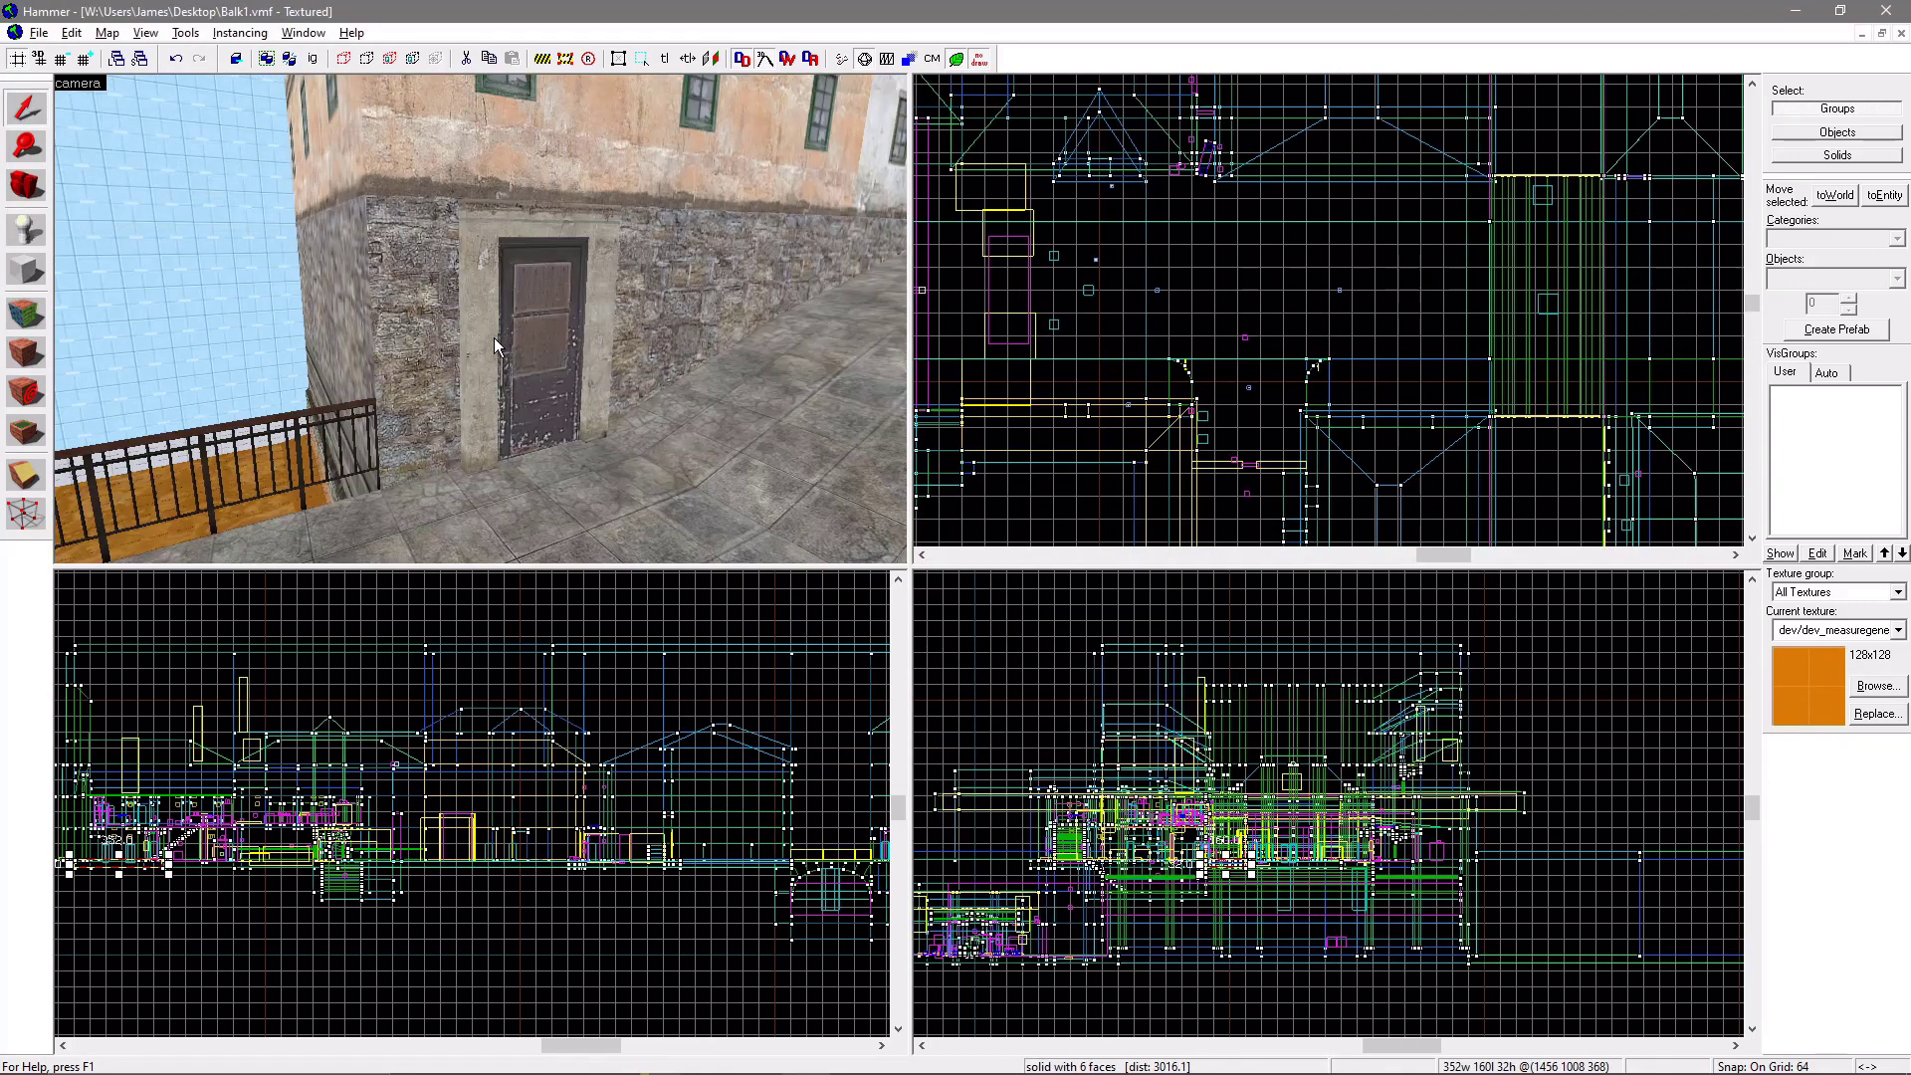
Select the three stone door frame brushes and tie them to a single func_detail entity
{"action": "left_click", "coordinate": [492, 339]}
{"action": "key", "text": "alt+Return"}
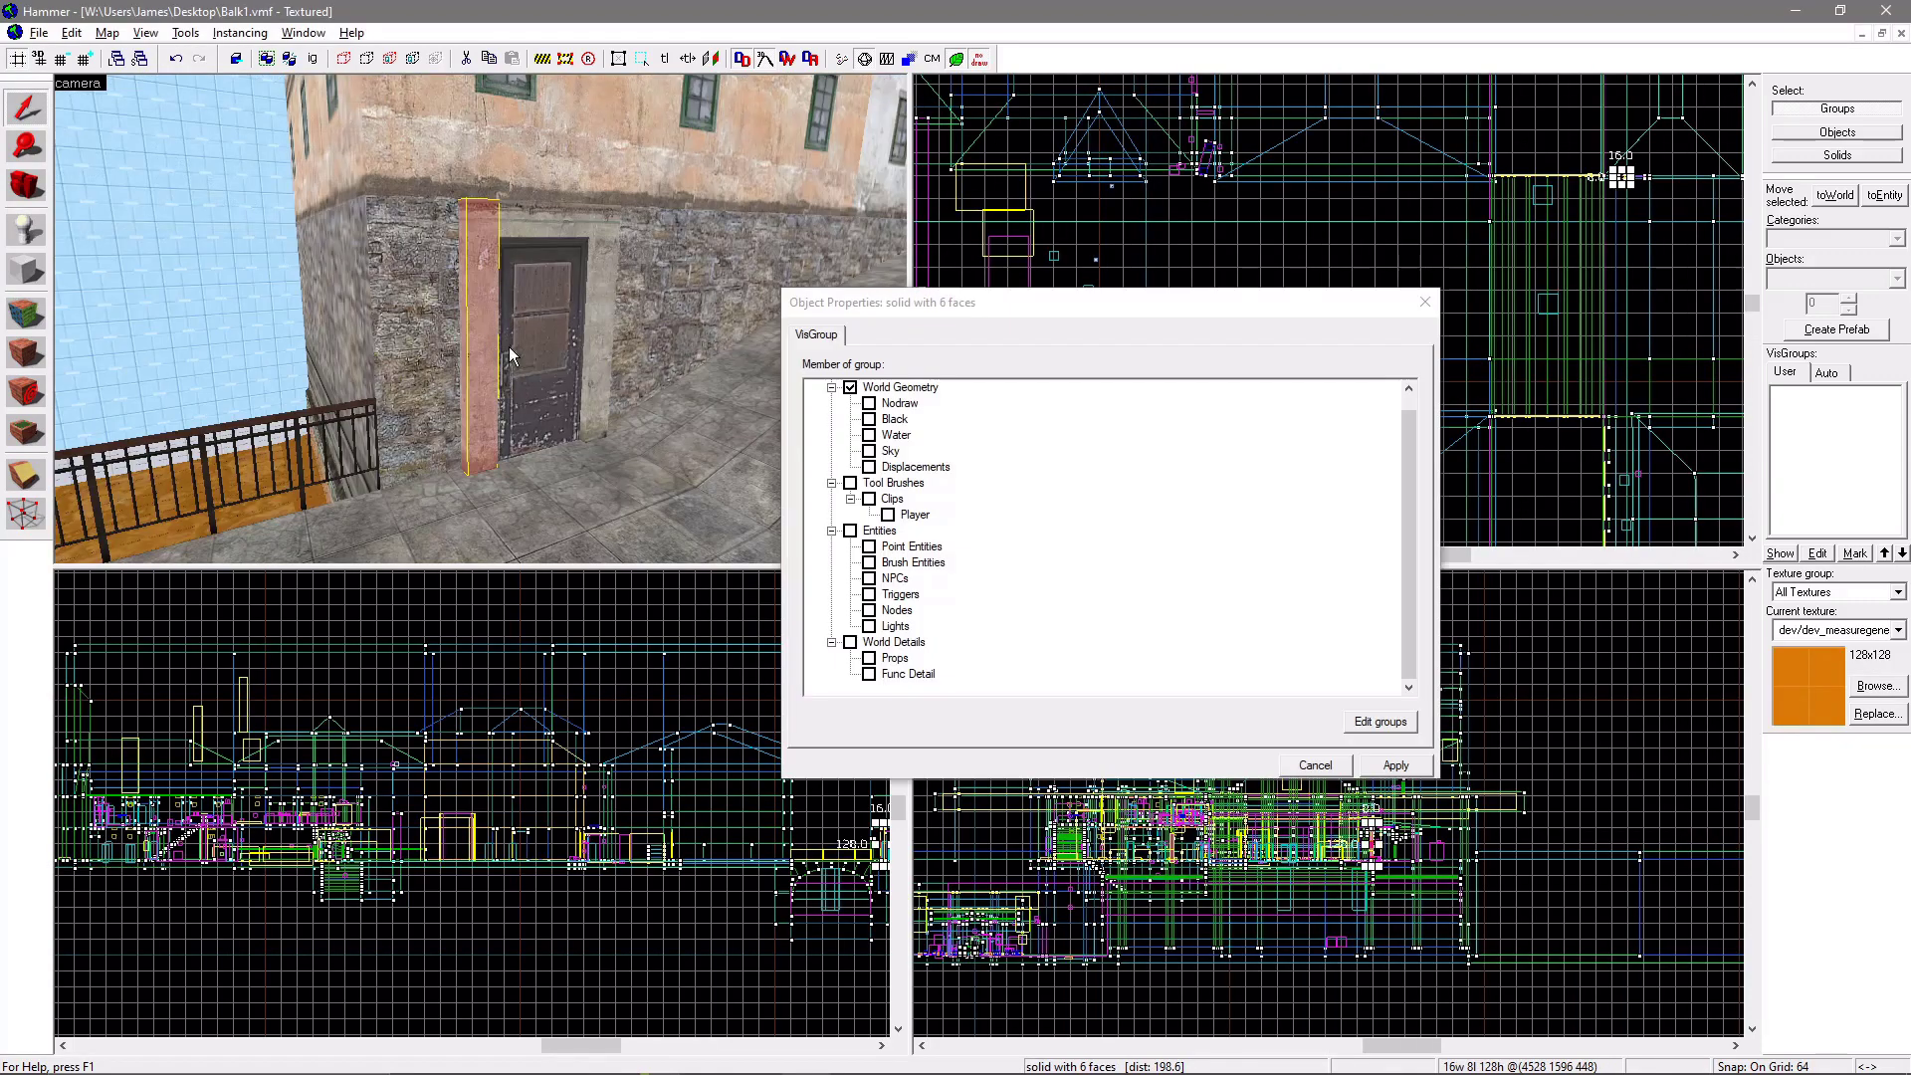
{"action": "left_click", "coordinate": [1424, 302]}
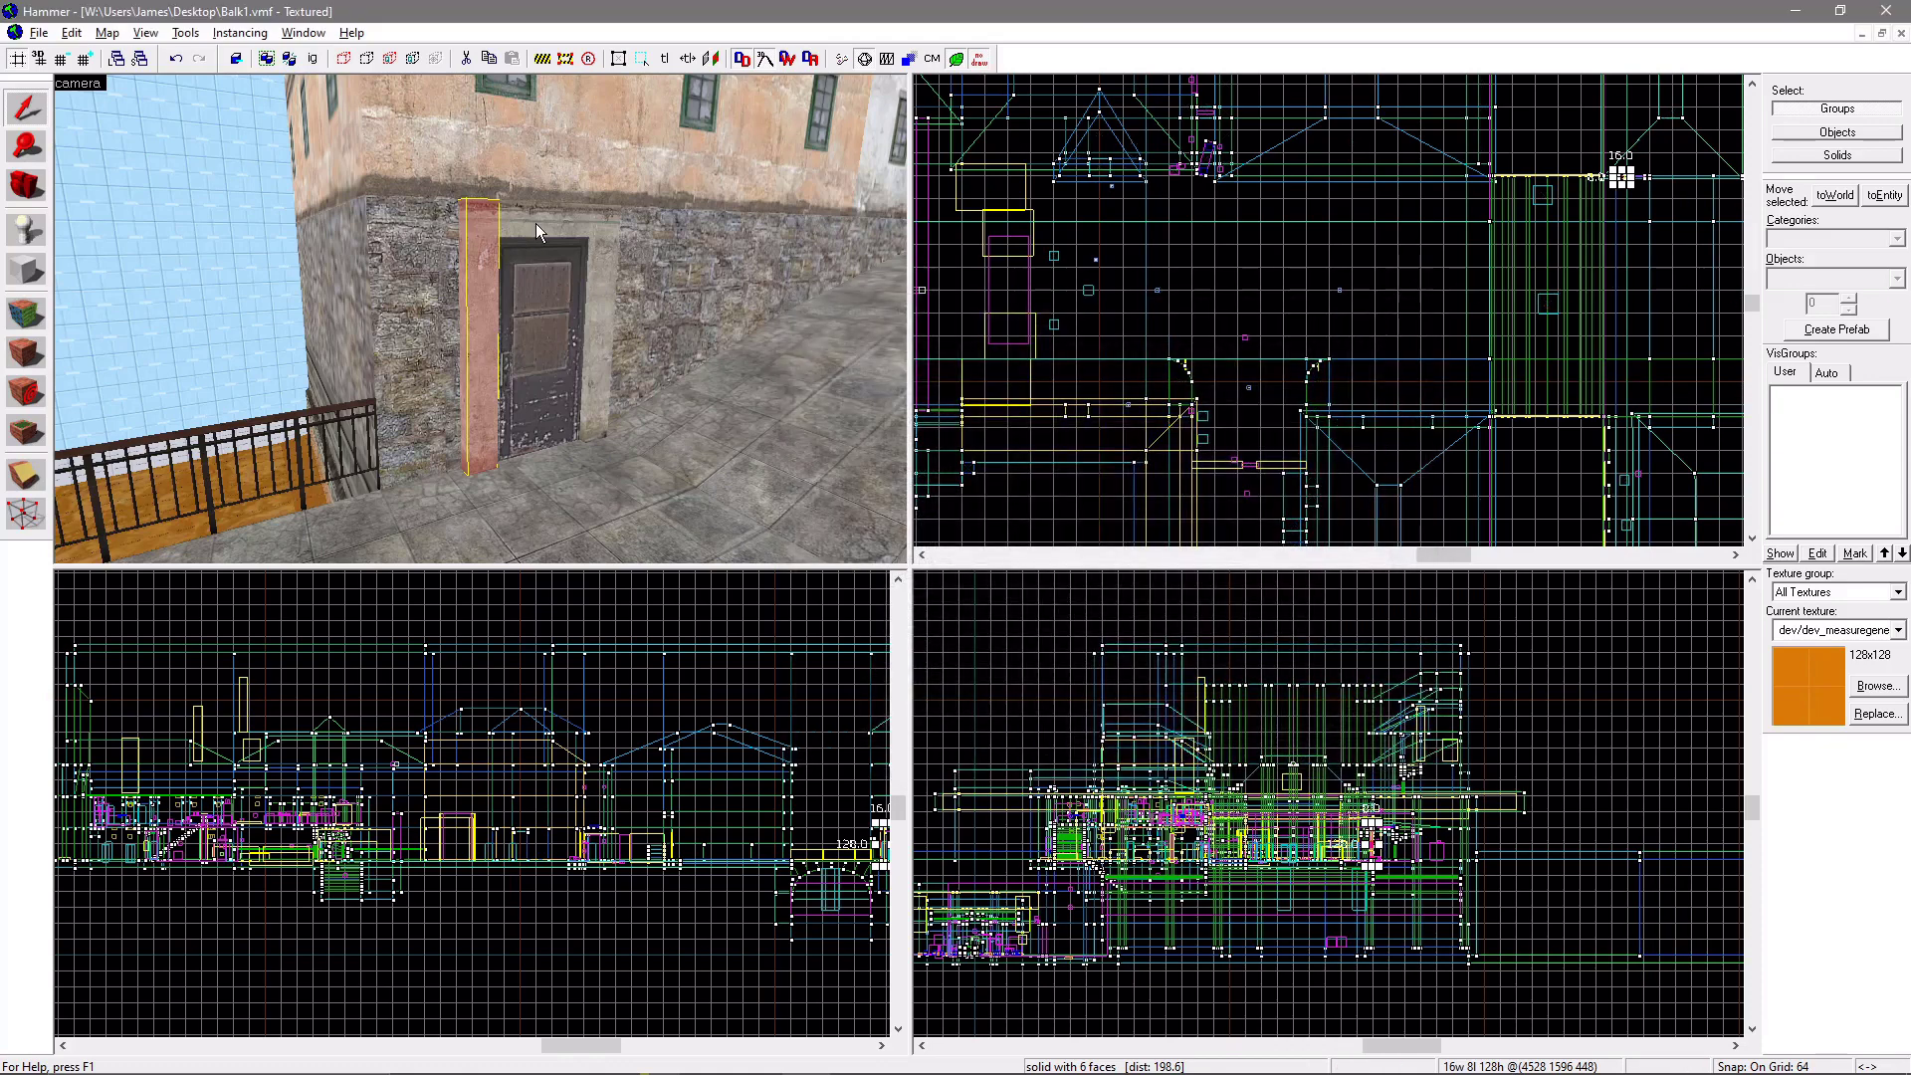
{"action": "left_click", "coordinate": [557, 229], "text": "ctrl"}
{"action": "left_click", "coordinate": [606, 266], "text": "ctrl"}
{"action": "key", "text": "alt+Return"}
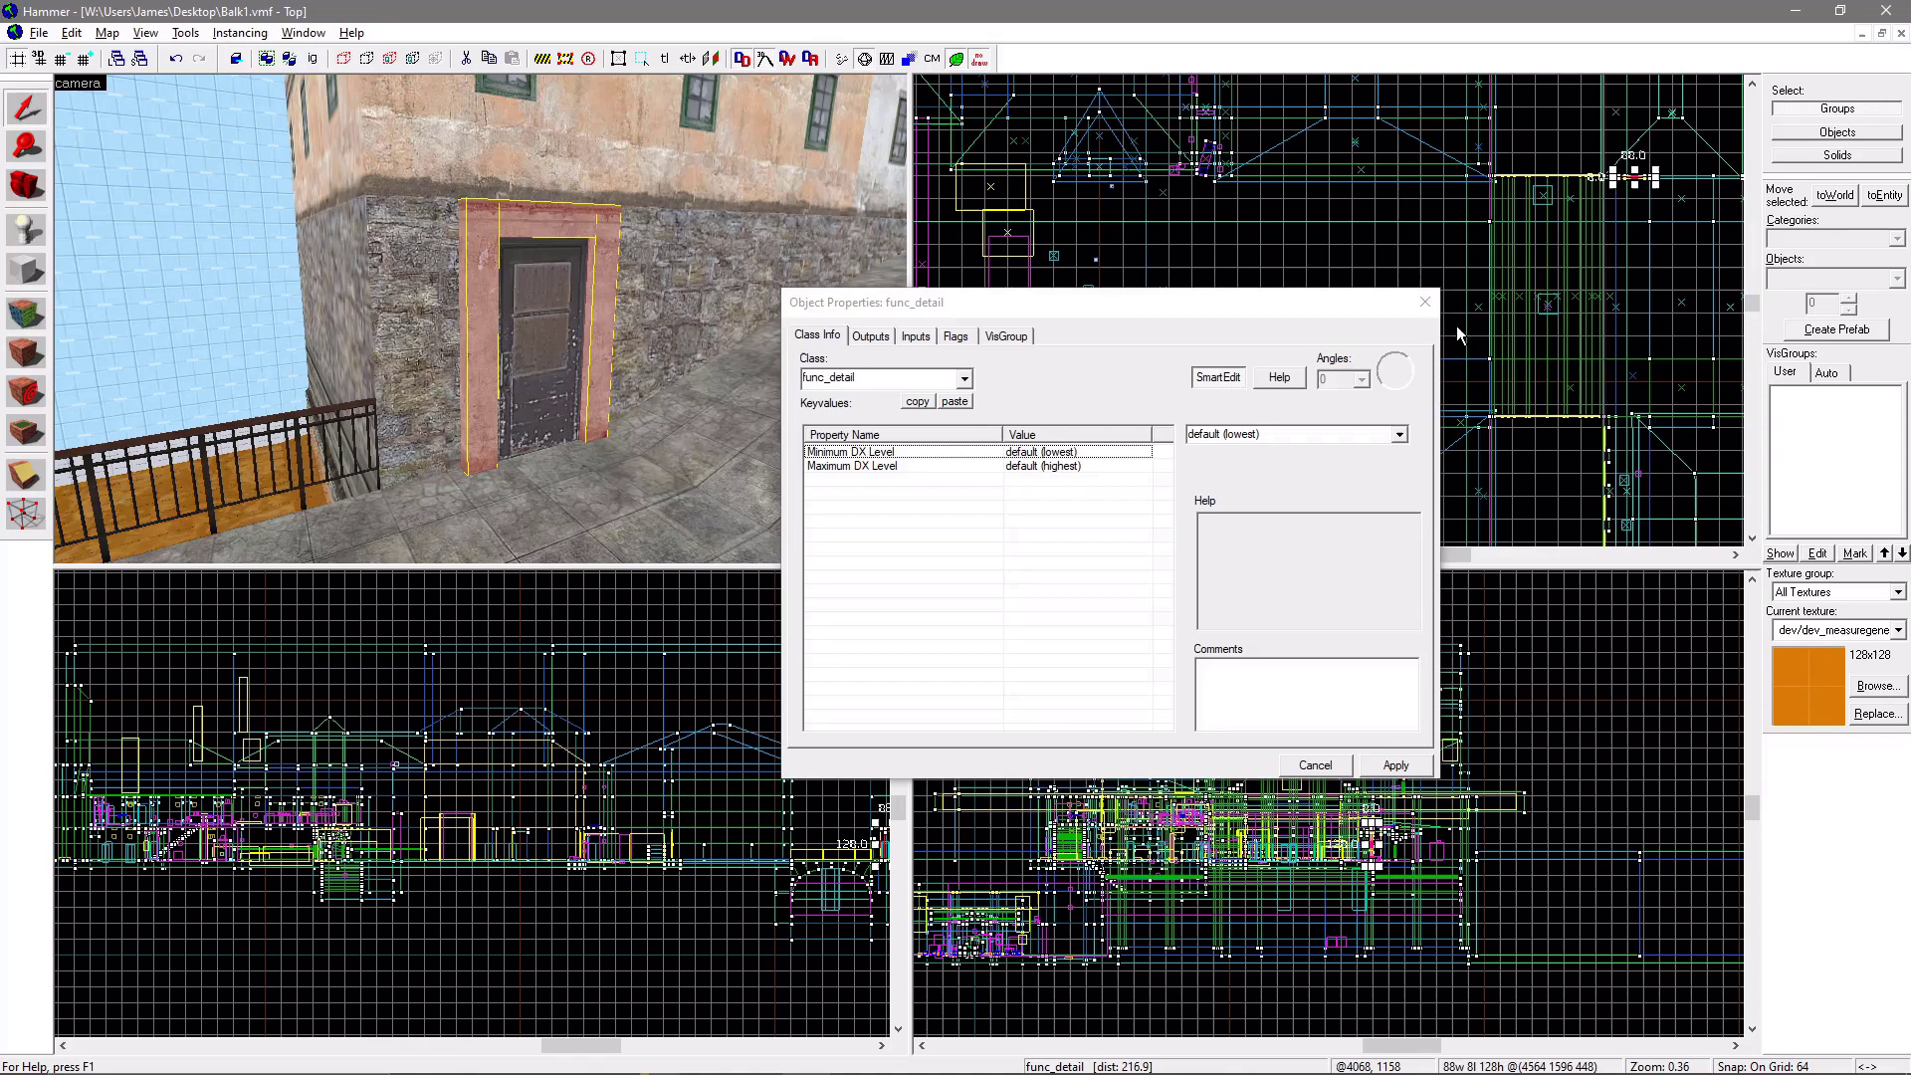
{"action": "left_click", "coordinate": [1425, 302]}
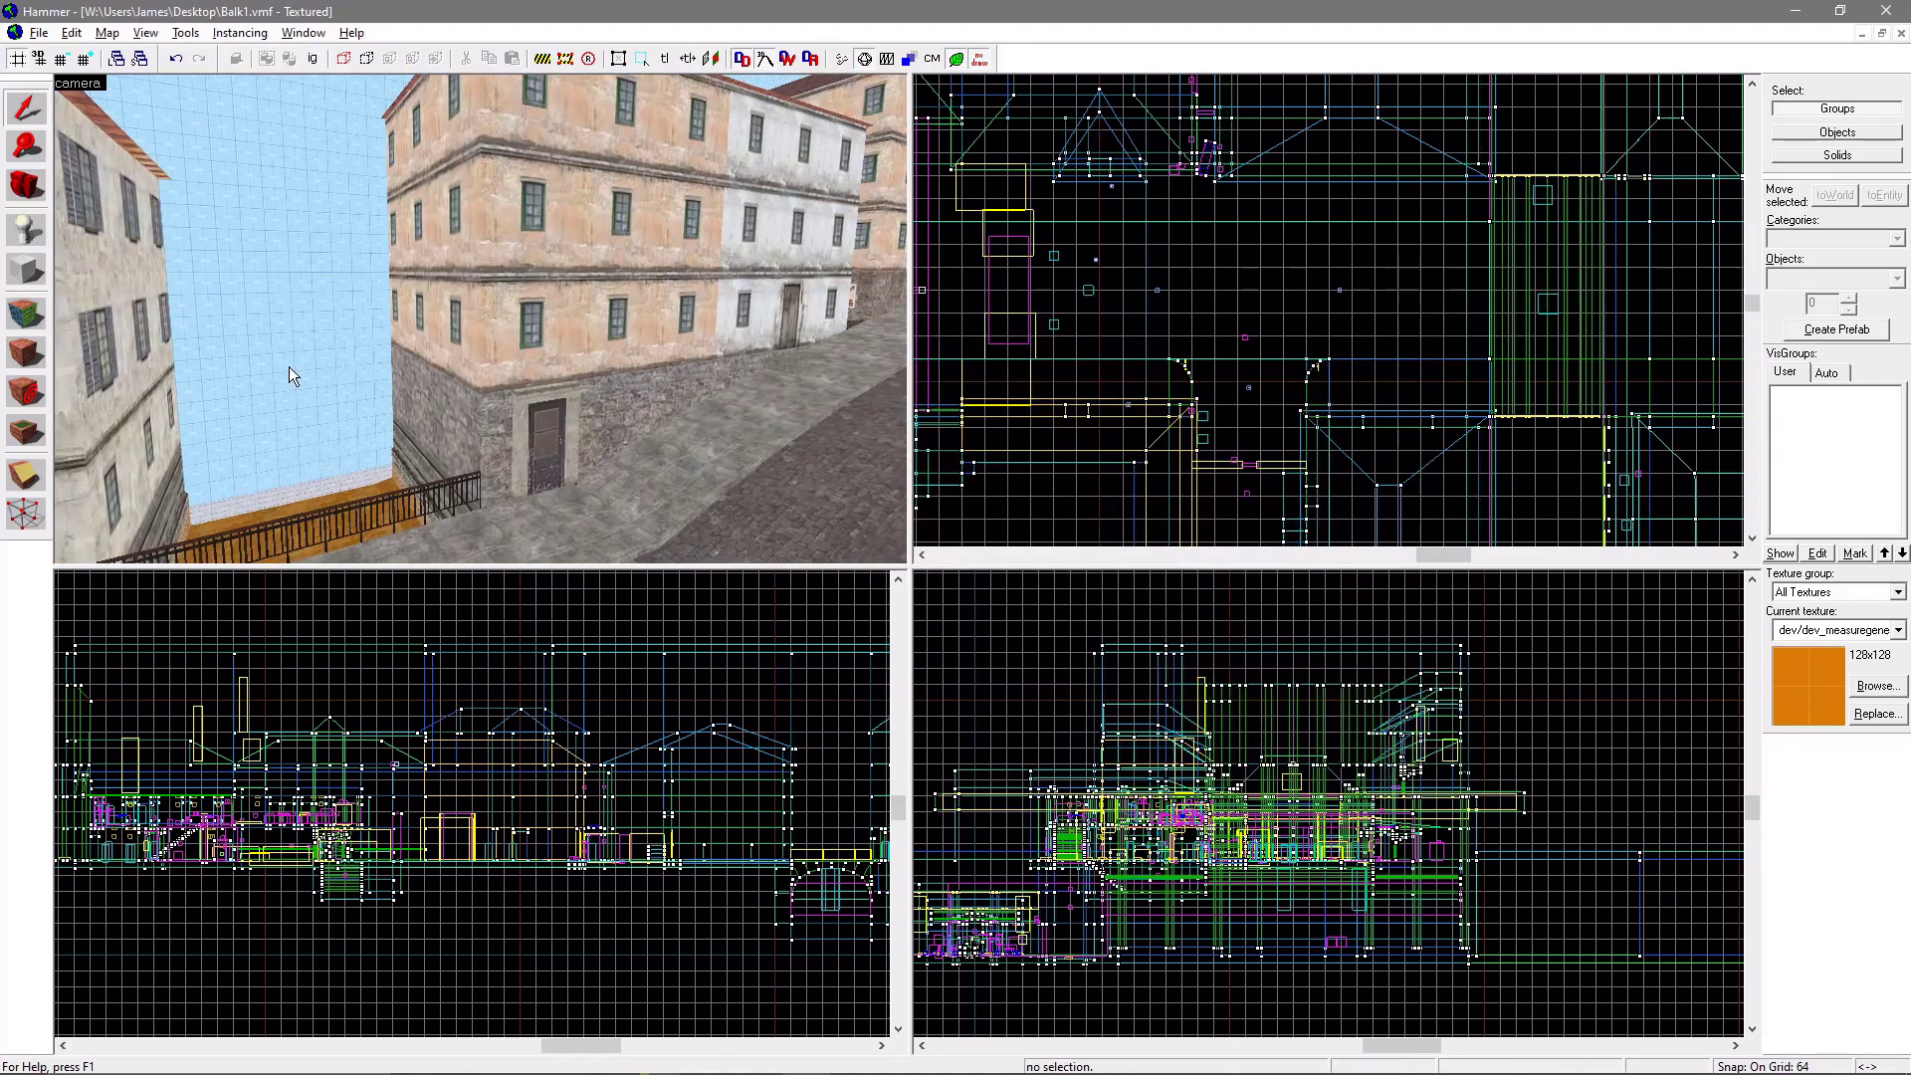
Examine the flags and damage settings of the trigger_hurt entity in the canal beyond the railing
{"action": "key", "text": "z"}
{"action": "key", "text": "w"}
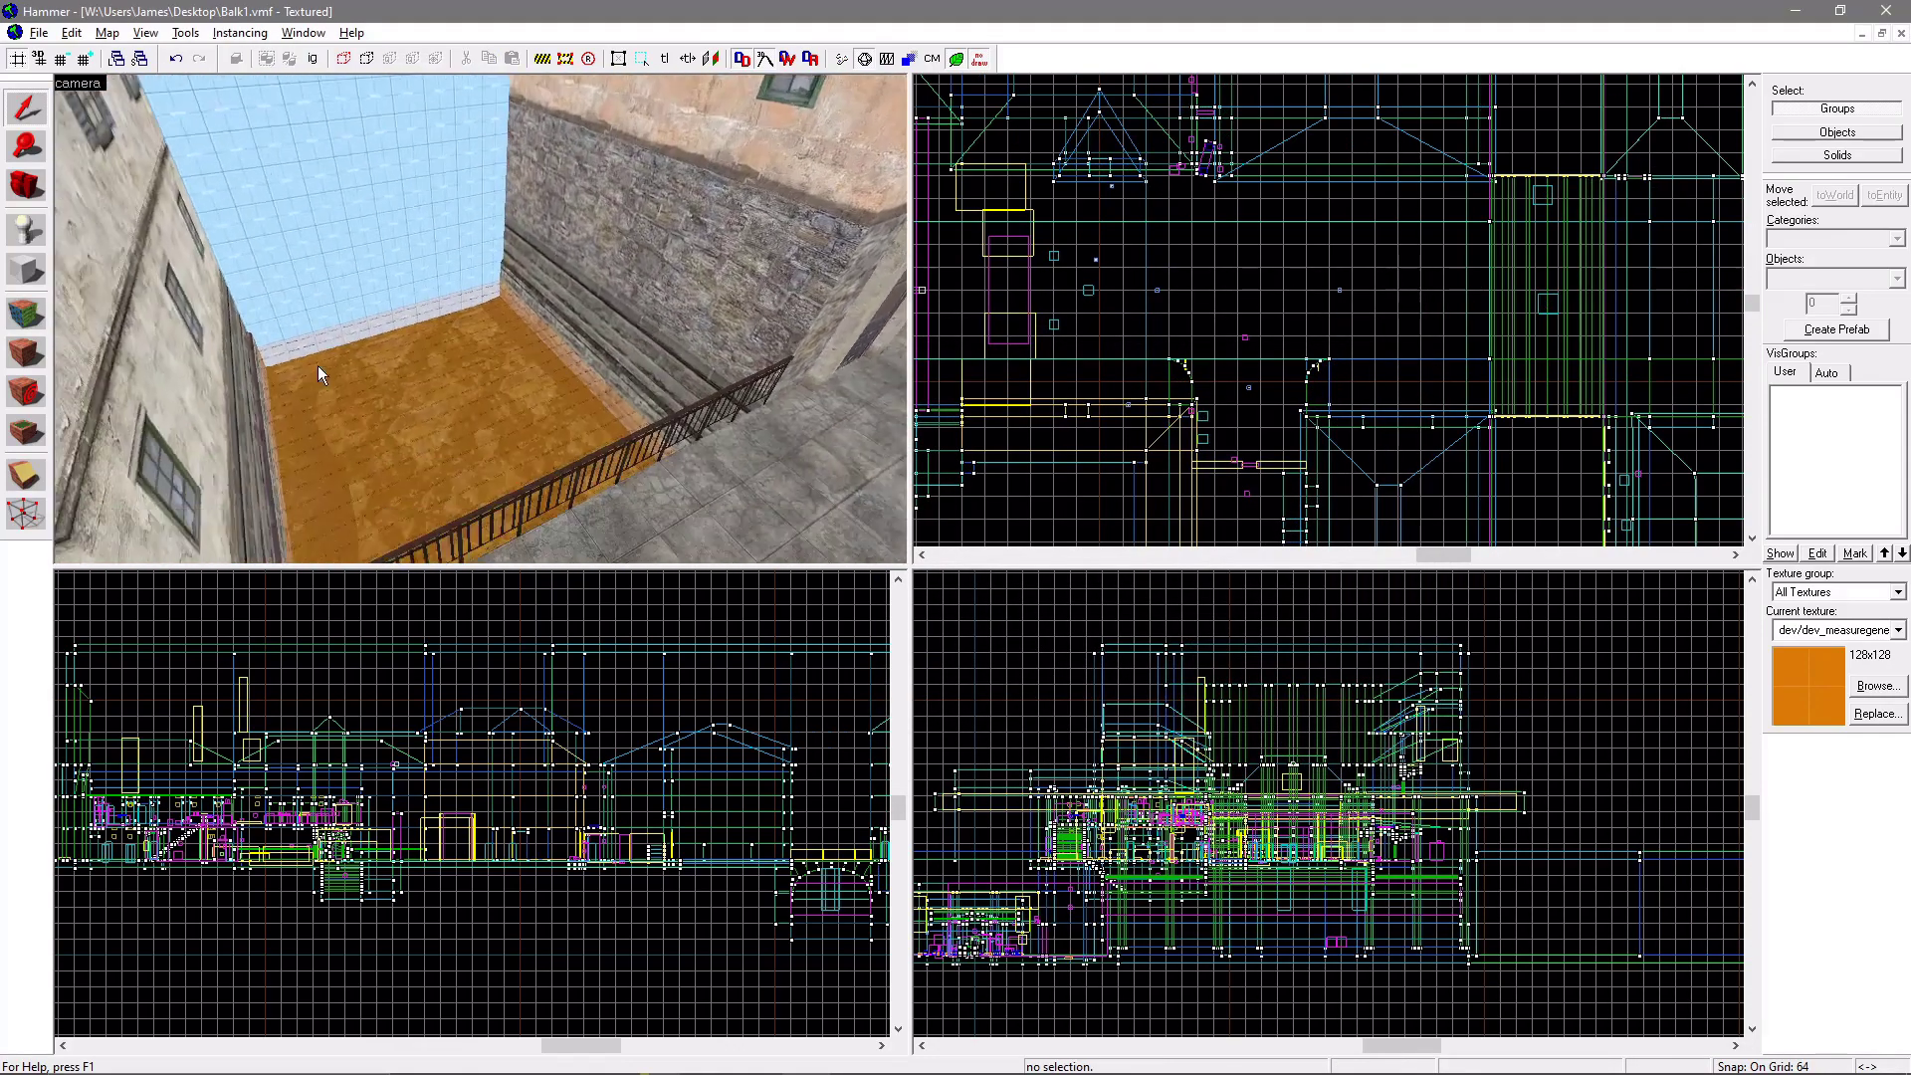
{"action": "key", "text": "z"}
{"action": "double_click", "coordinate": [464, 295]}
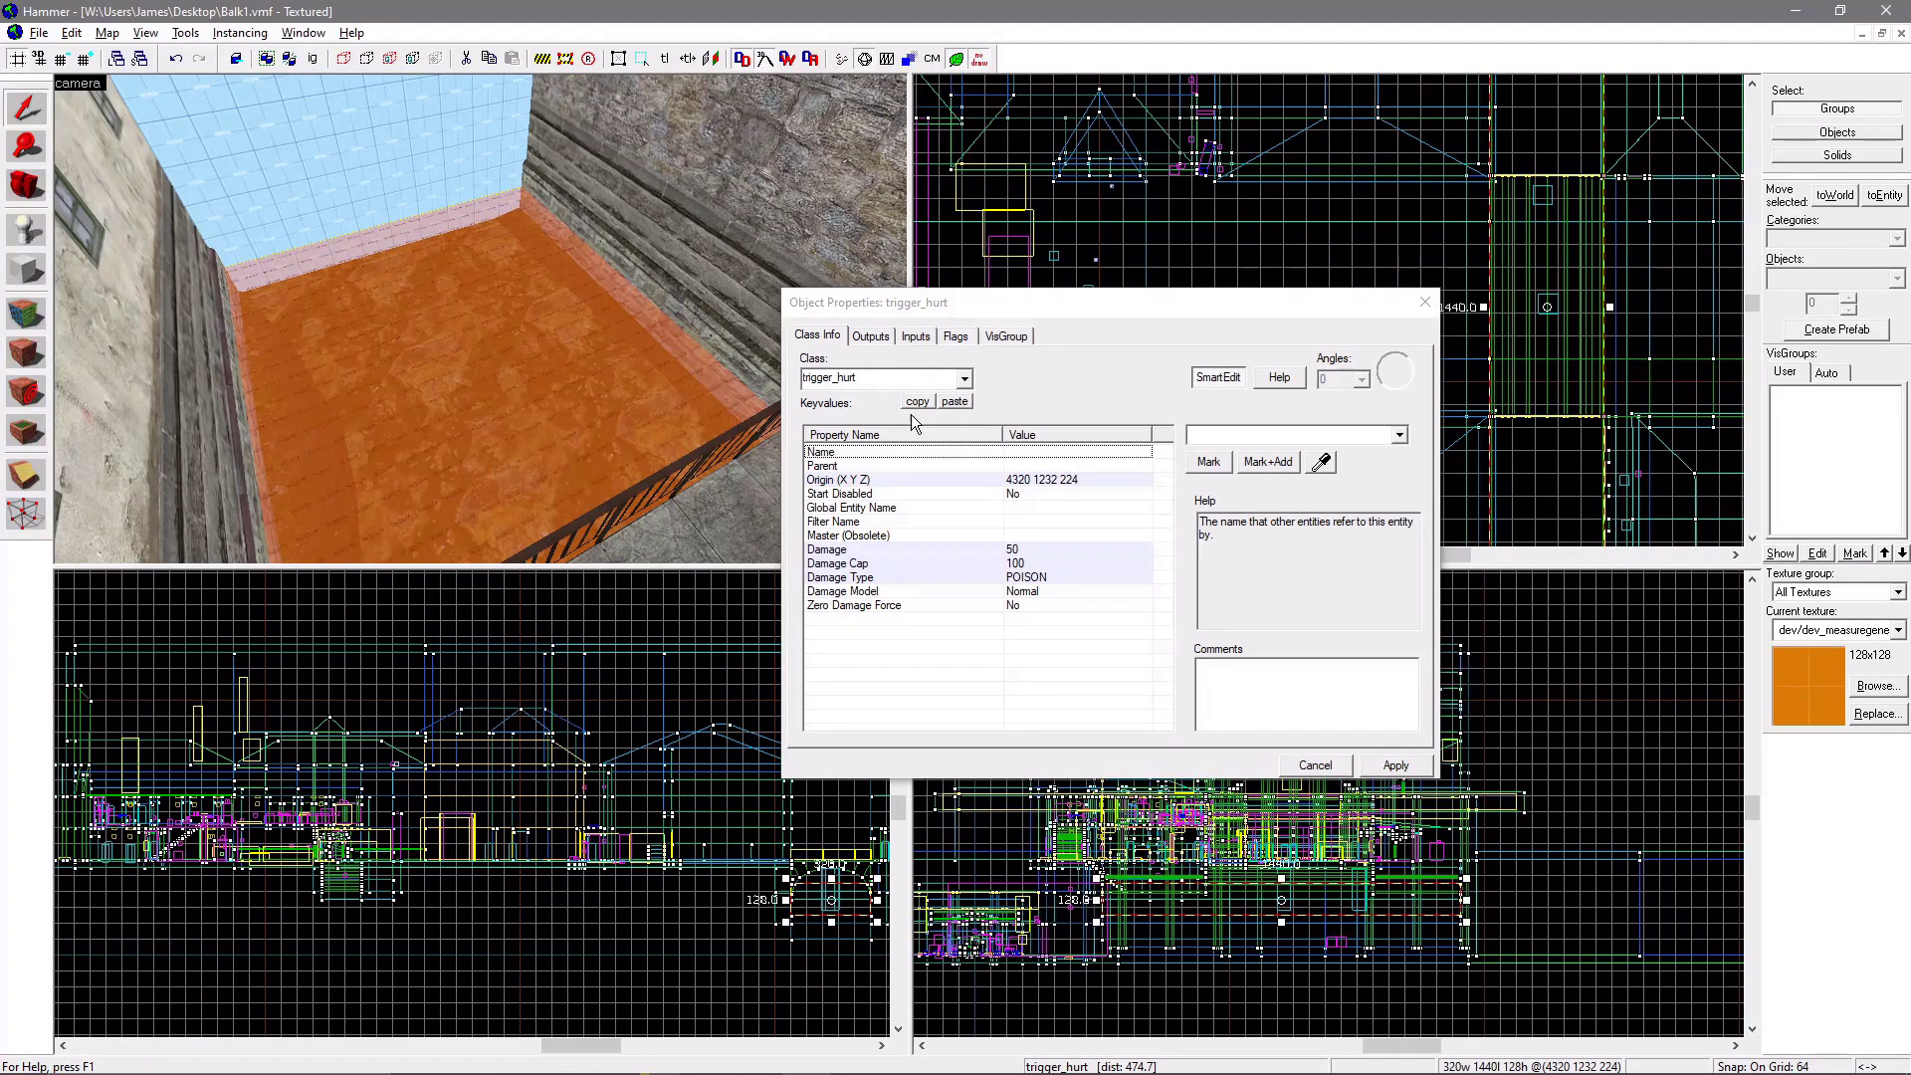
{"action": "left_click", "coordinate": [956, 336]}
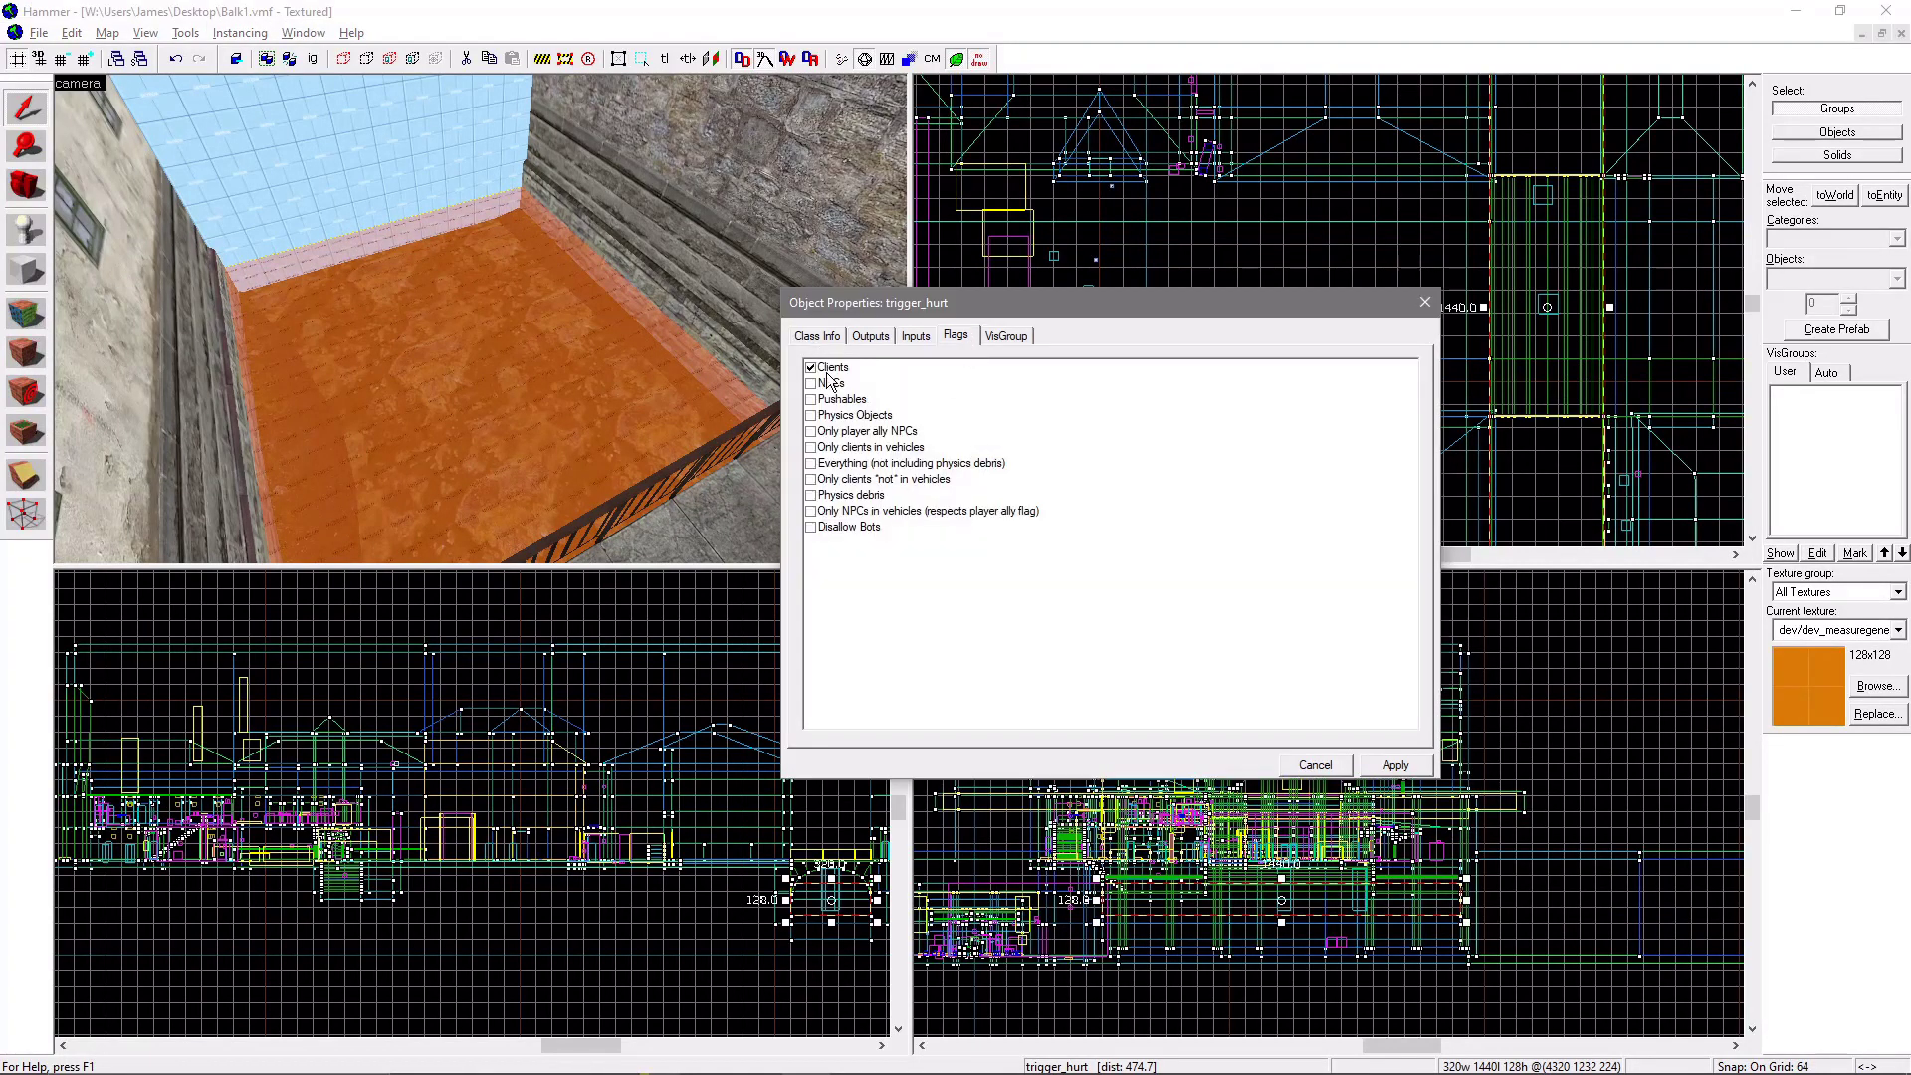
{"action": "left_click", "coordinate": [817, 335]}
{"action": "left_click", "coordinate": [1014, 552]}
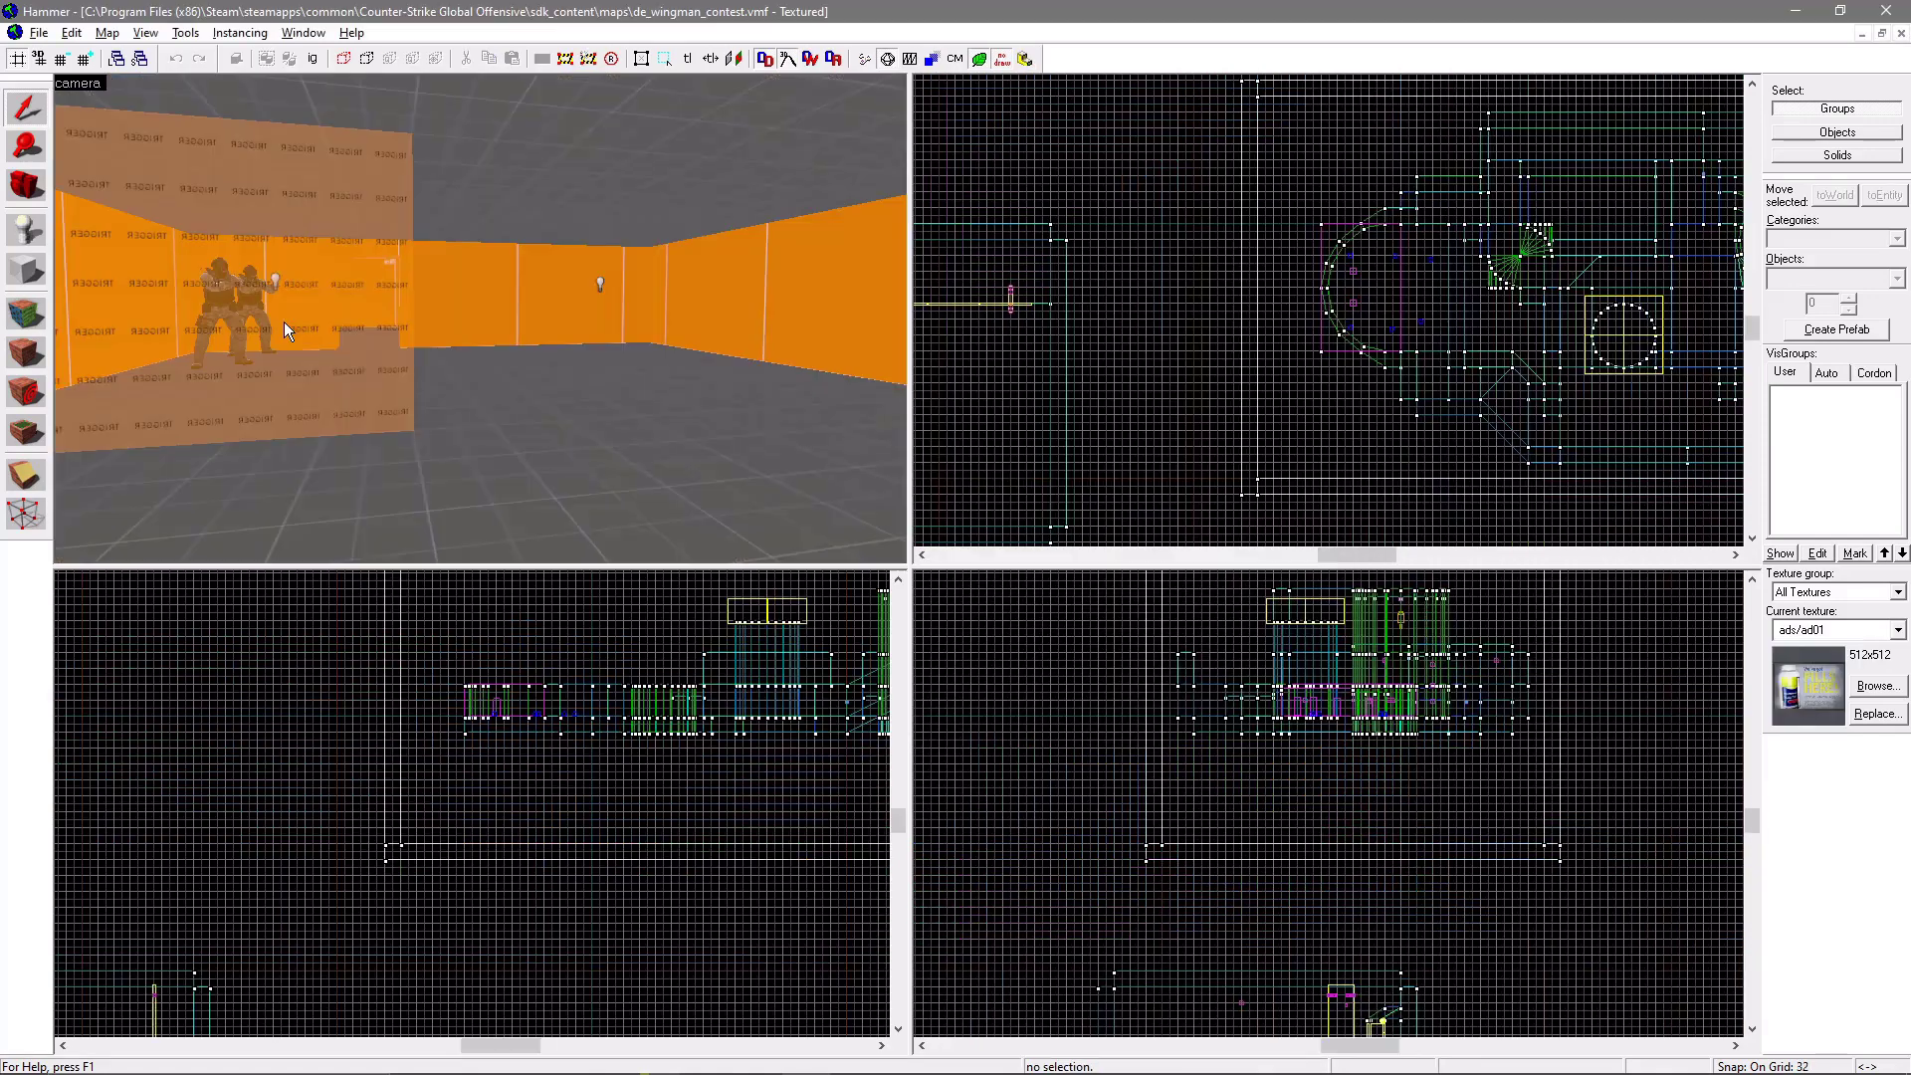
Examine the entity properties of the func_buyzone trigger around the player spawns
{"action": "double_click", "coordinate": [284, 320]}
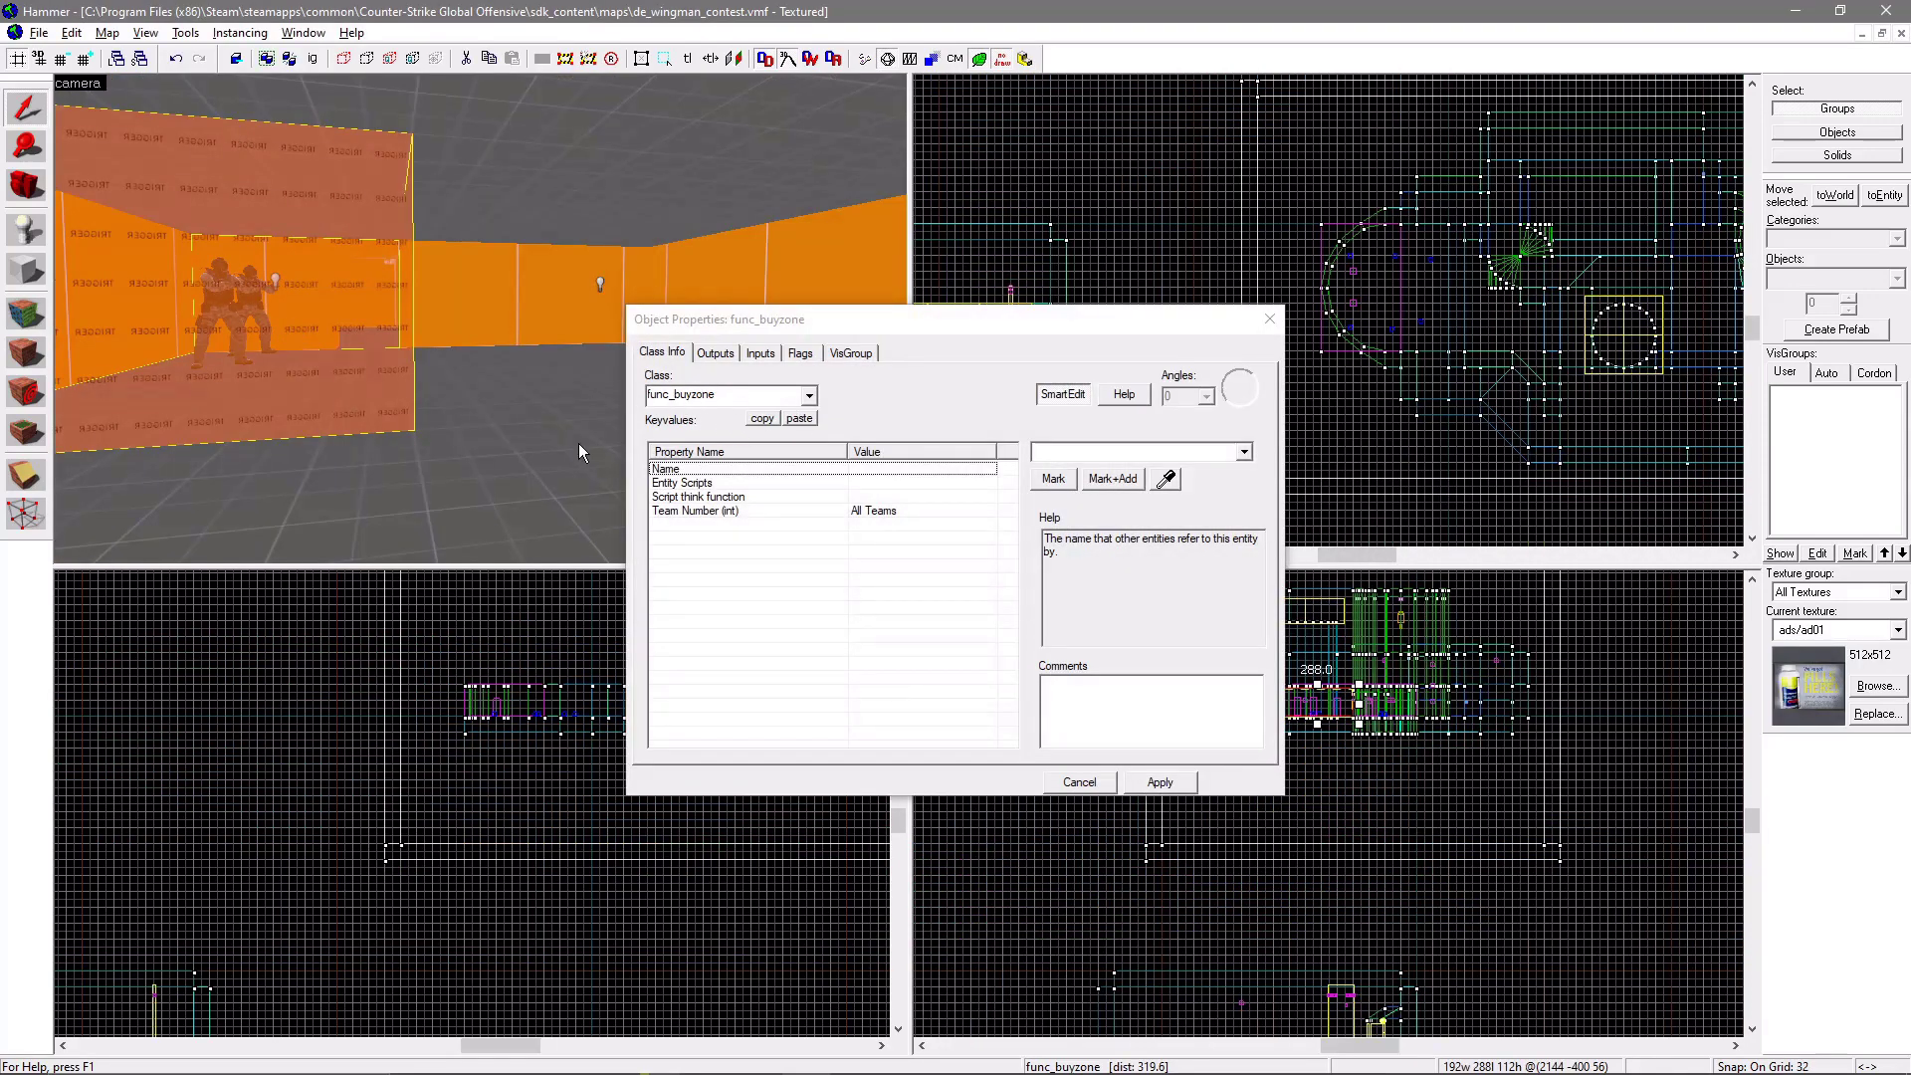
{"action": "scroll", "coordinate": [374, 330], "scroll_direction": "up", "scroll_amount": 2}
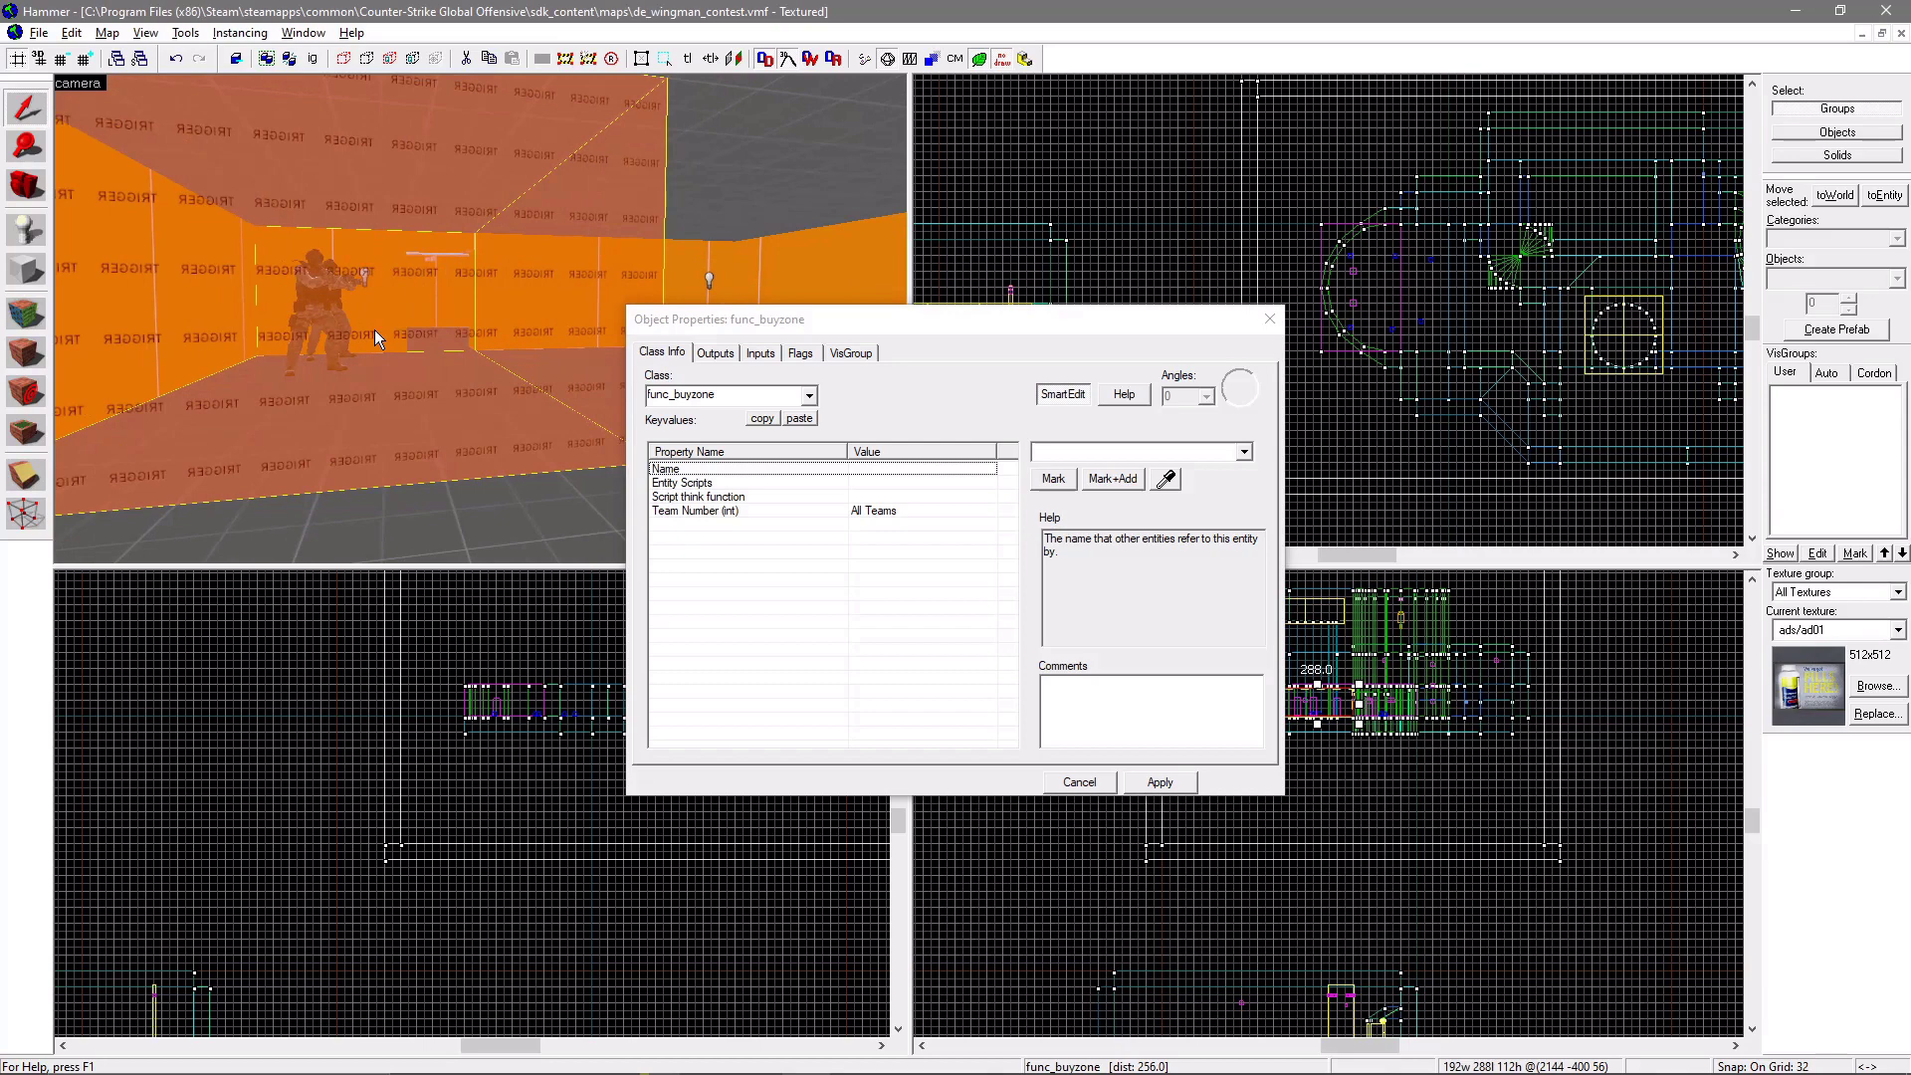
{"action": "scroll", "coordinate": [374, 331], "scroll_direction": "down", "scroll_amount": 1}
{"action": "key", "text": "alt+Return"}
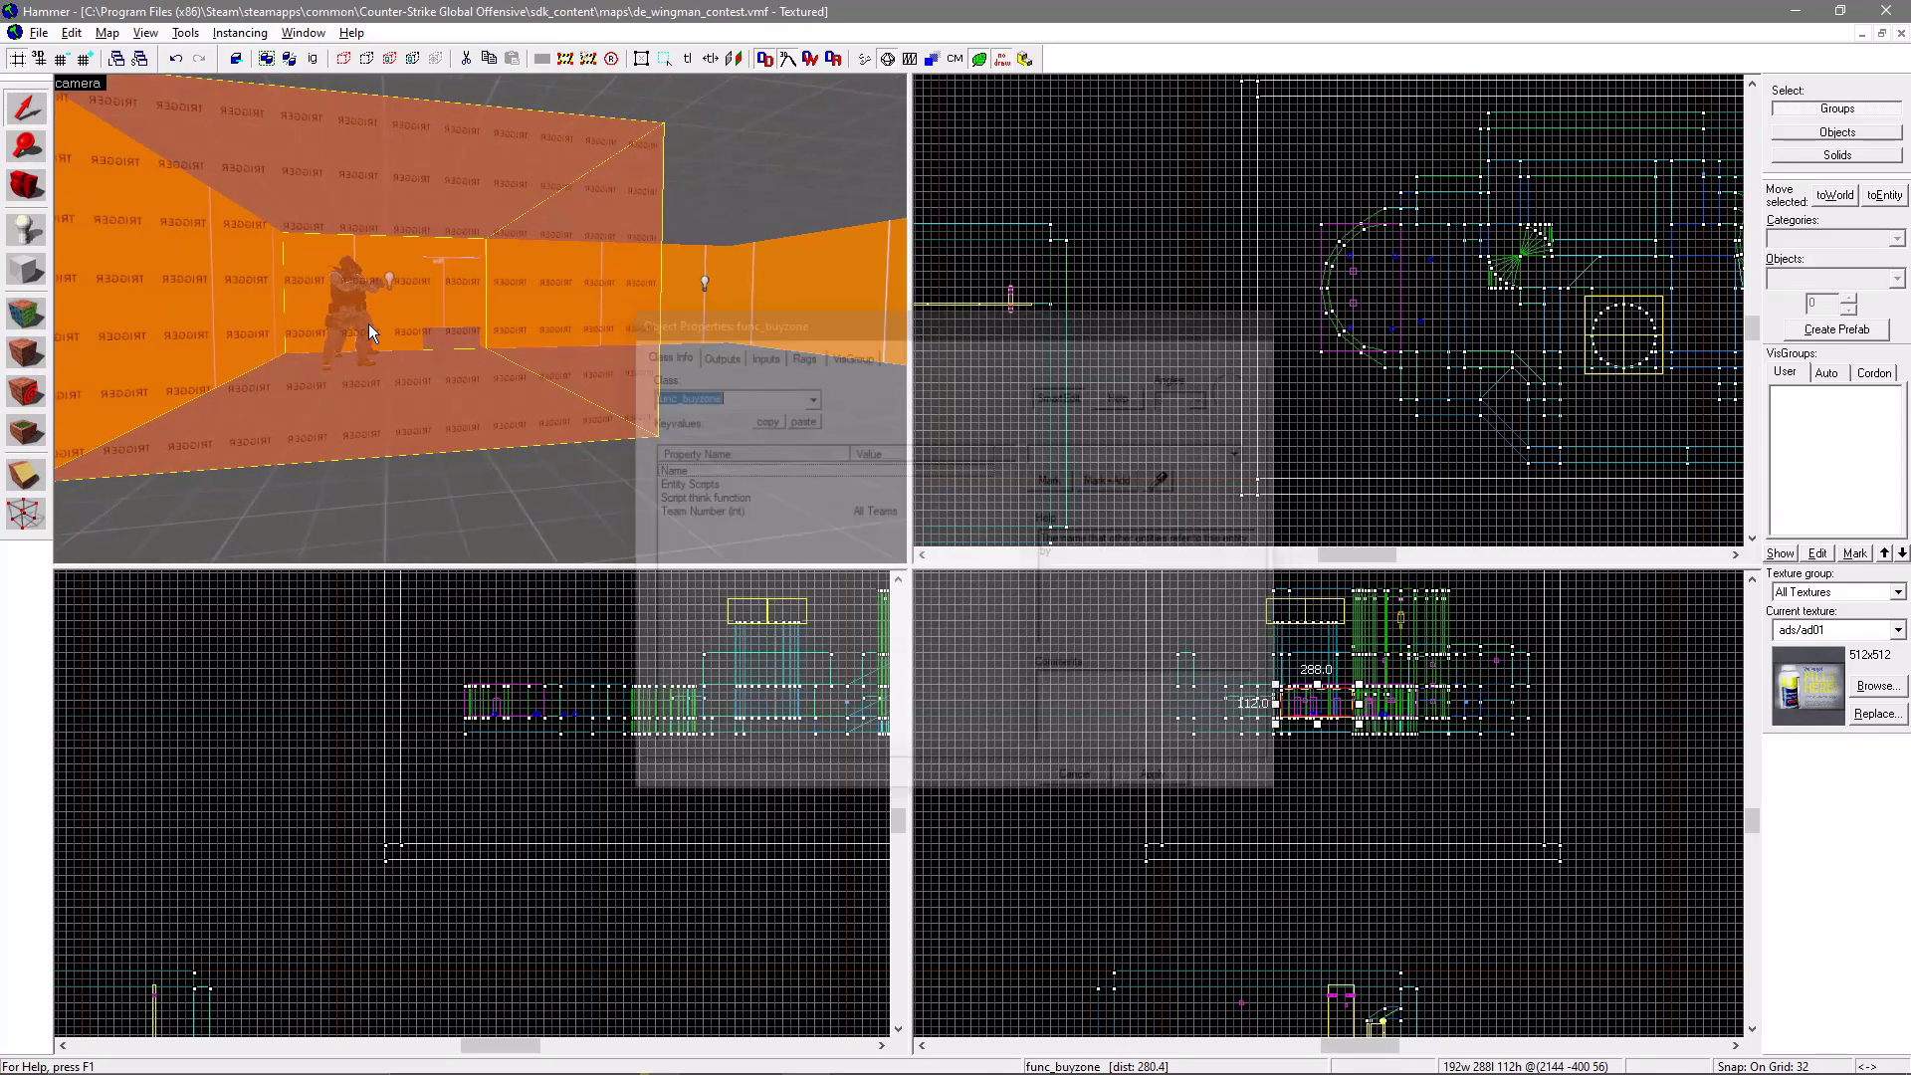
{"action": "scroll", "coordinate": [368, 325], "scroll_direction": "up", "scroll_amount": 12}
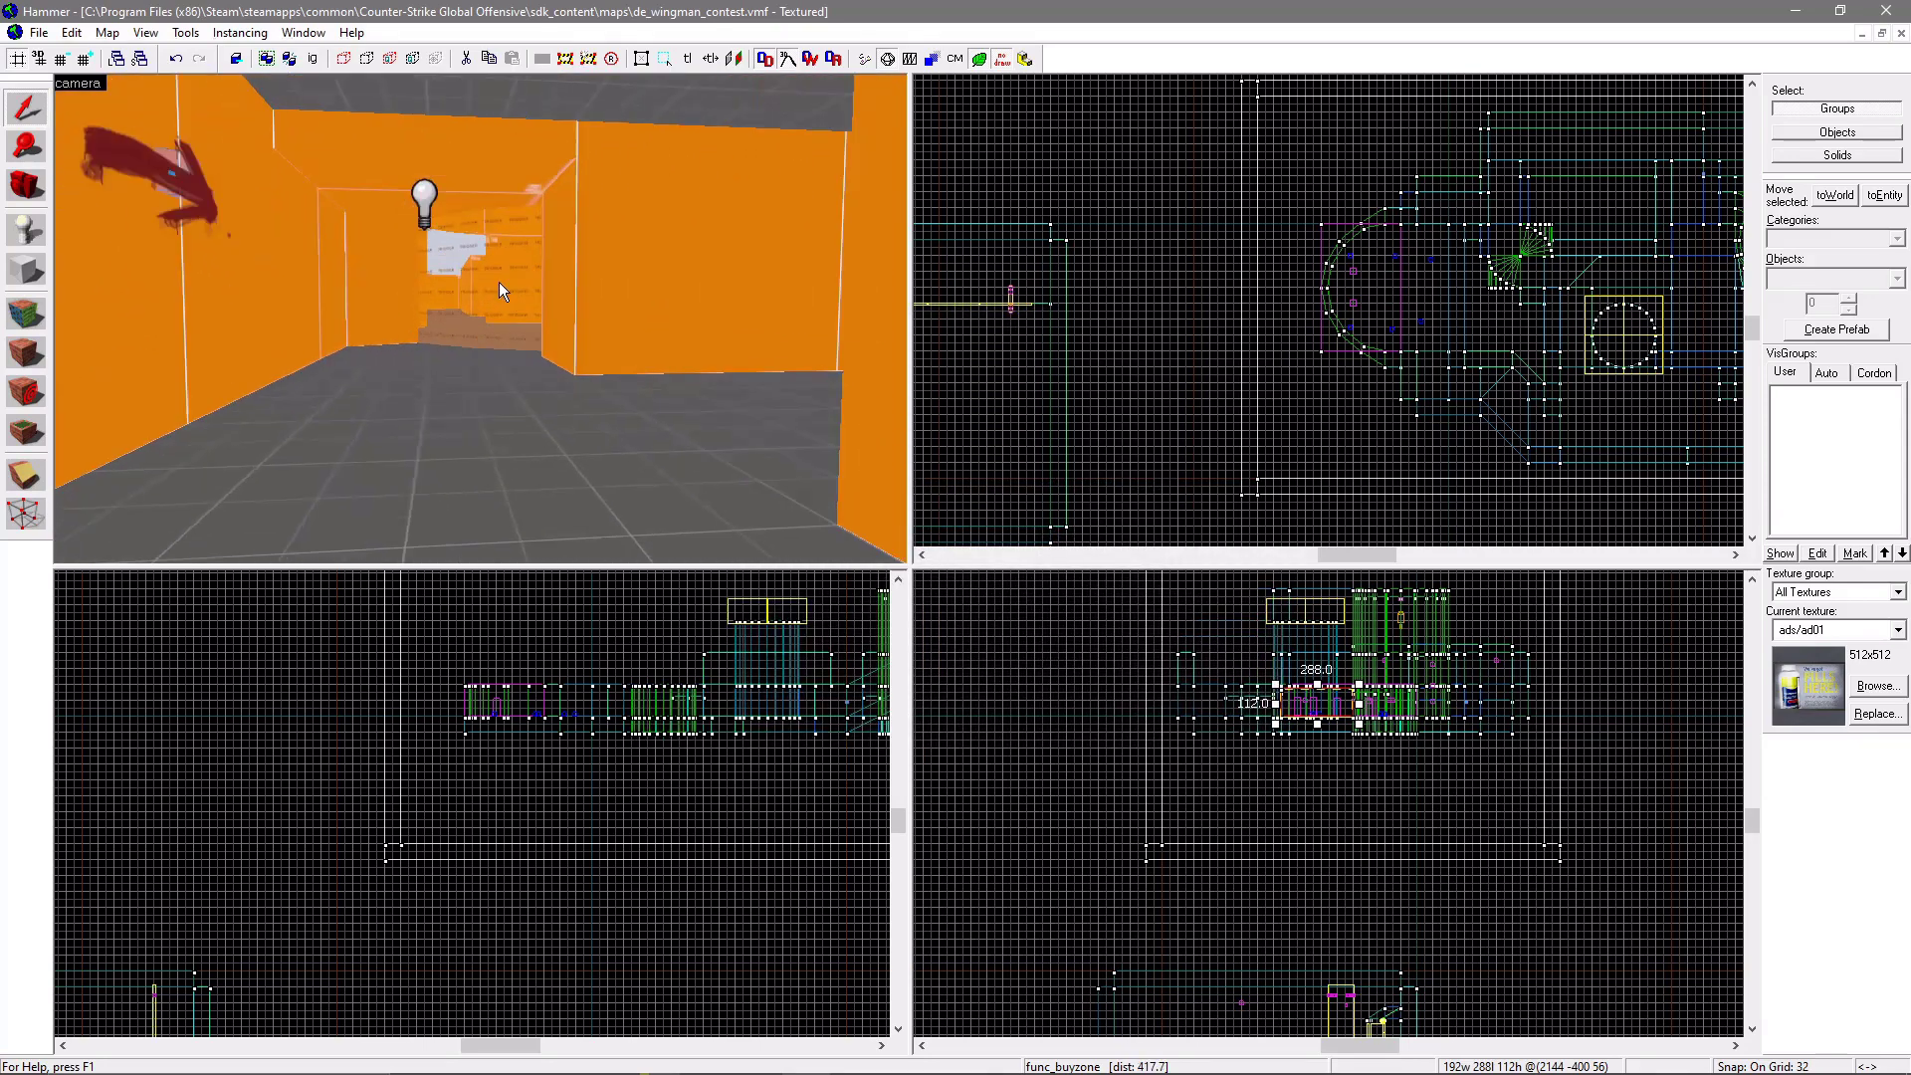
Inspect the entity properties of the func_bomb_target trigger at the far end of the map
{"action": "double_click", "coordinate": [482, 283]}
{"action": "scroll", "coordinate": [482, 289], "scroll_direction": "up", "scroll_amount": 2}
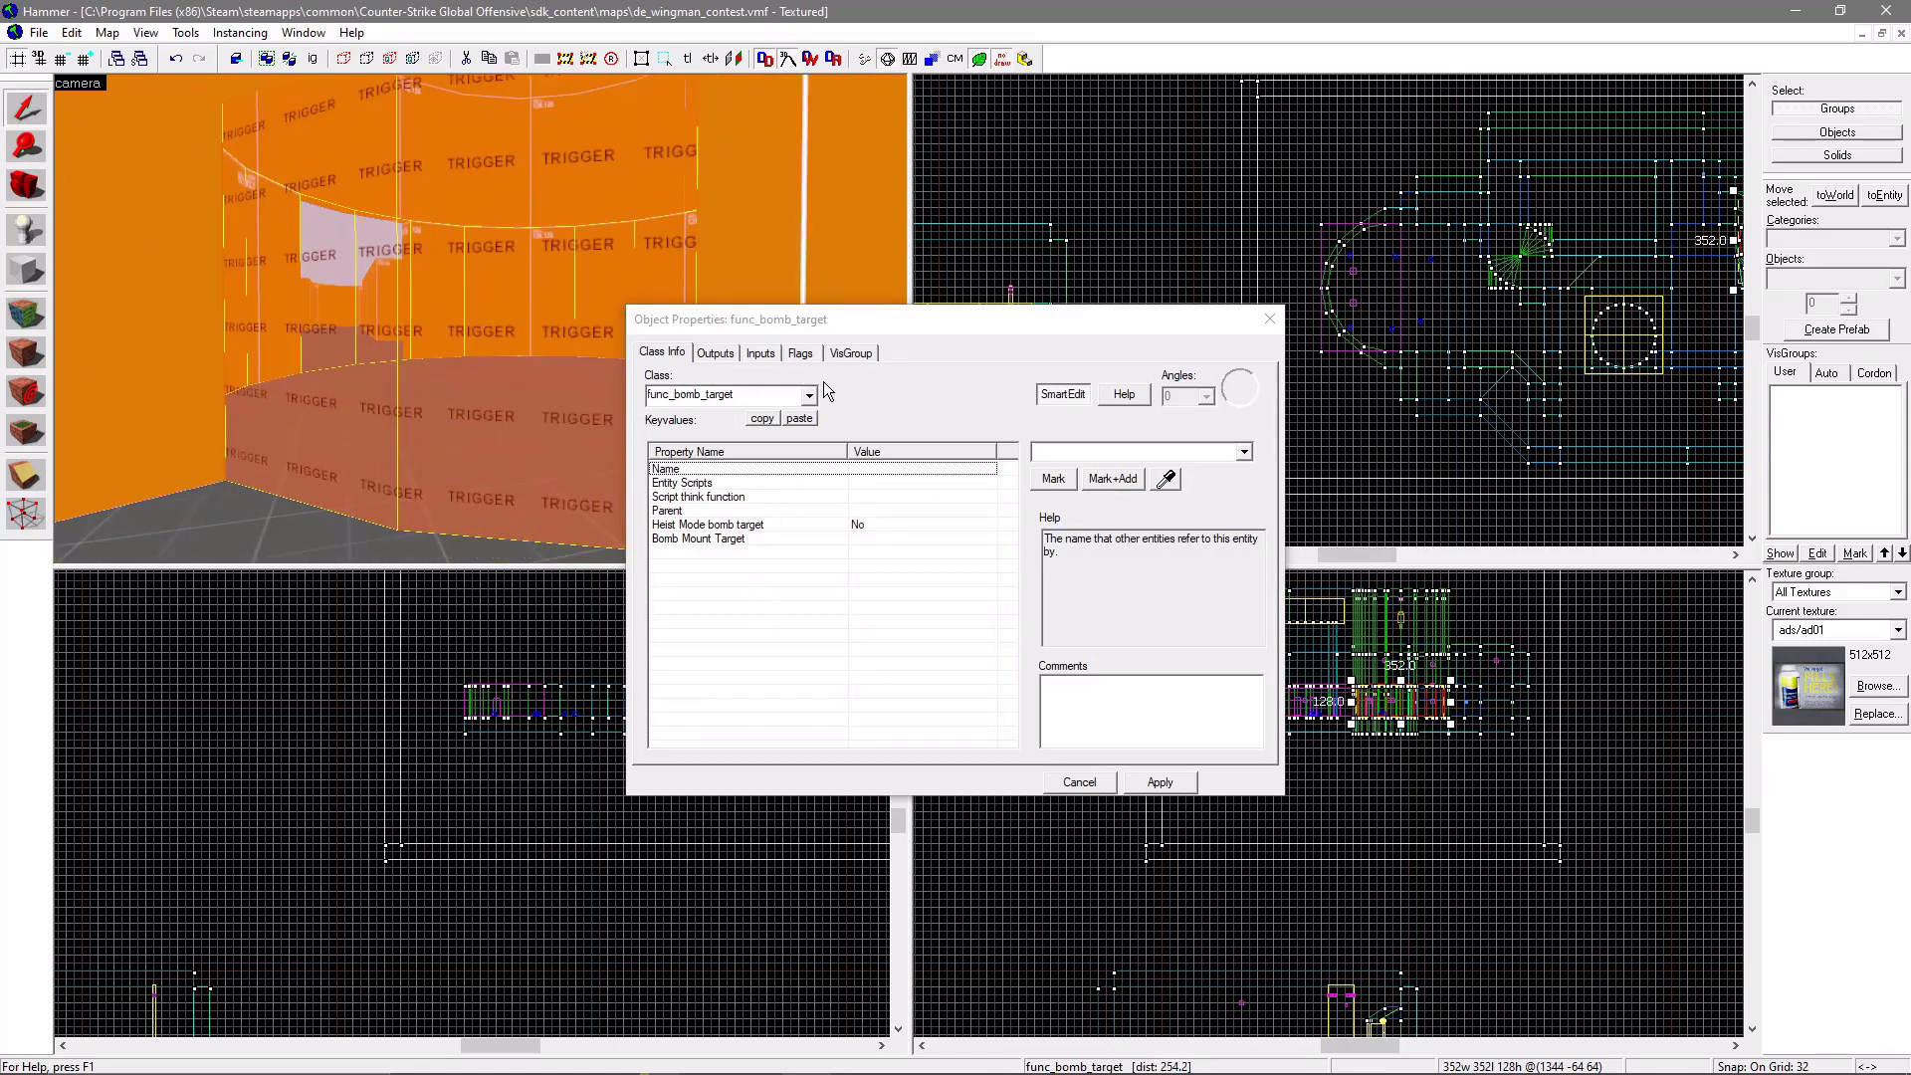
{"action": "key", "text": "w"}
{"action": "key", "text": "s"}
{"action": "key", "text": "a"}
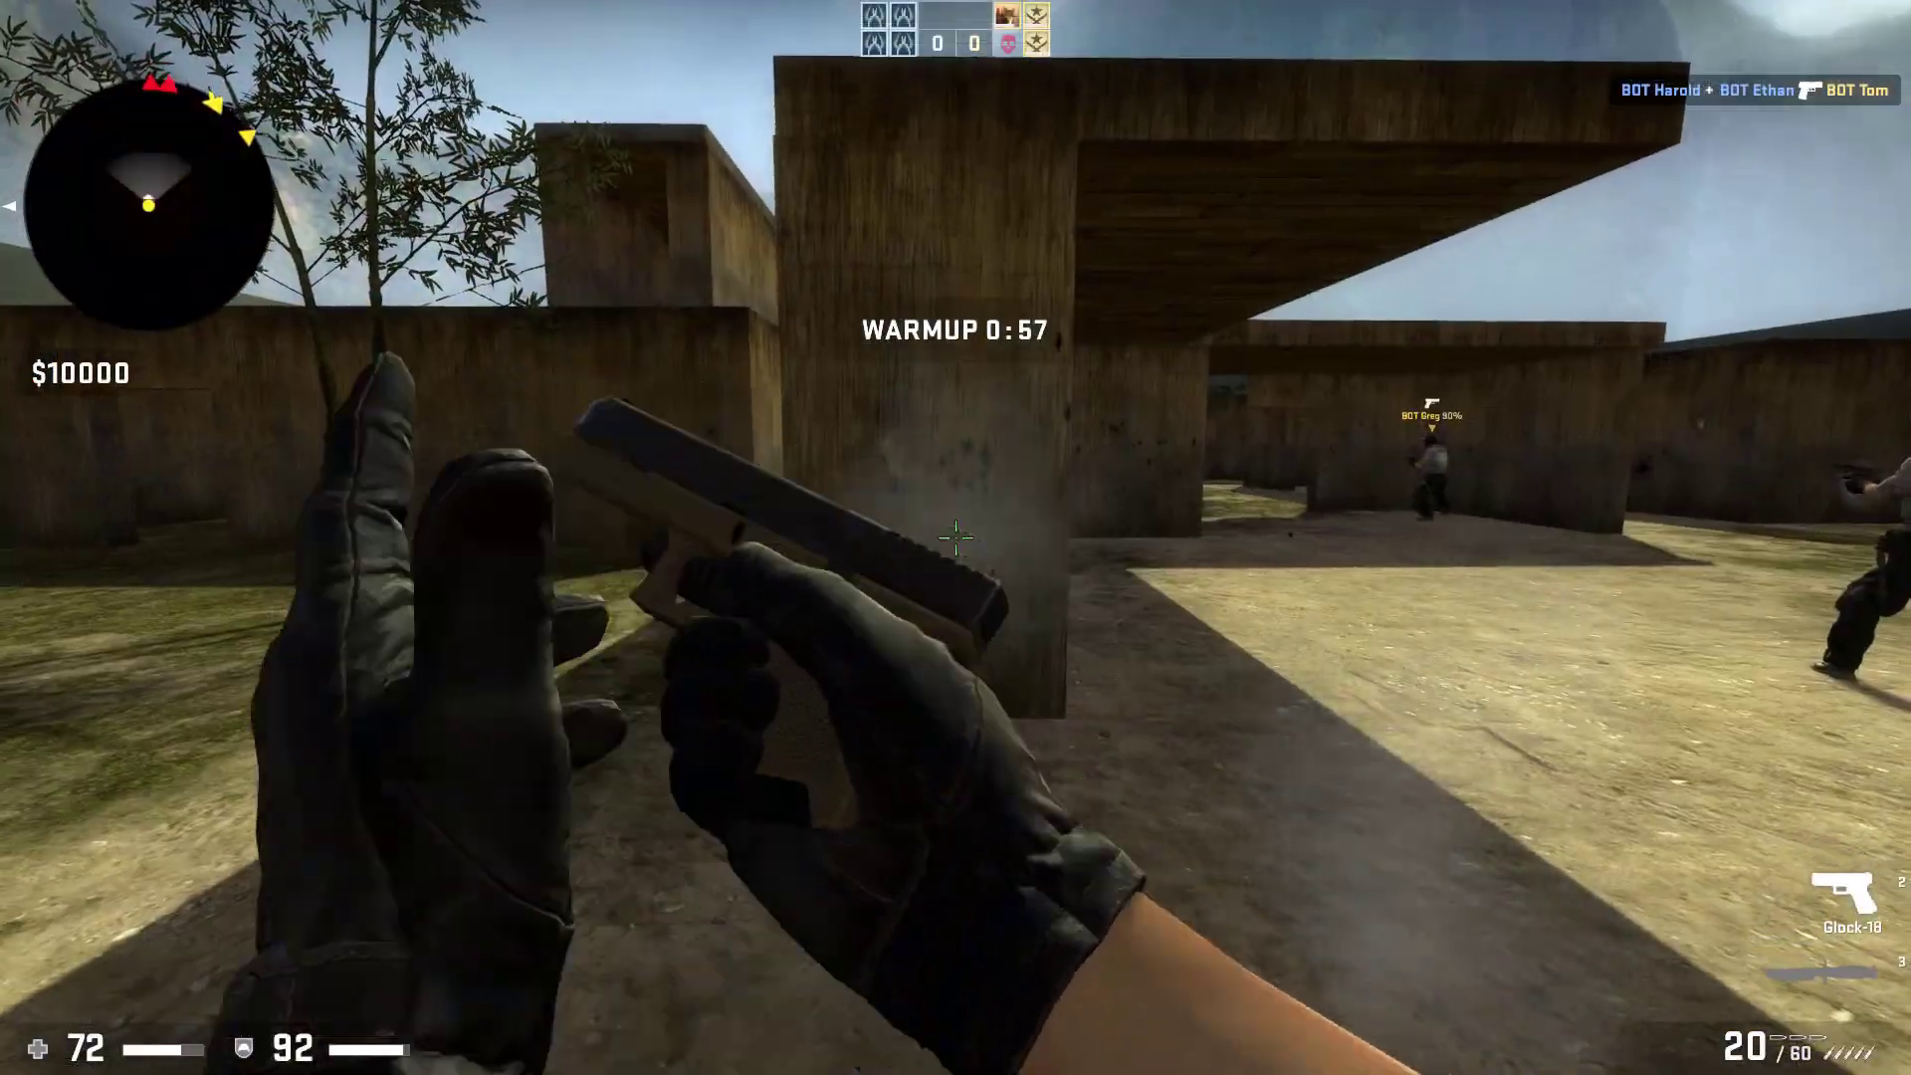
{"action": "key", "text": "3"}
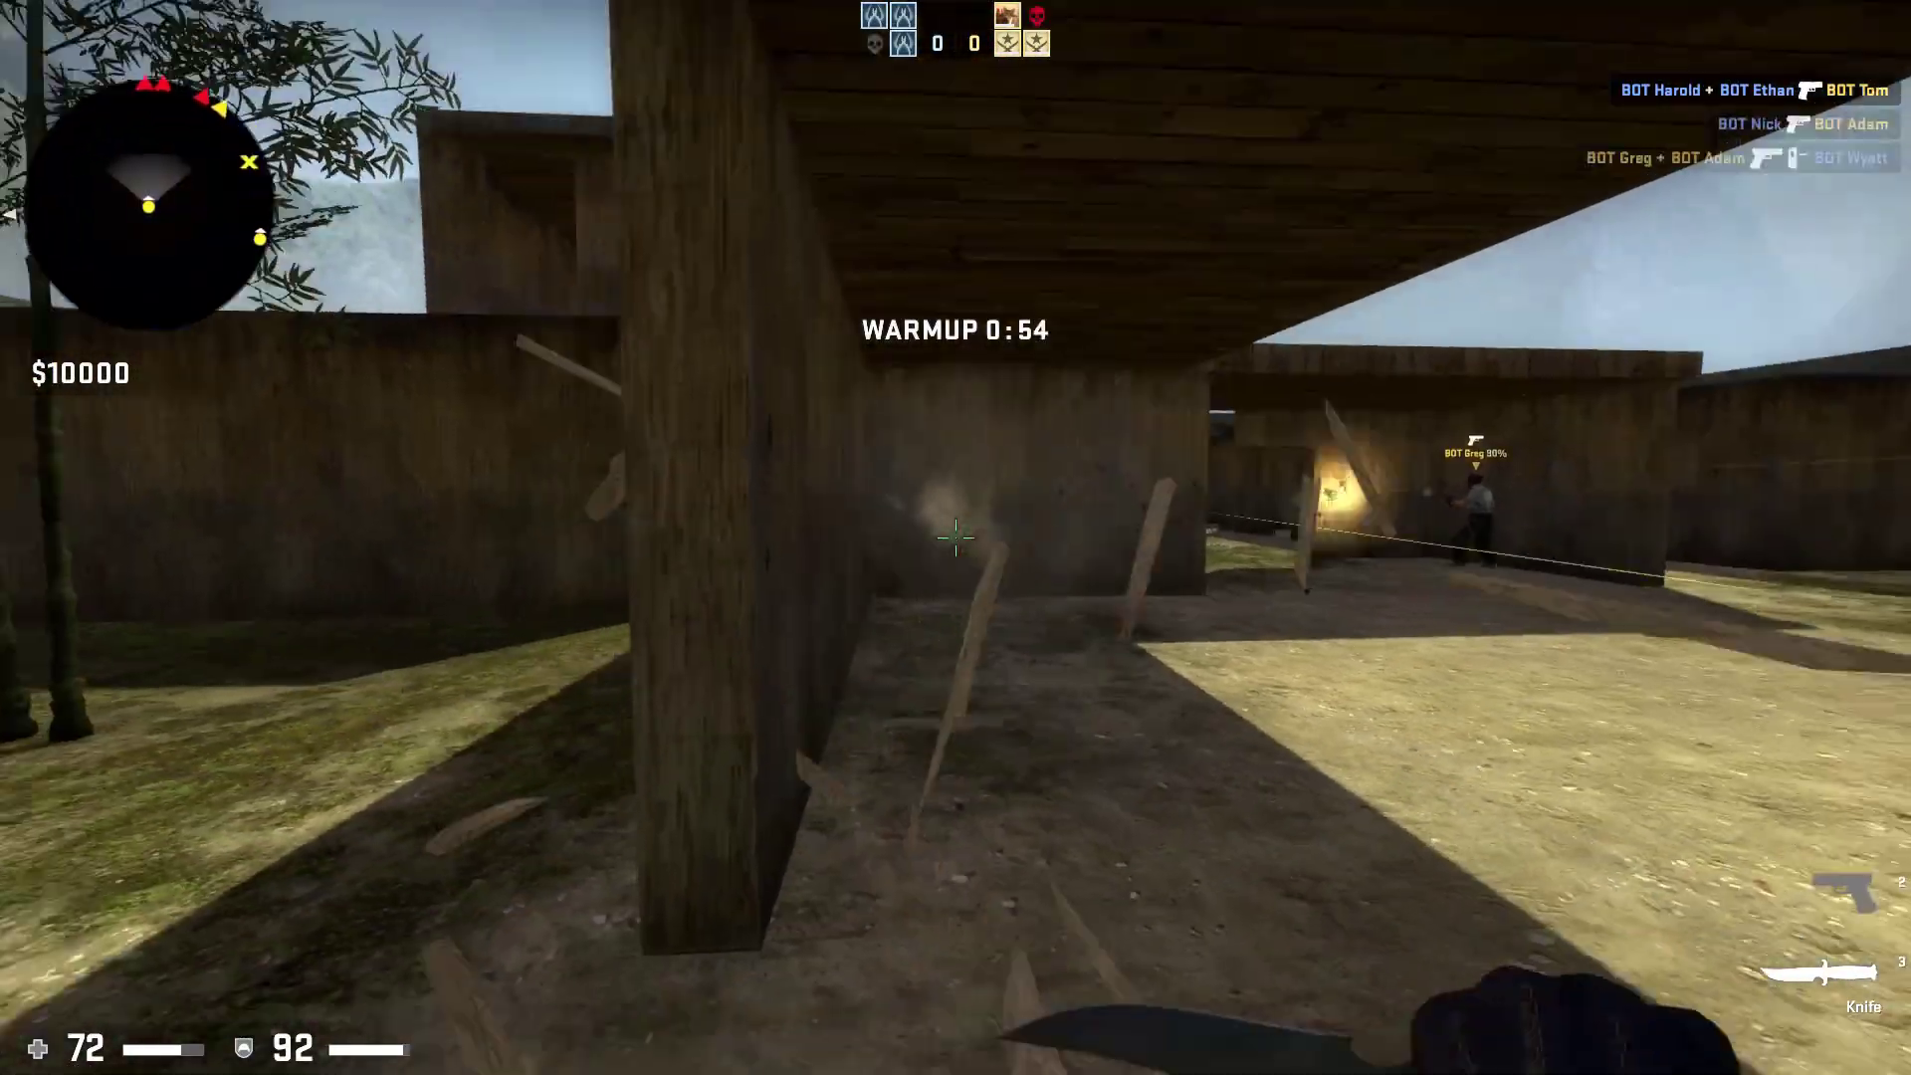
{"action": "key", "text": "2"}
{"action": "left_click", "coordinate": [956, 538]}
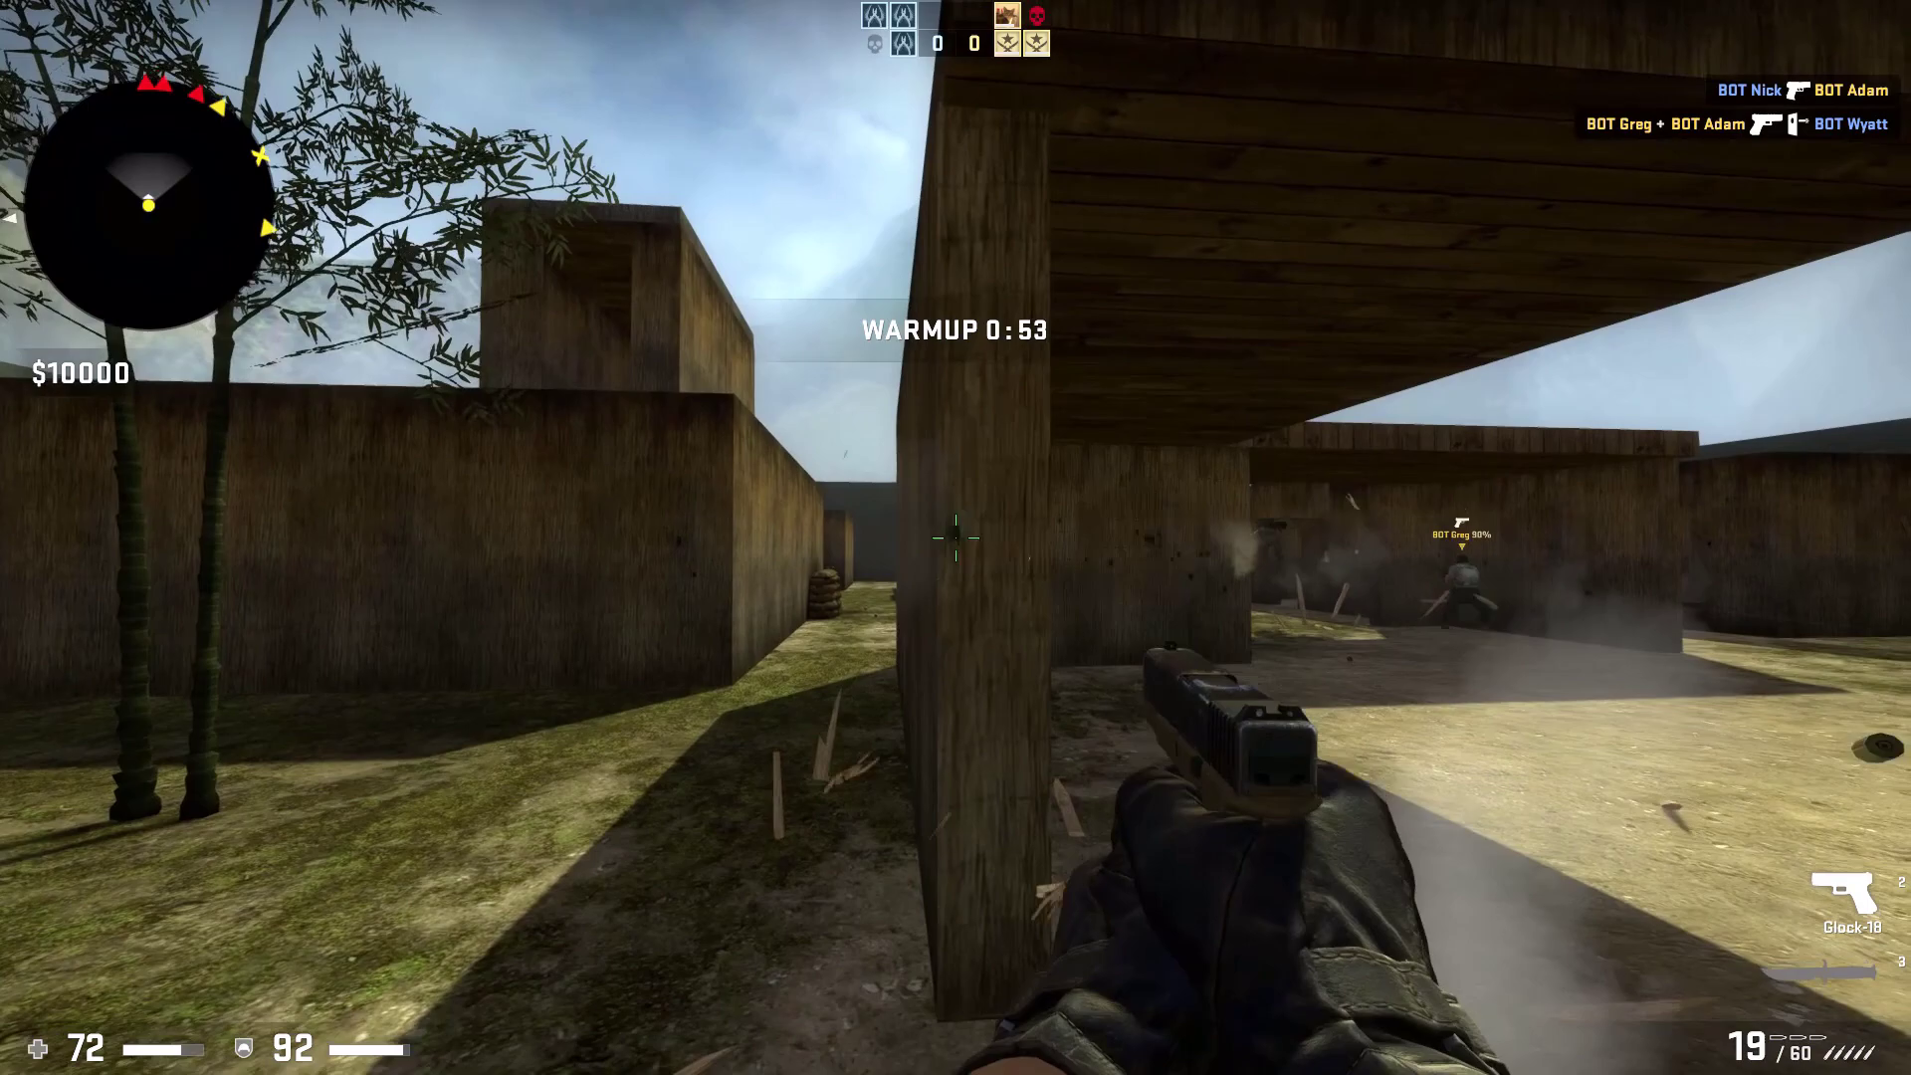
{"action": "left_click", "coordinate": [956, 538]}
{"action": "left_click", "coordinate": [955, 538]}
{"action": "left_click", "coordinate": [955, 537]}
{"action": "left_click", "coordinate": [956, 538]}
{"action": "left_click", "coordinate": [955, 538]}
{"action": "left_click", "coordinate": [956, 538]}
{"action": "left_click", "coordinate": [956, 538]}
{"action": "left_click", "coordinate": [956, 538]}
{"action": "left_click", "coordinate": [956, 537]}
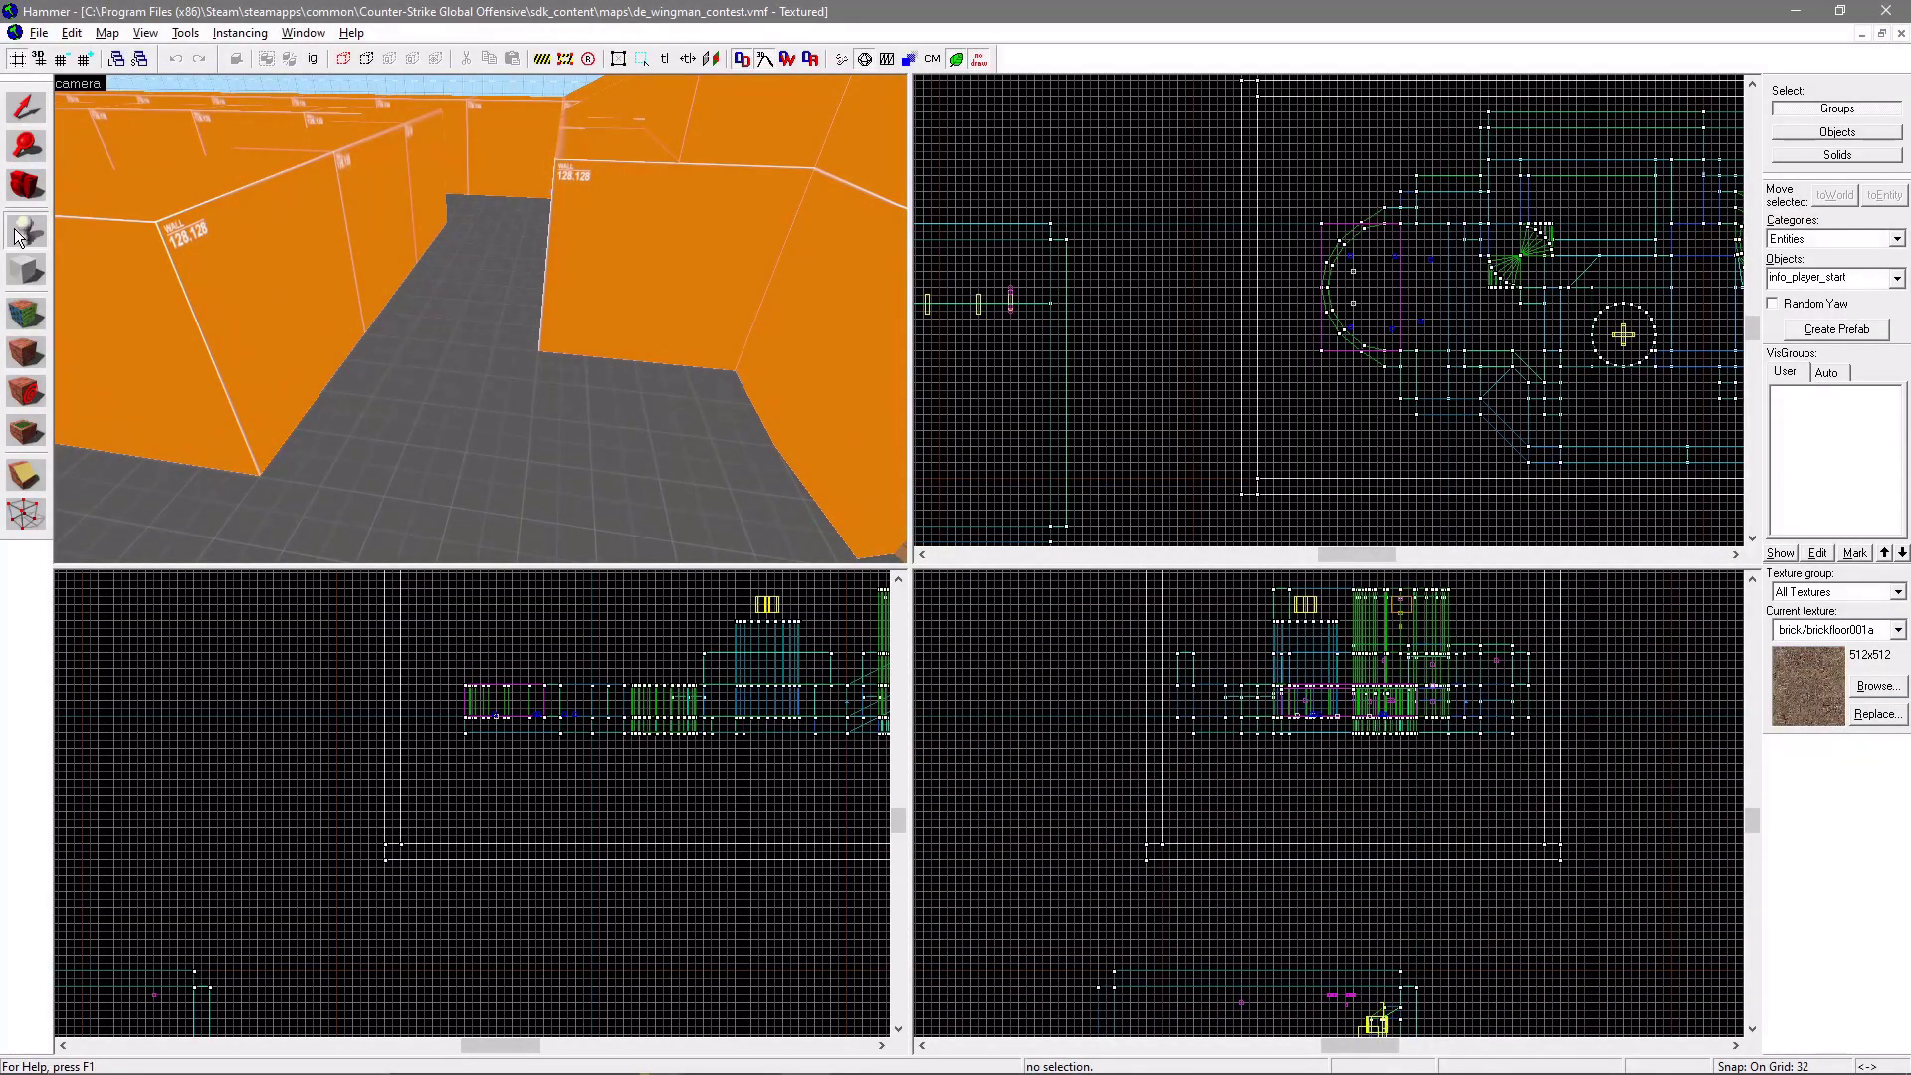
Place an info_player_start entity on the floor between the orange walls and view it from several sides
{"action": "left_click", "coordinate": [432, 389]}
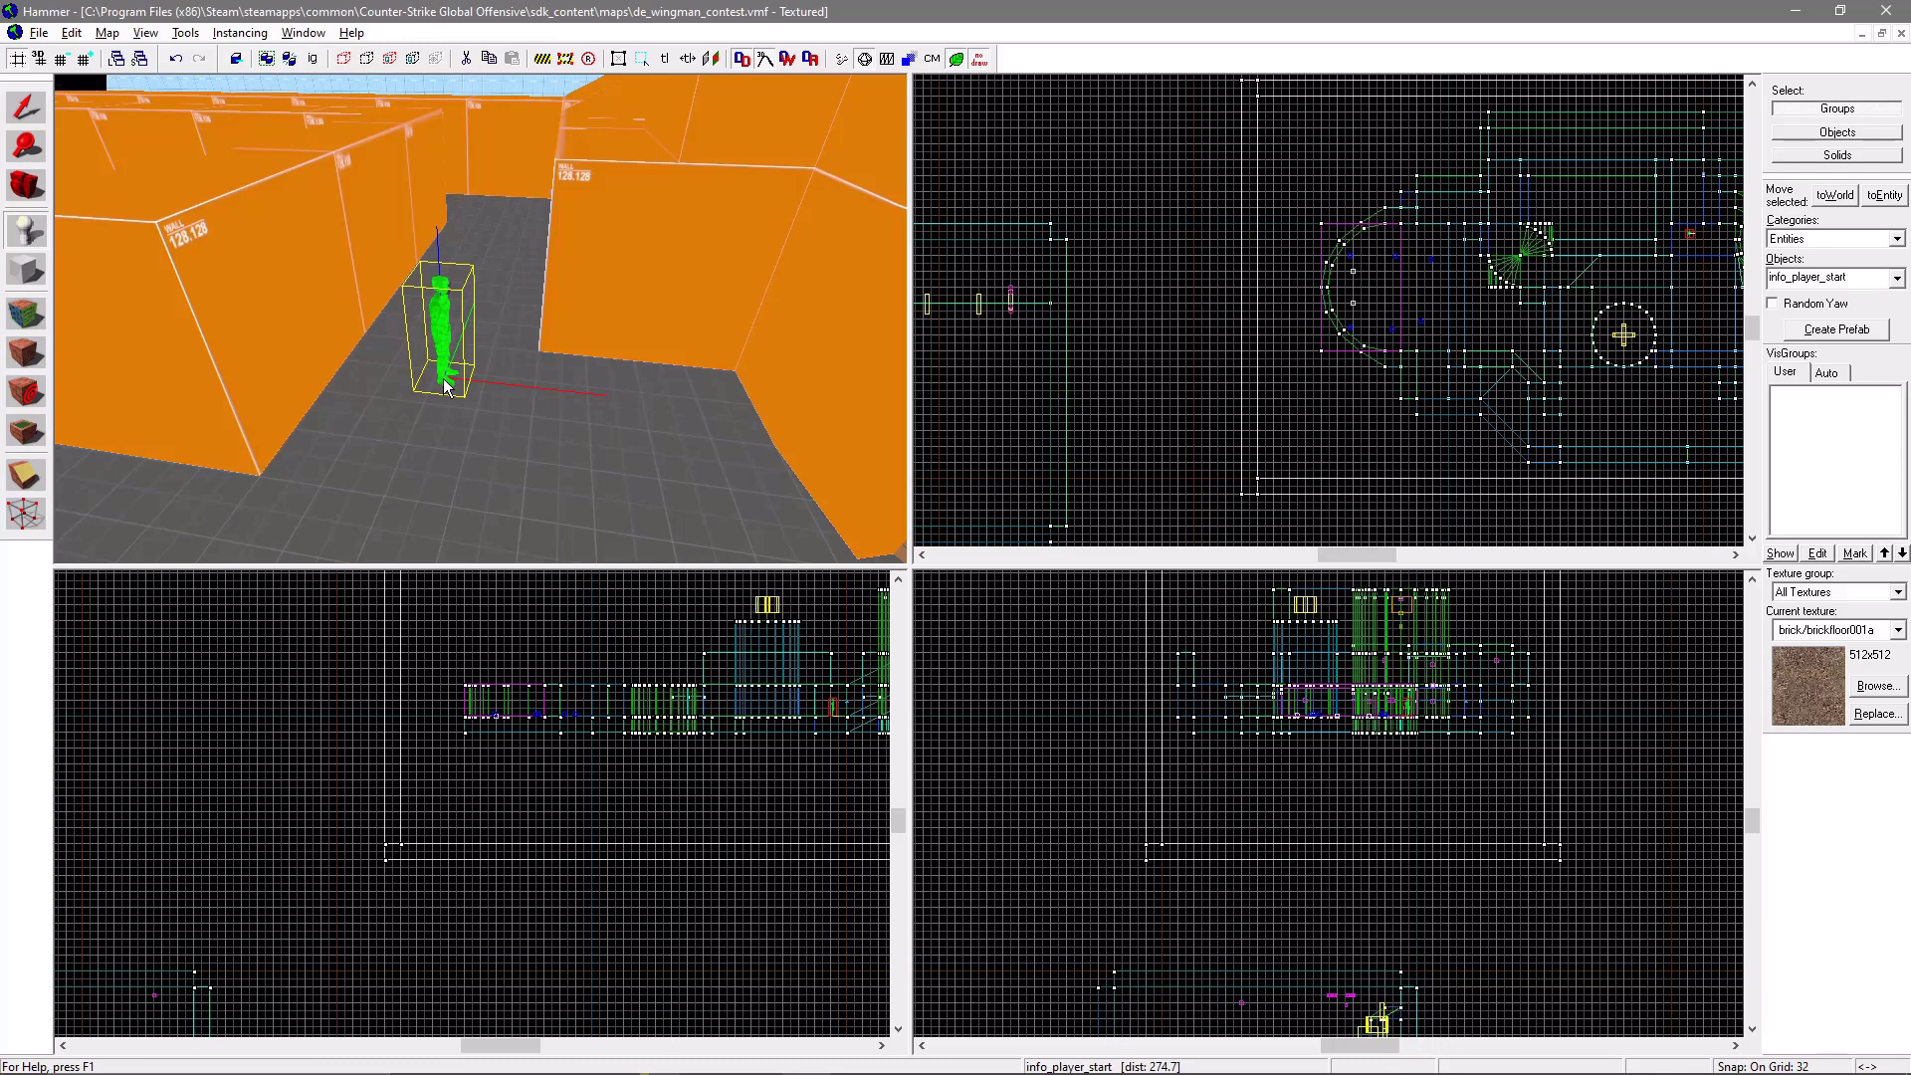
{"action": "scroll", "coordinate": [444, 389], "scroll_direction": "up", "scroll_amount": 5}
{"action": "key", "text": "Up"}
{"action": "key", "text": "d"}
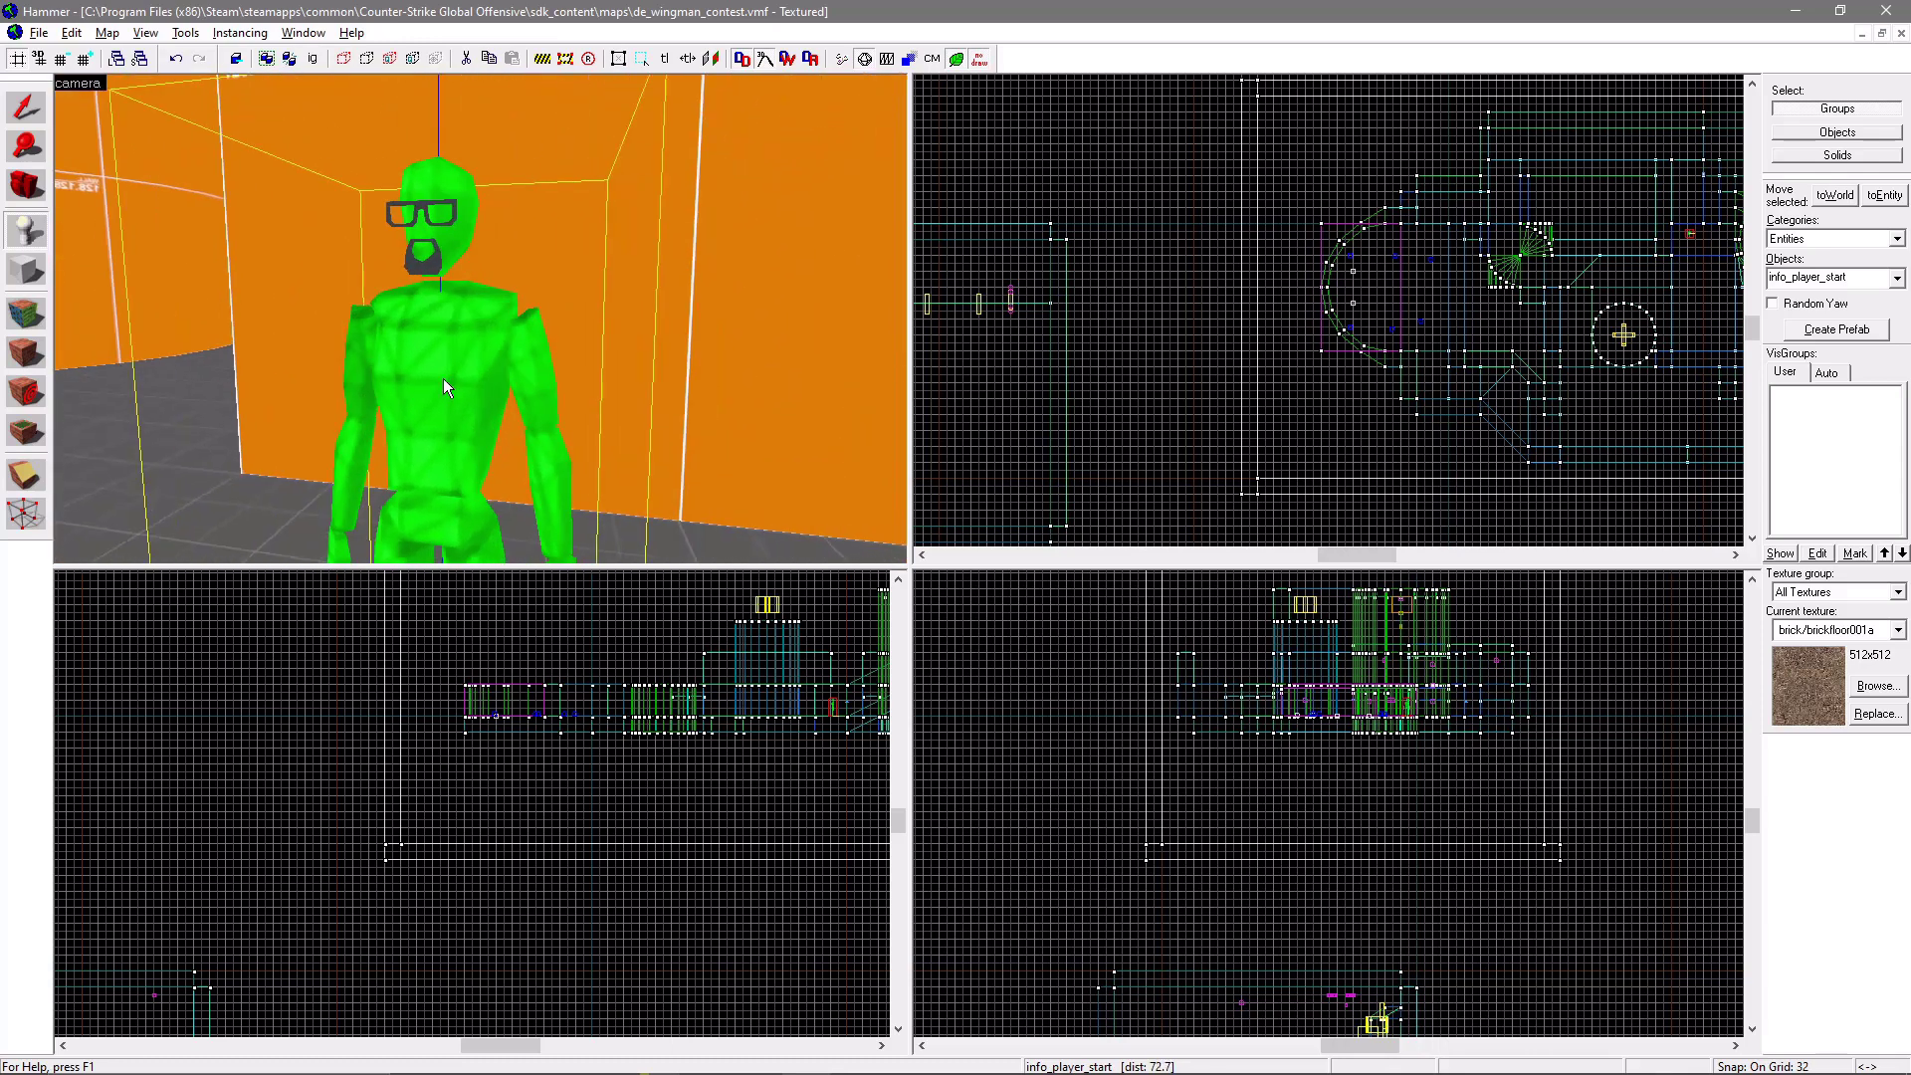
{"action": "key", "text": "Left"}
{"action": "key", "text": "Left"}
{"action": "key", "text": "d"}
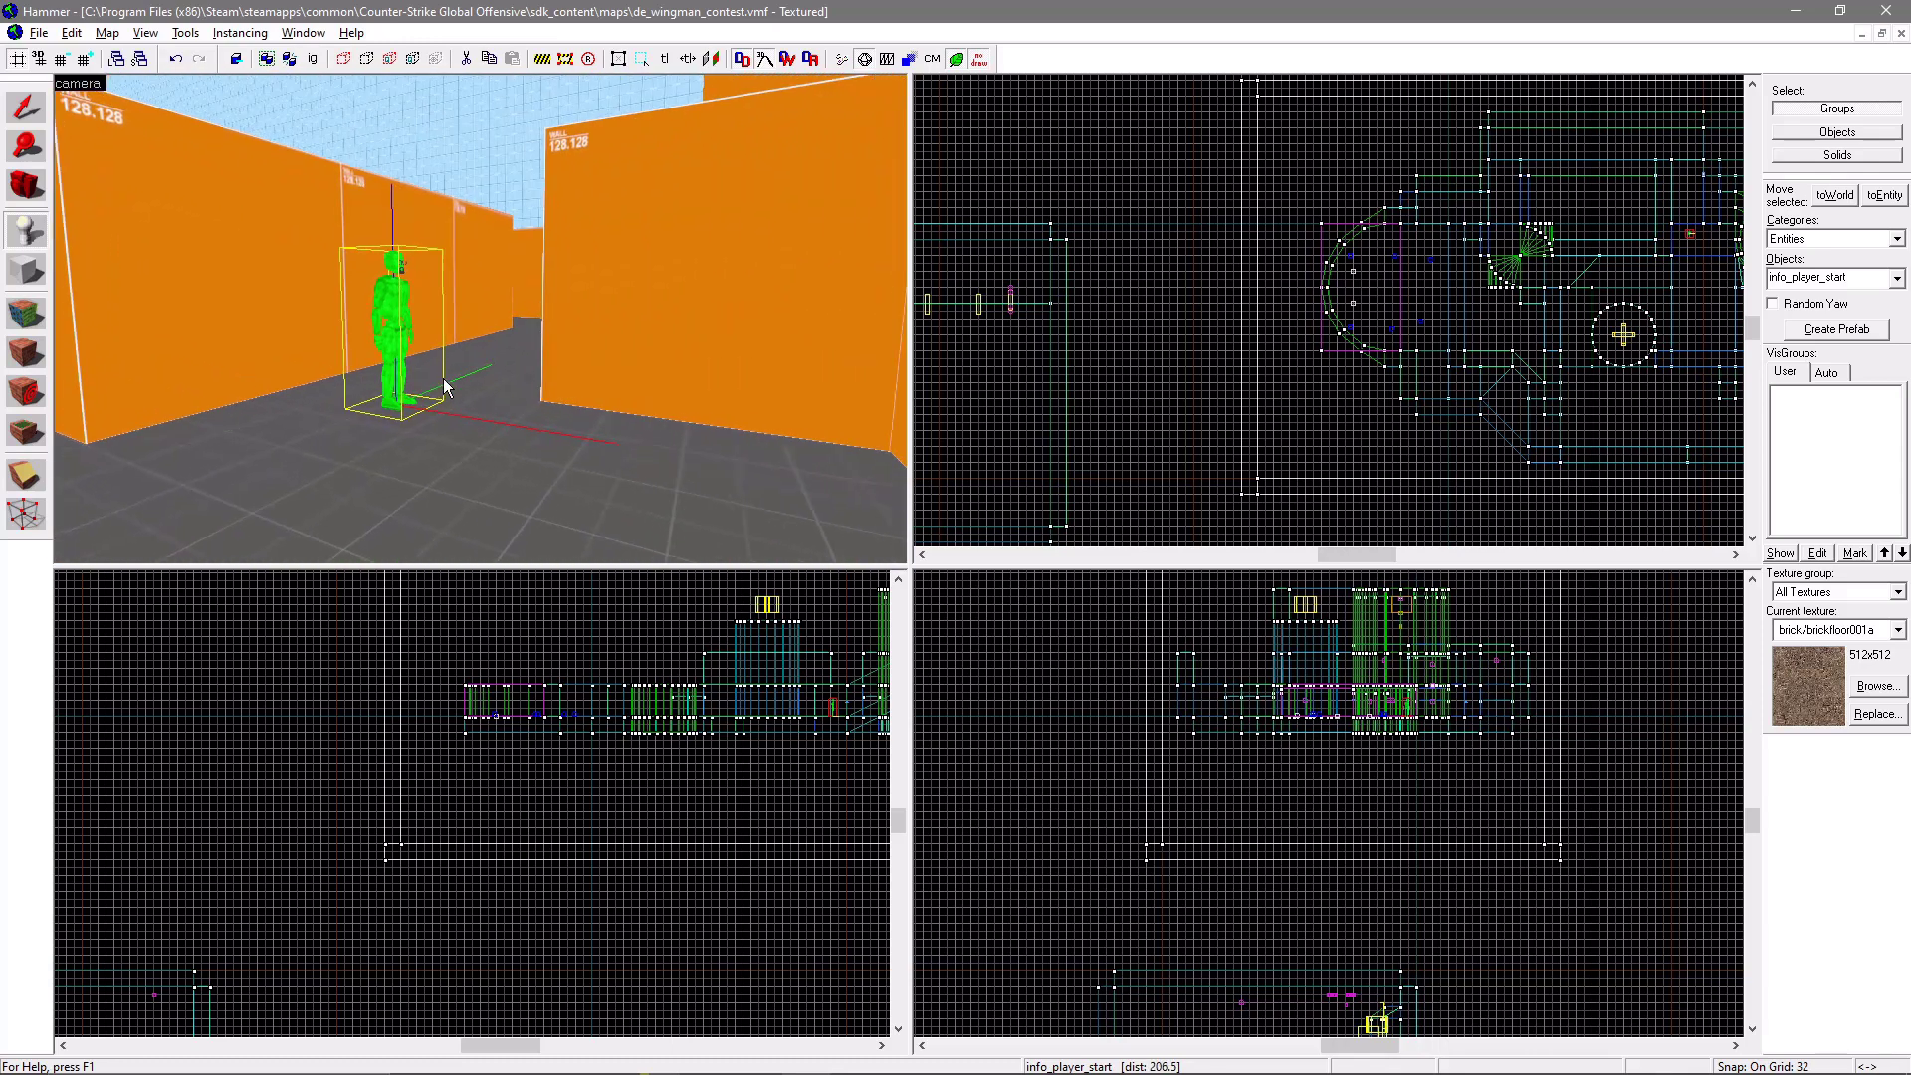
{"action": "key", "text": "w"}
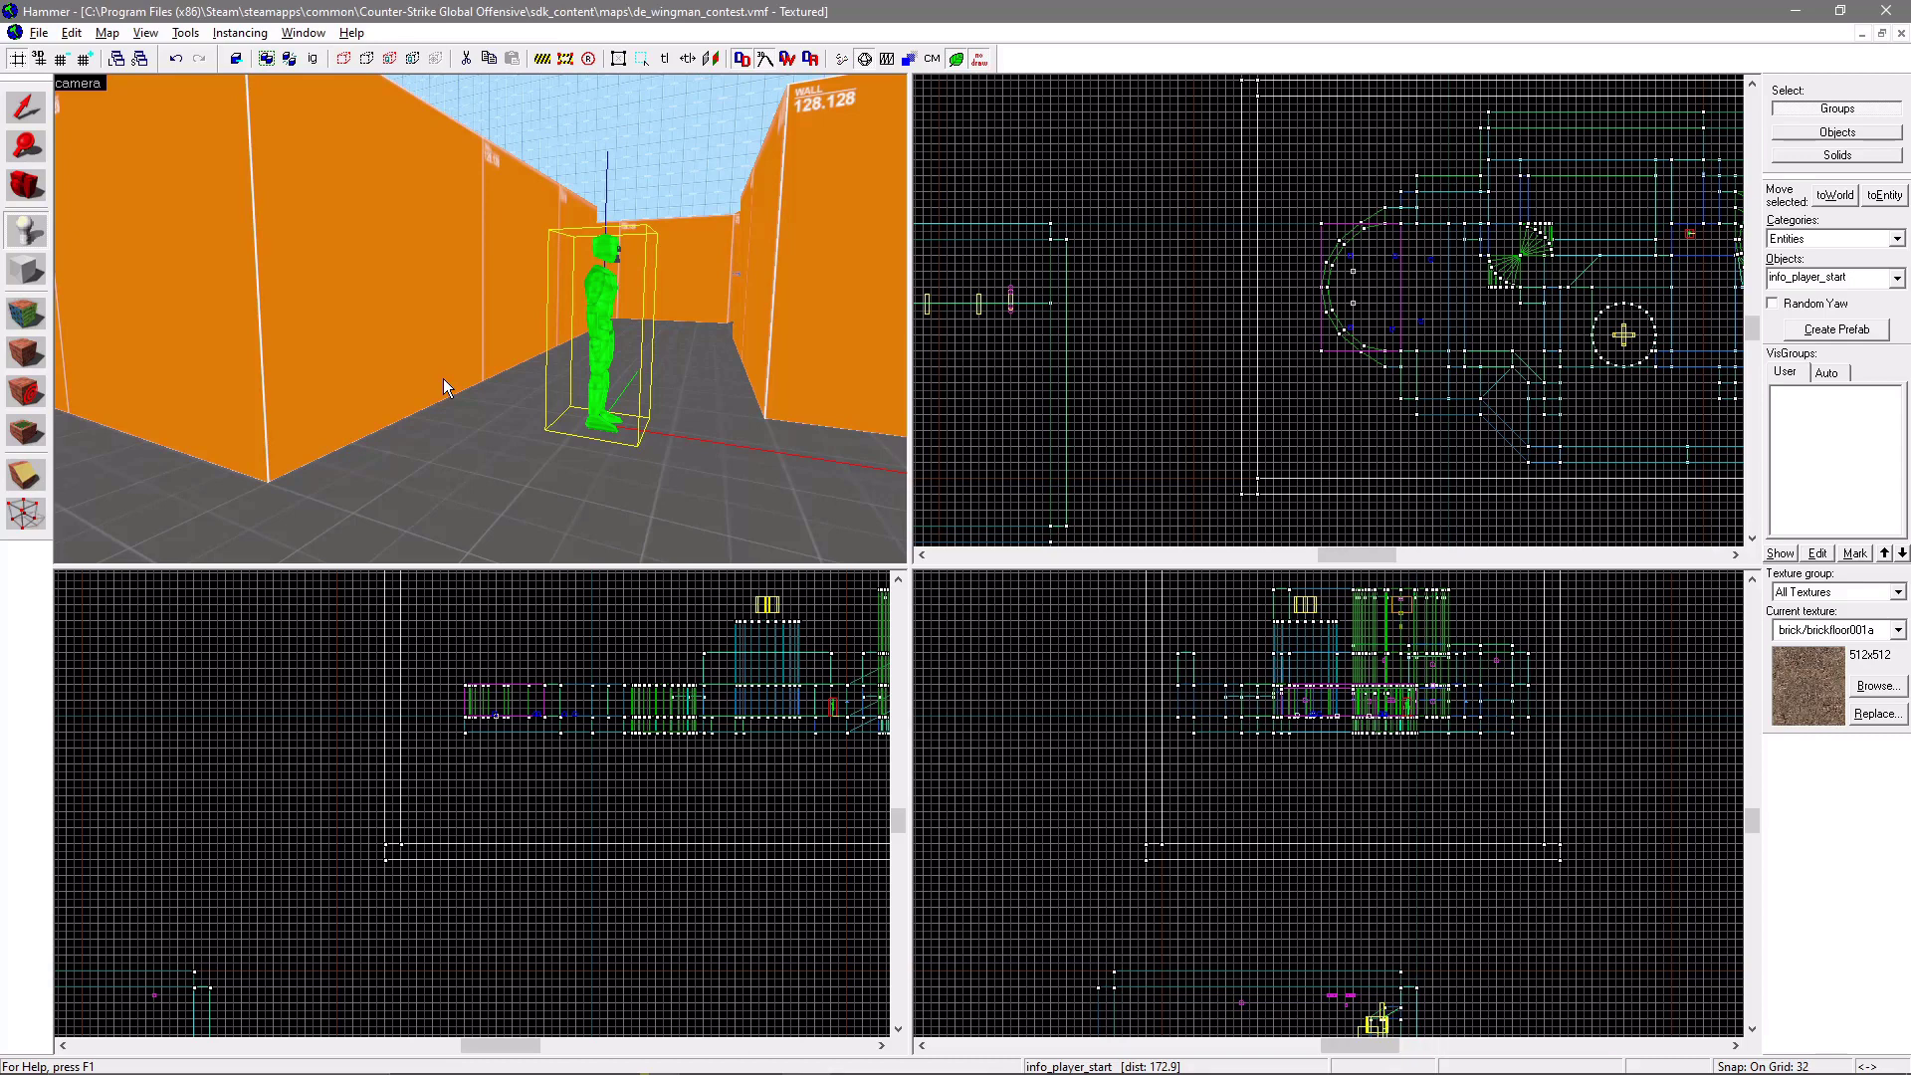
Delete the info_player_start entity from the floor between the orange walls
{"action": "key", "text": "Delete"}
{"action": "key", "text": "s"}
{"action": "key", "text": "Left"}
{"action": "key", "text": "w"}
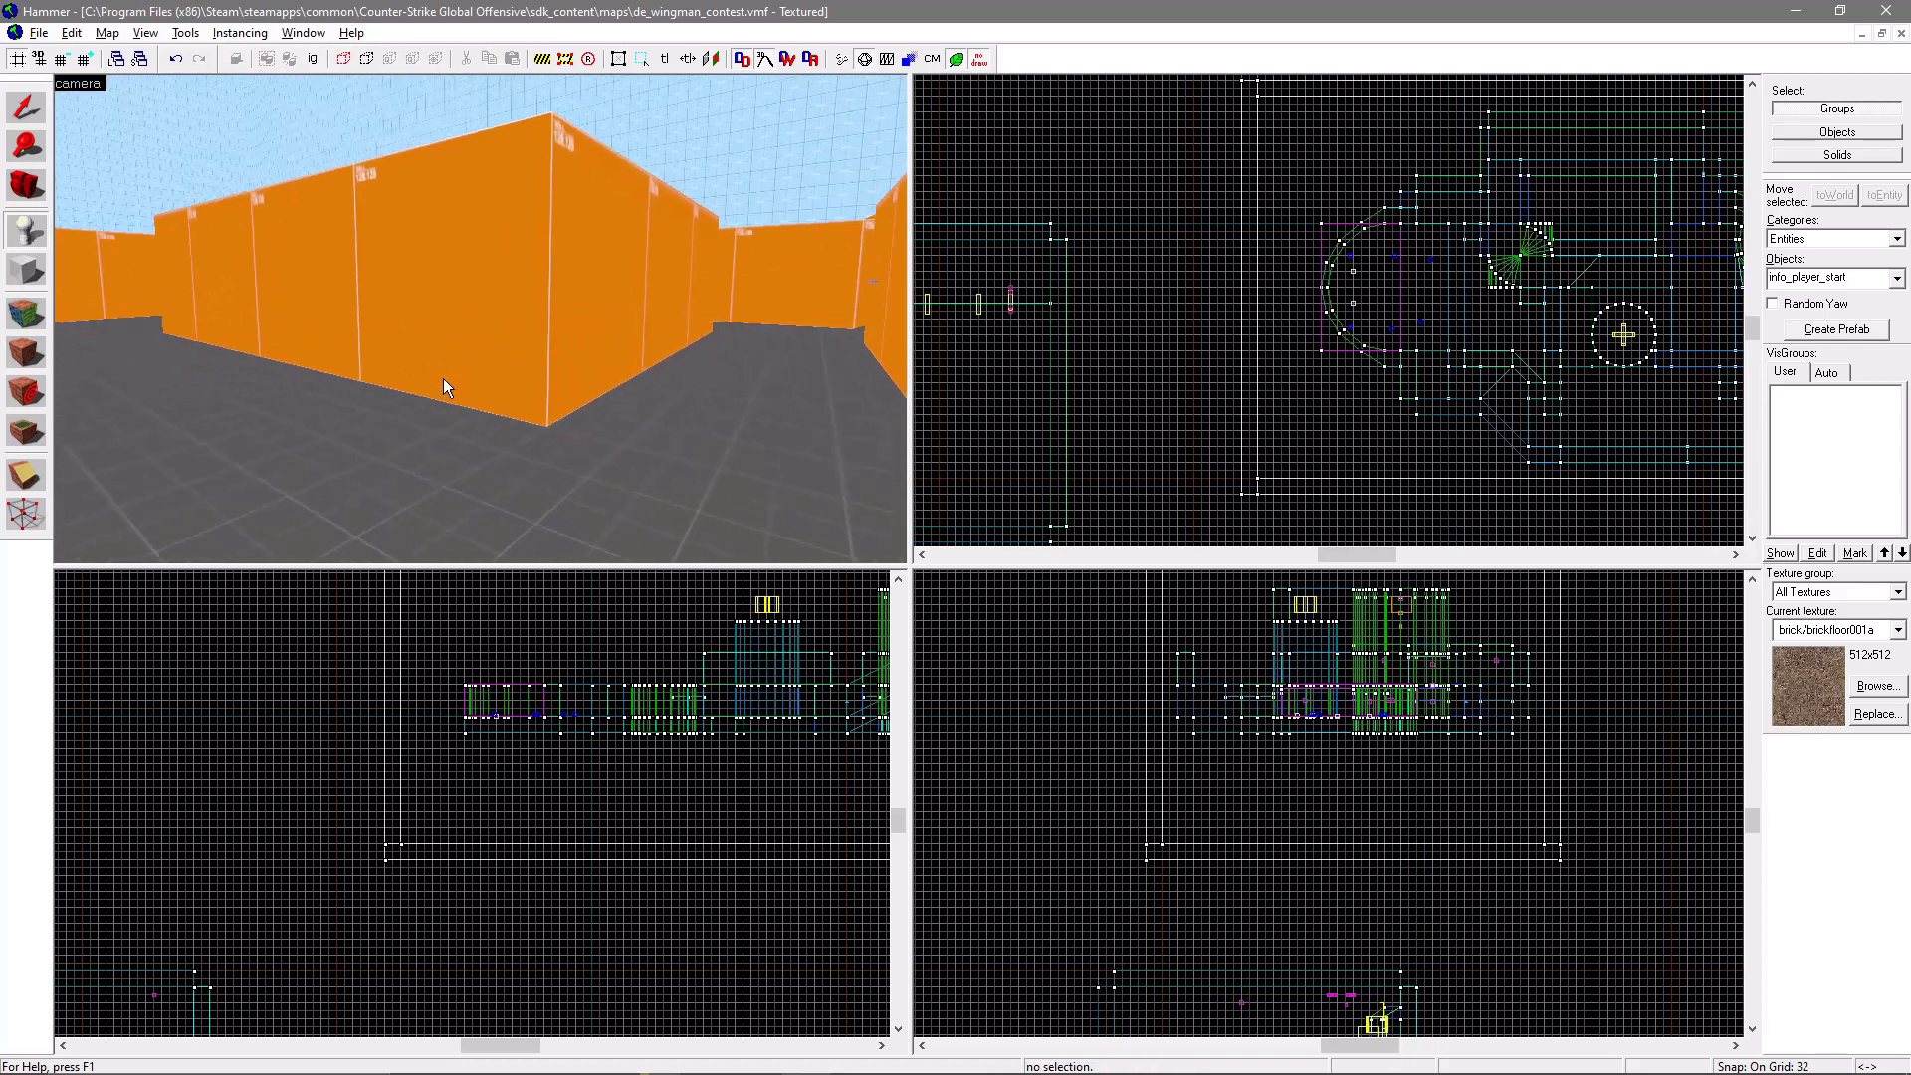
{"action": "key", "text": "Left"}
{"action": "key", "text": "w"}
{"action": "key", "text": "Down"}
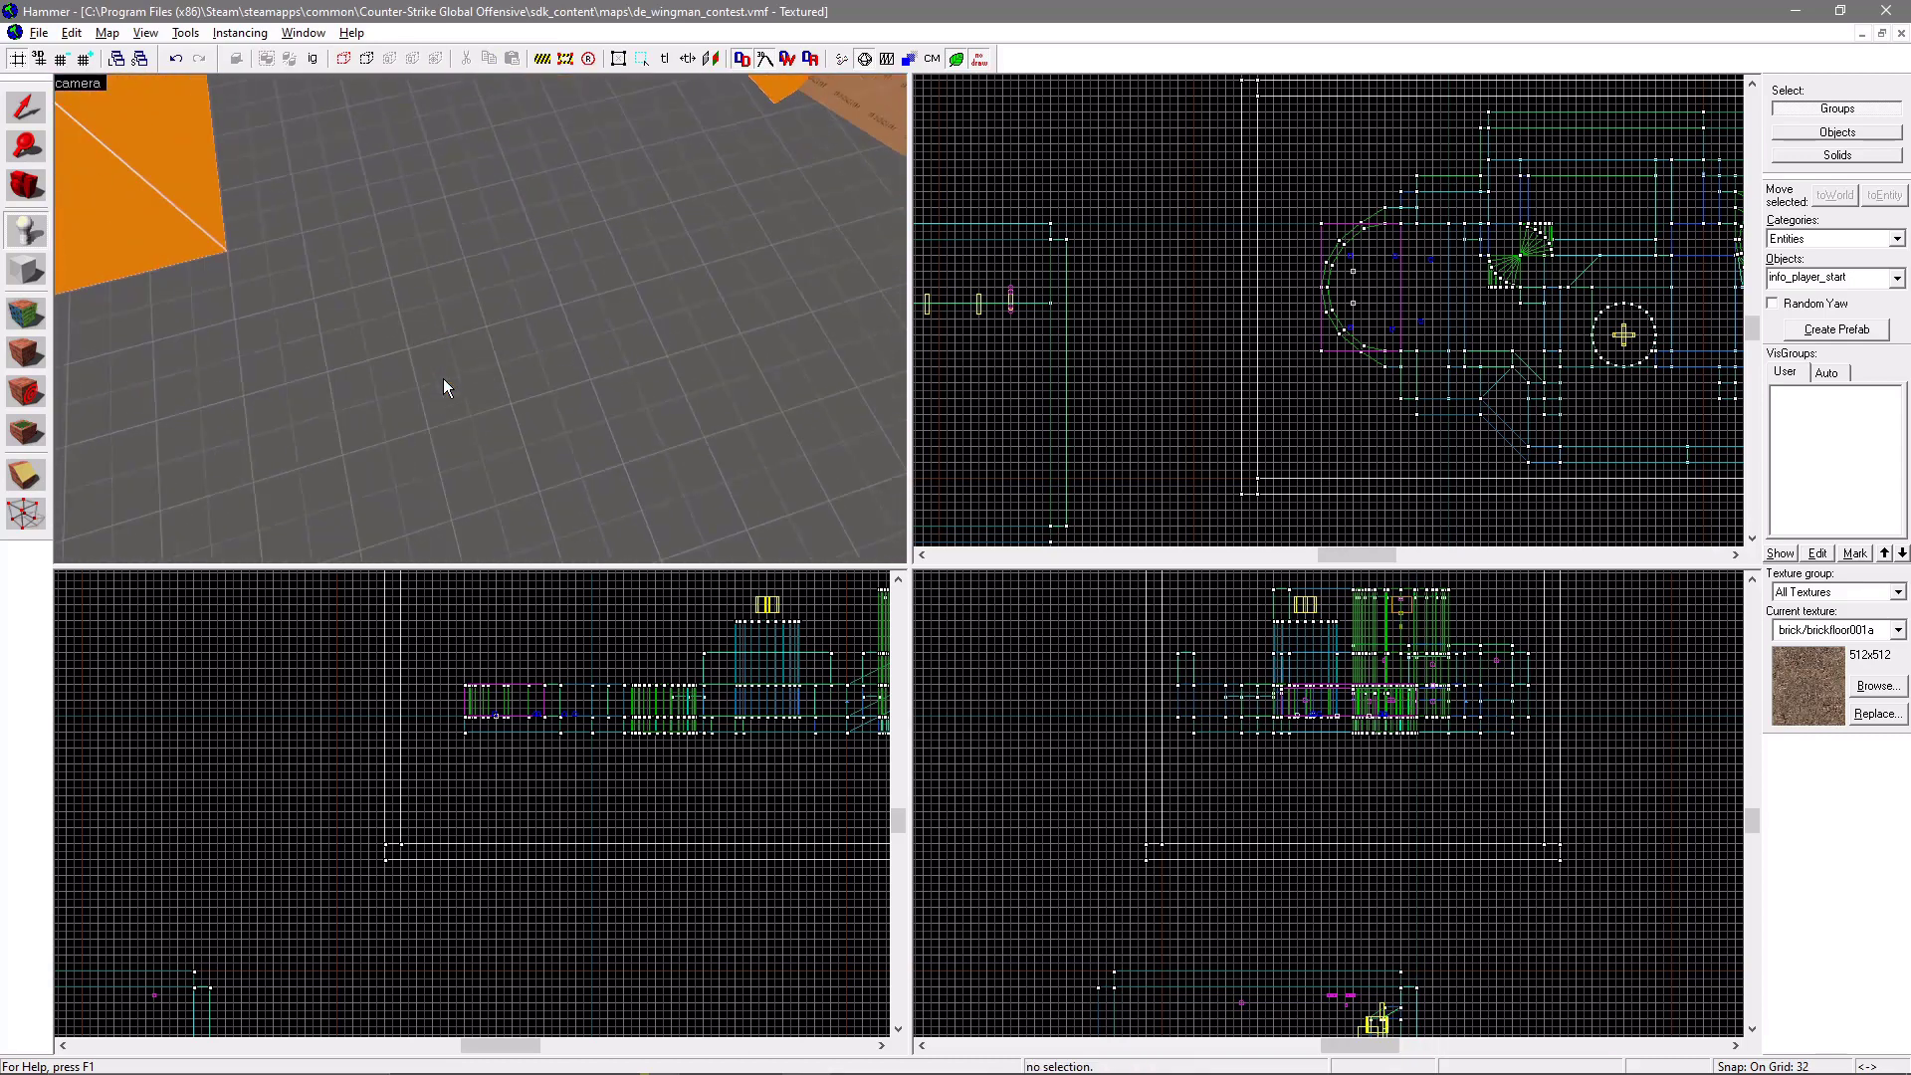
{"action": "key", "text": "s"}
{"action": "key", "text": "Up"}
{"action": "key", "text": "Right"}
{"action": "key", "text": "w"}
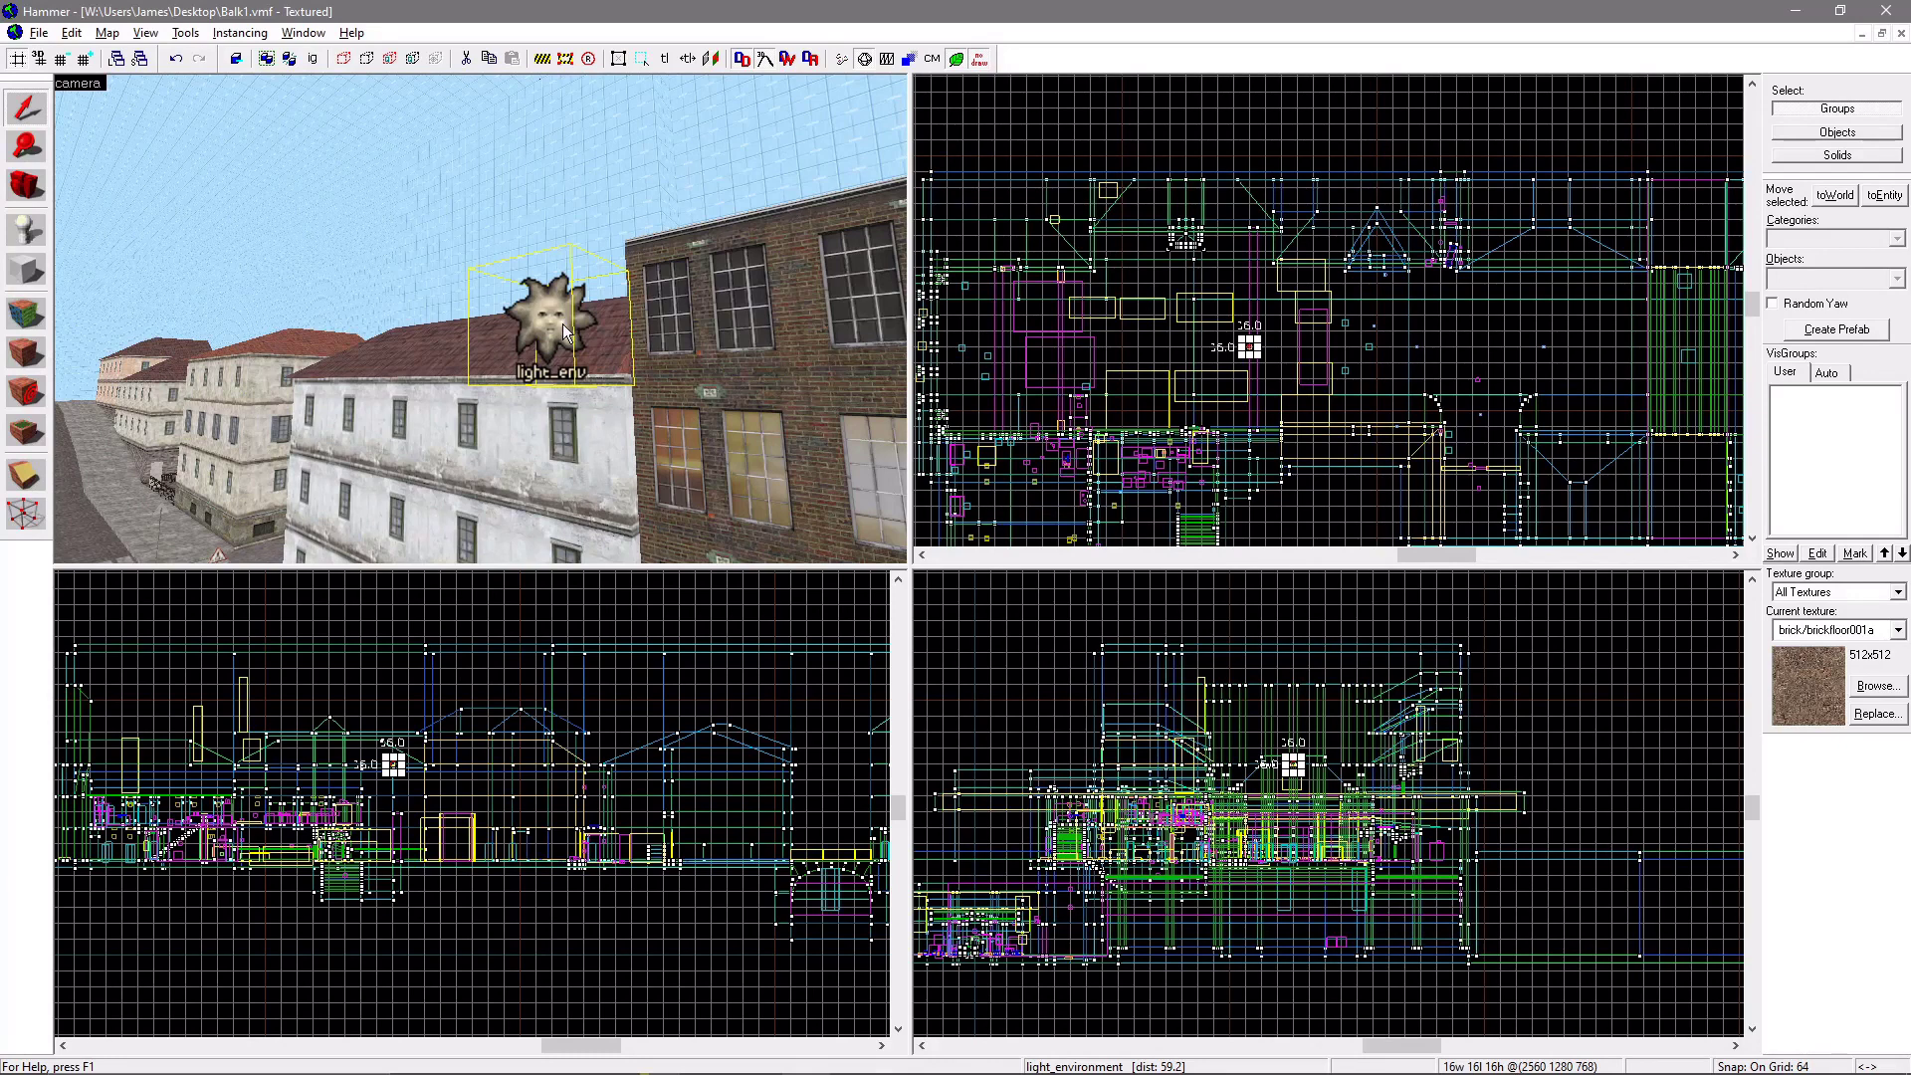
Examine the Brightness, Ambient and Pitch Yaw Roll properties of the light_environment entity above the street
{"action": "double_click", "coordinate": [600, 297]}
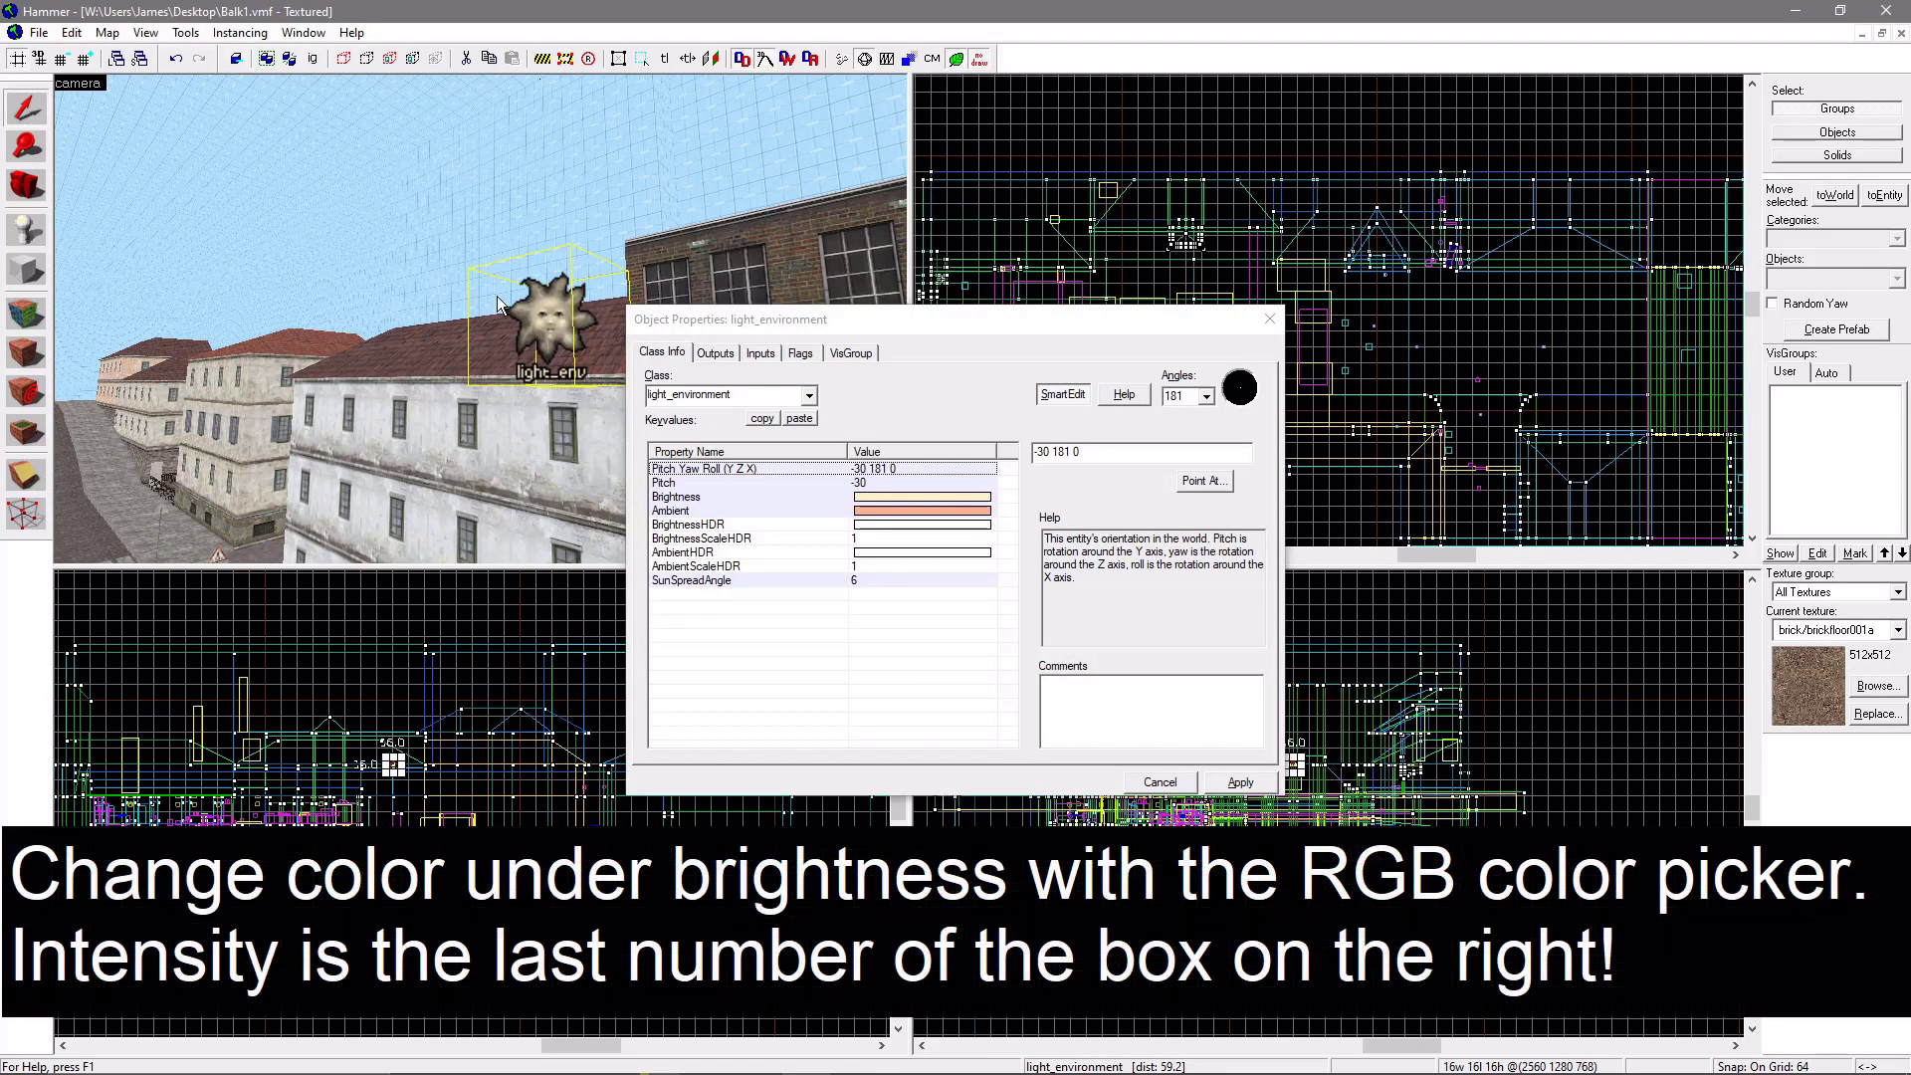
{"action": "left_click", "coordinate": [990, 497]}
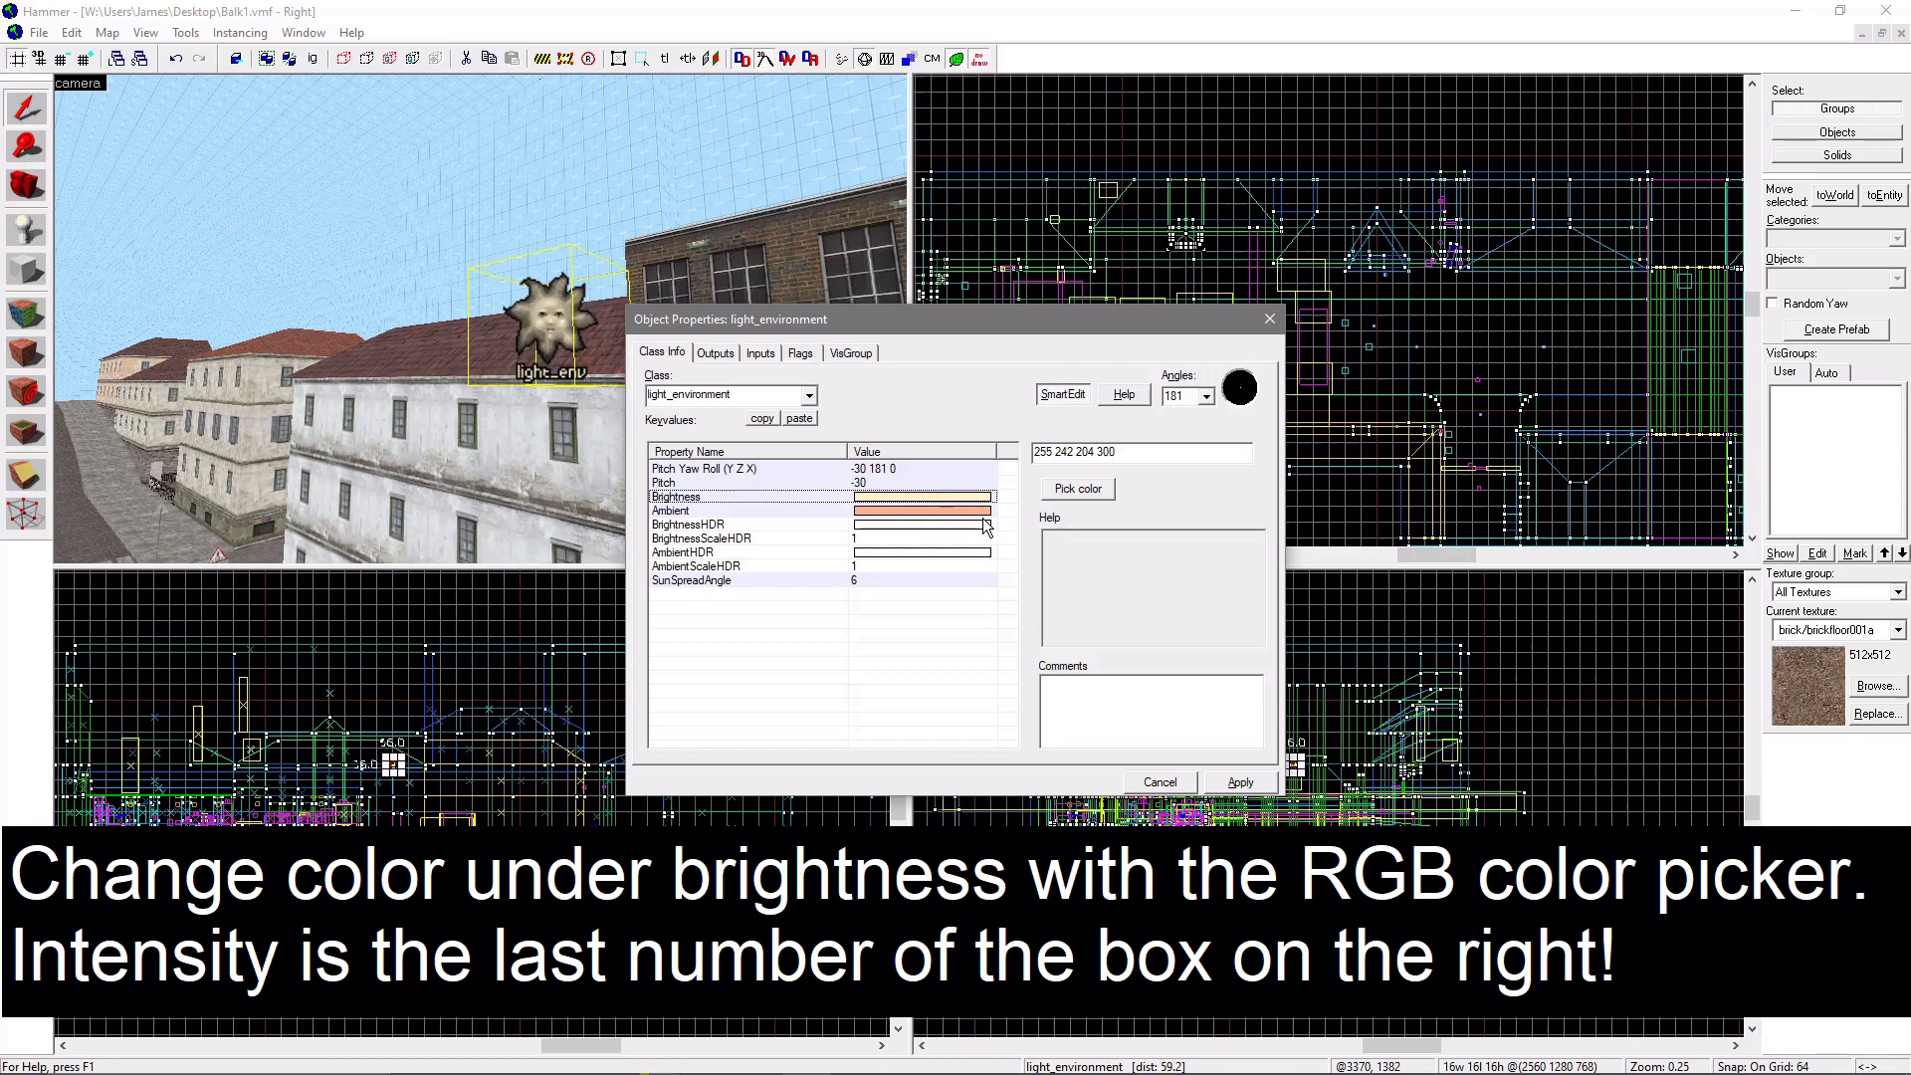
{"action": "left_click", "coordinate": [926, 511]}
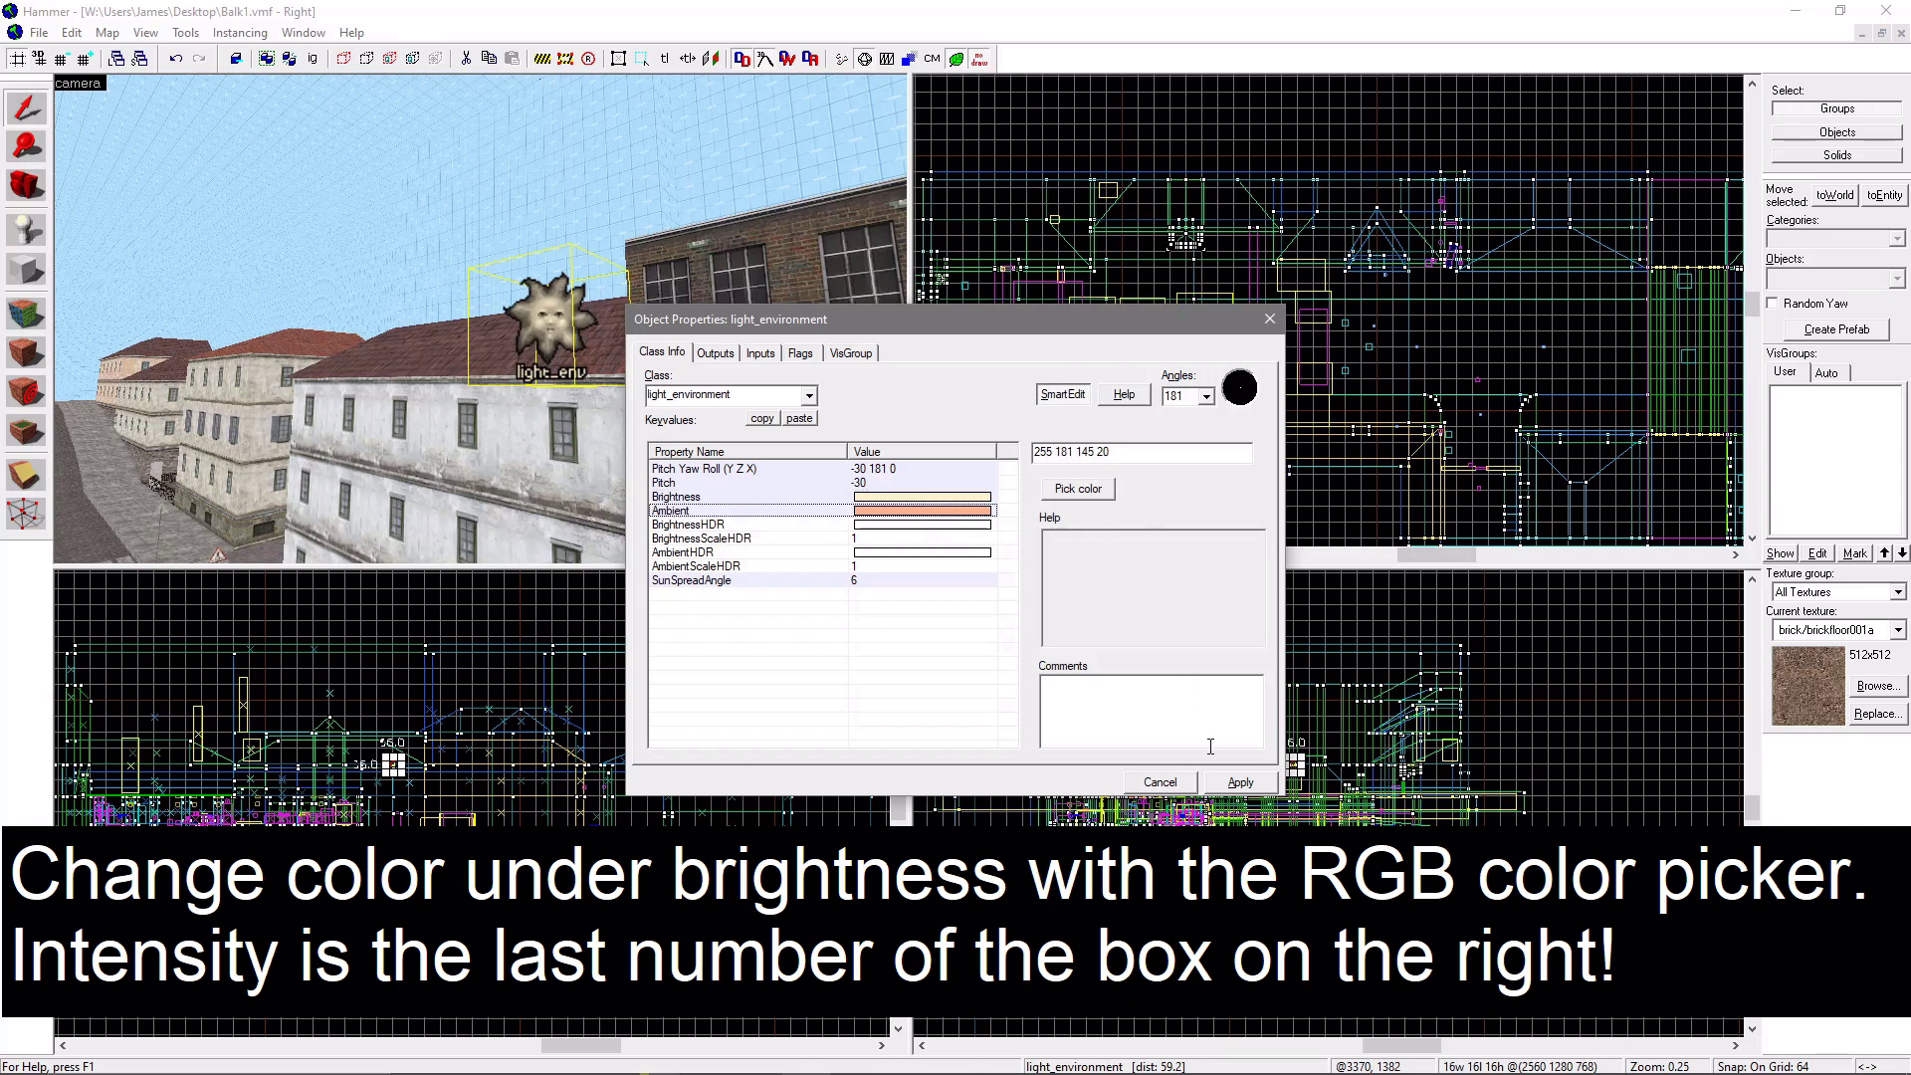
{"action": "left_click", "coordinate": [872, 469]}
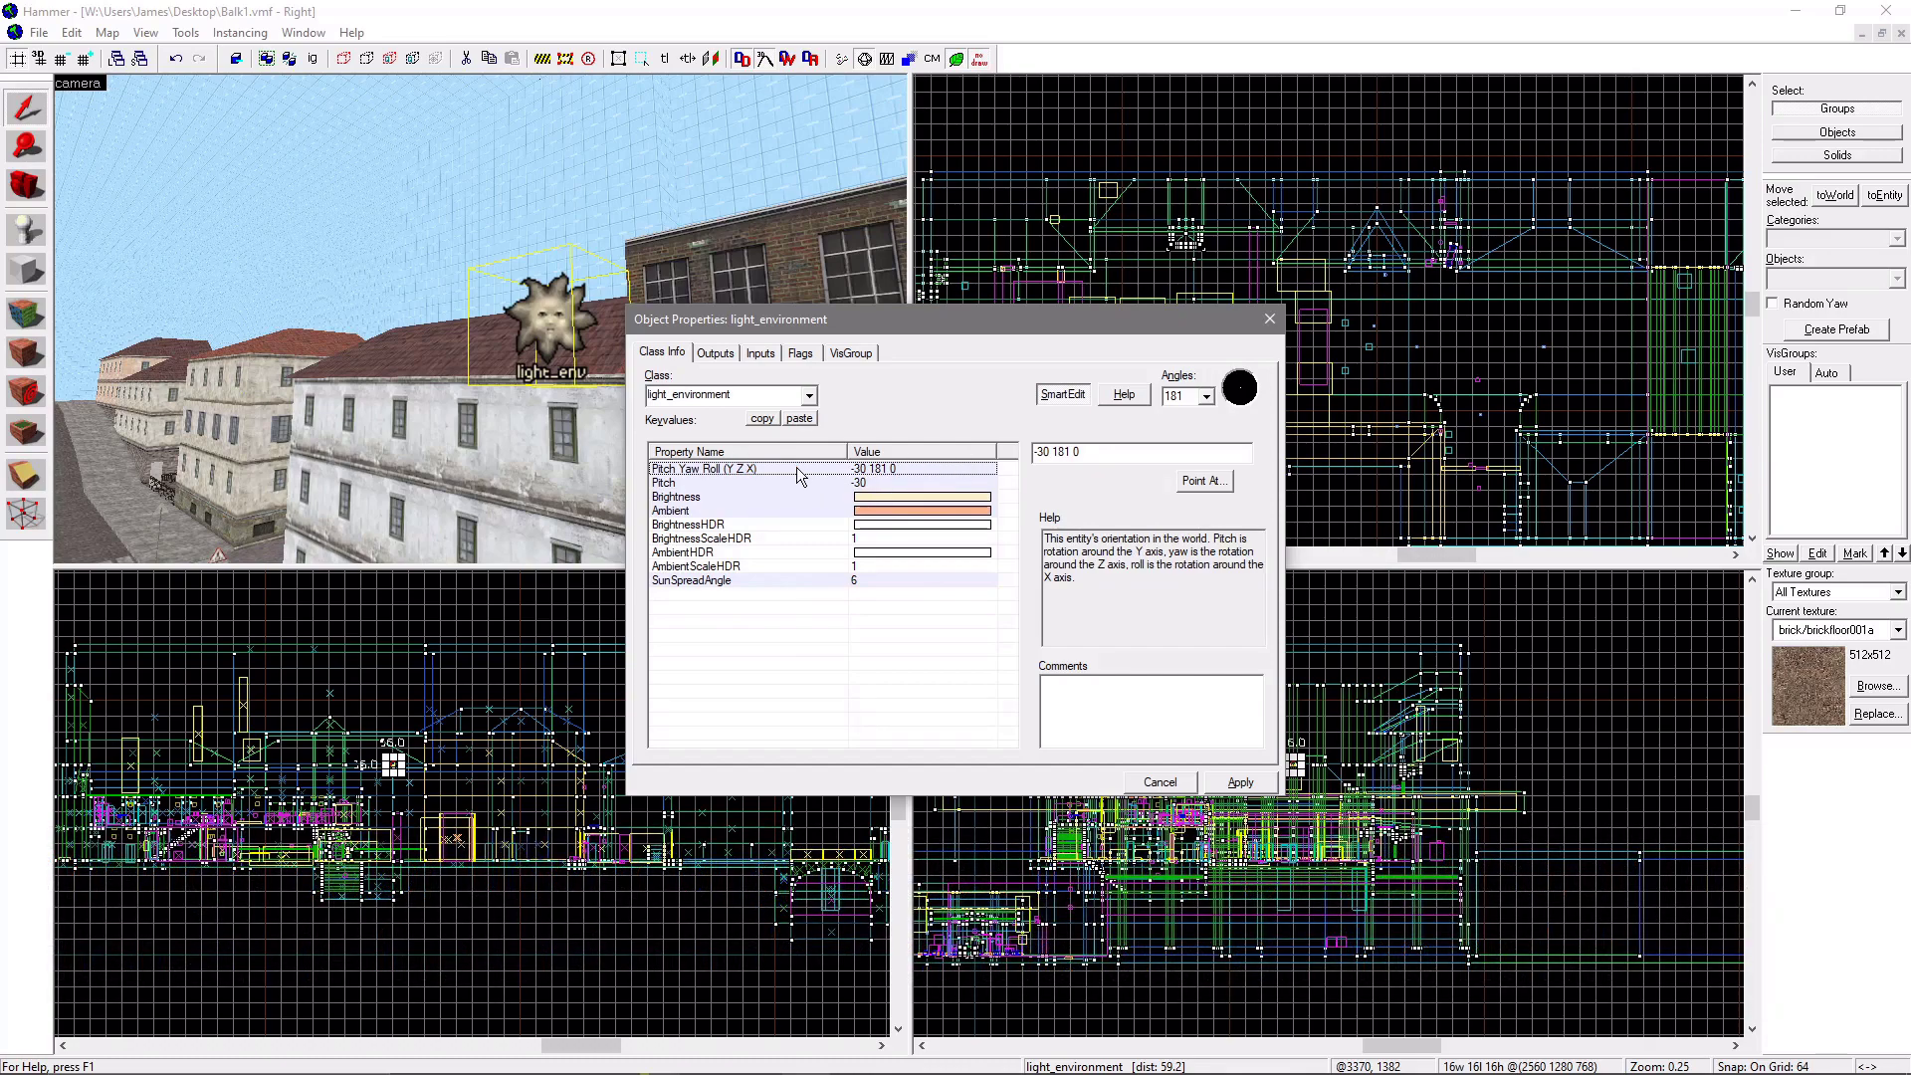
{"action": "key", "text": "d"}
{"action": "key", "text": "Left"}
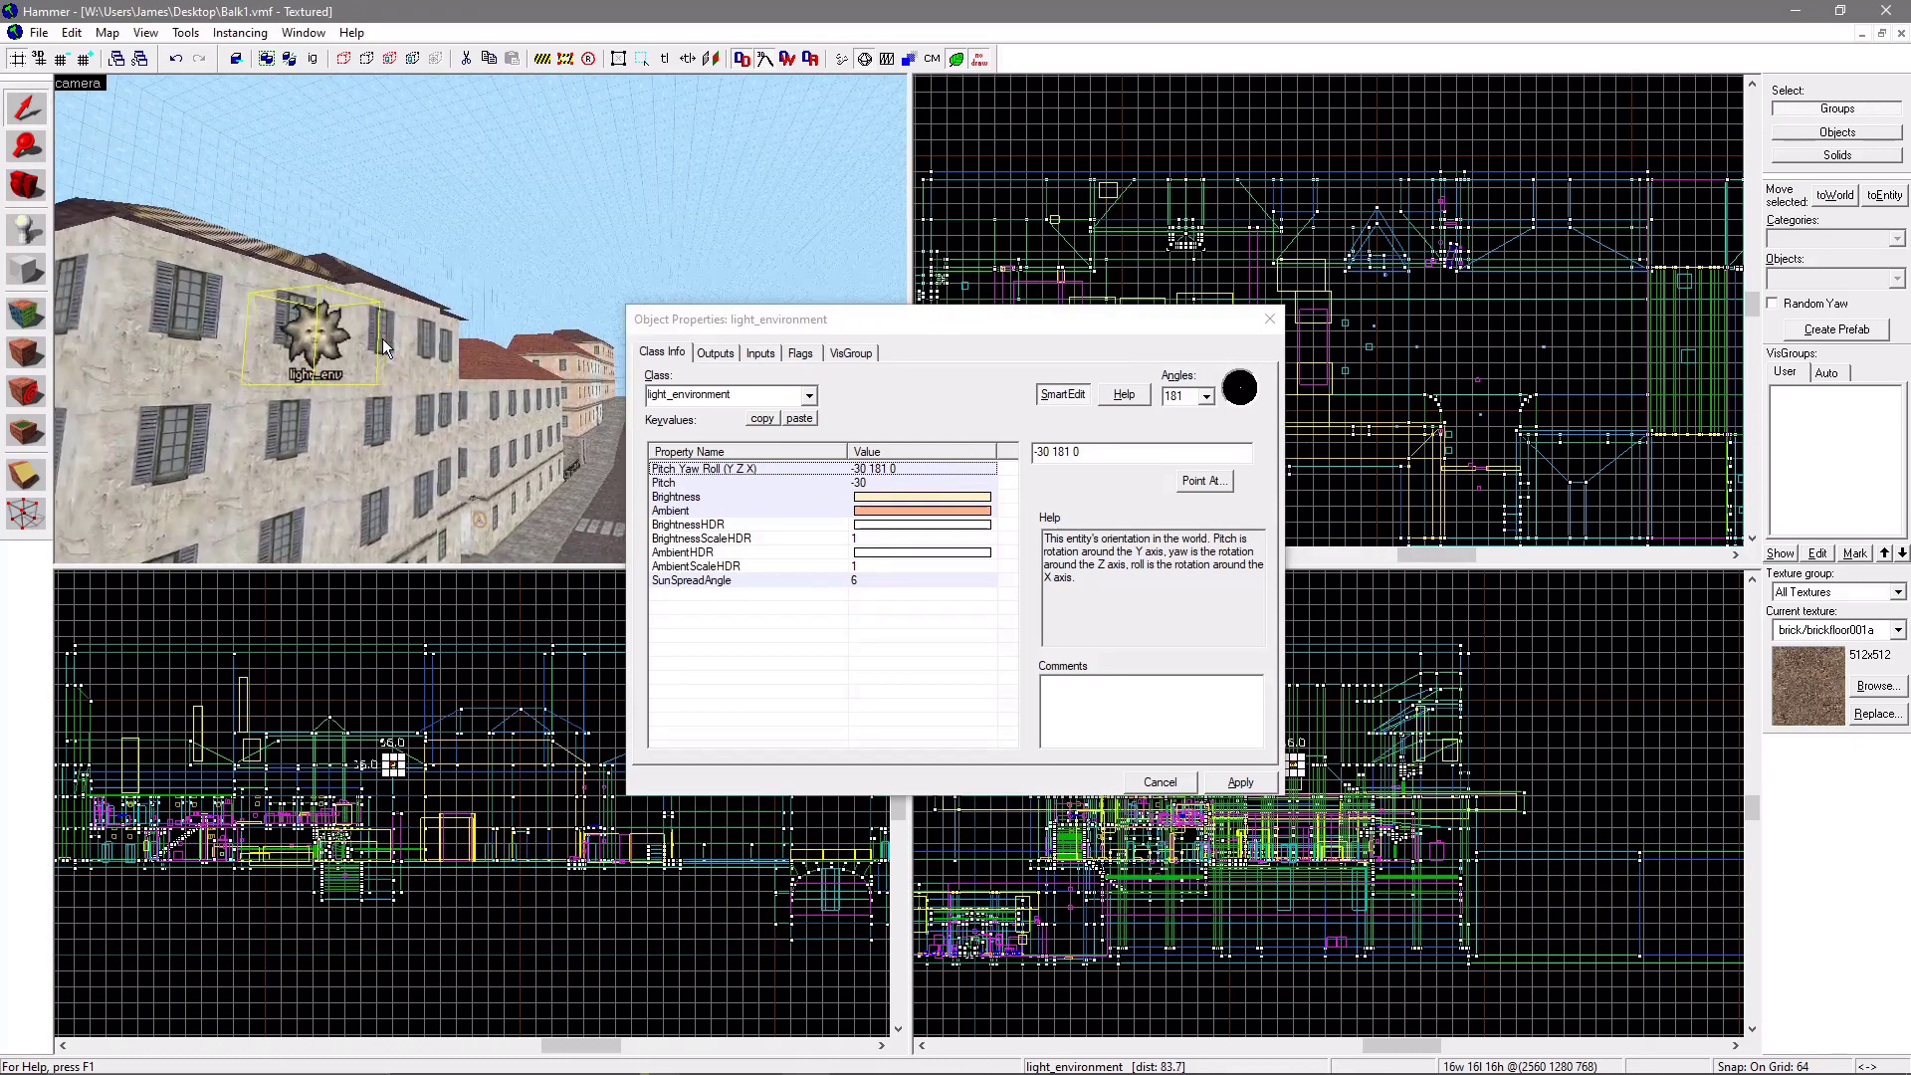
{"action": "key", "text": "Right"}
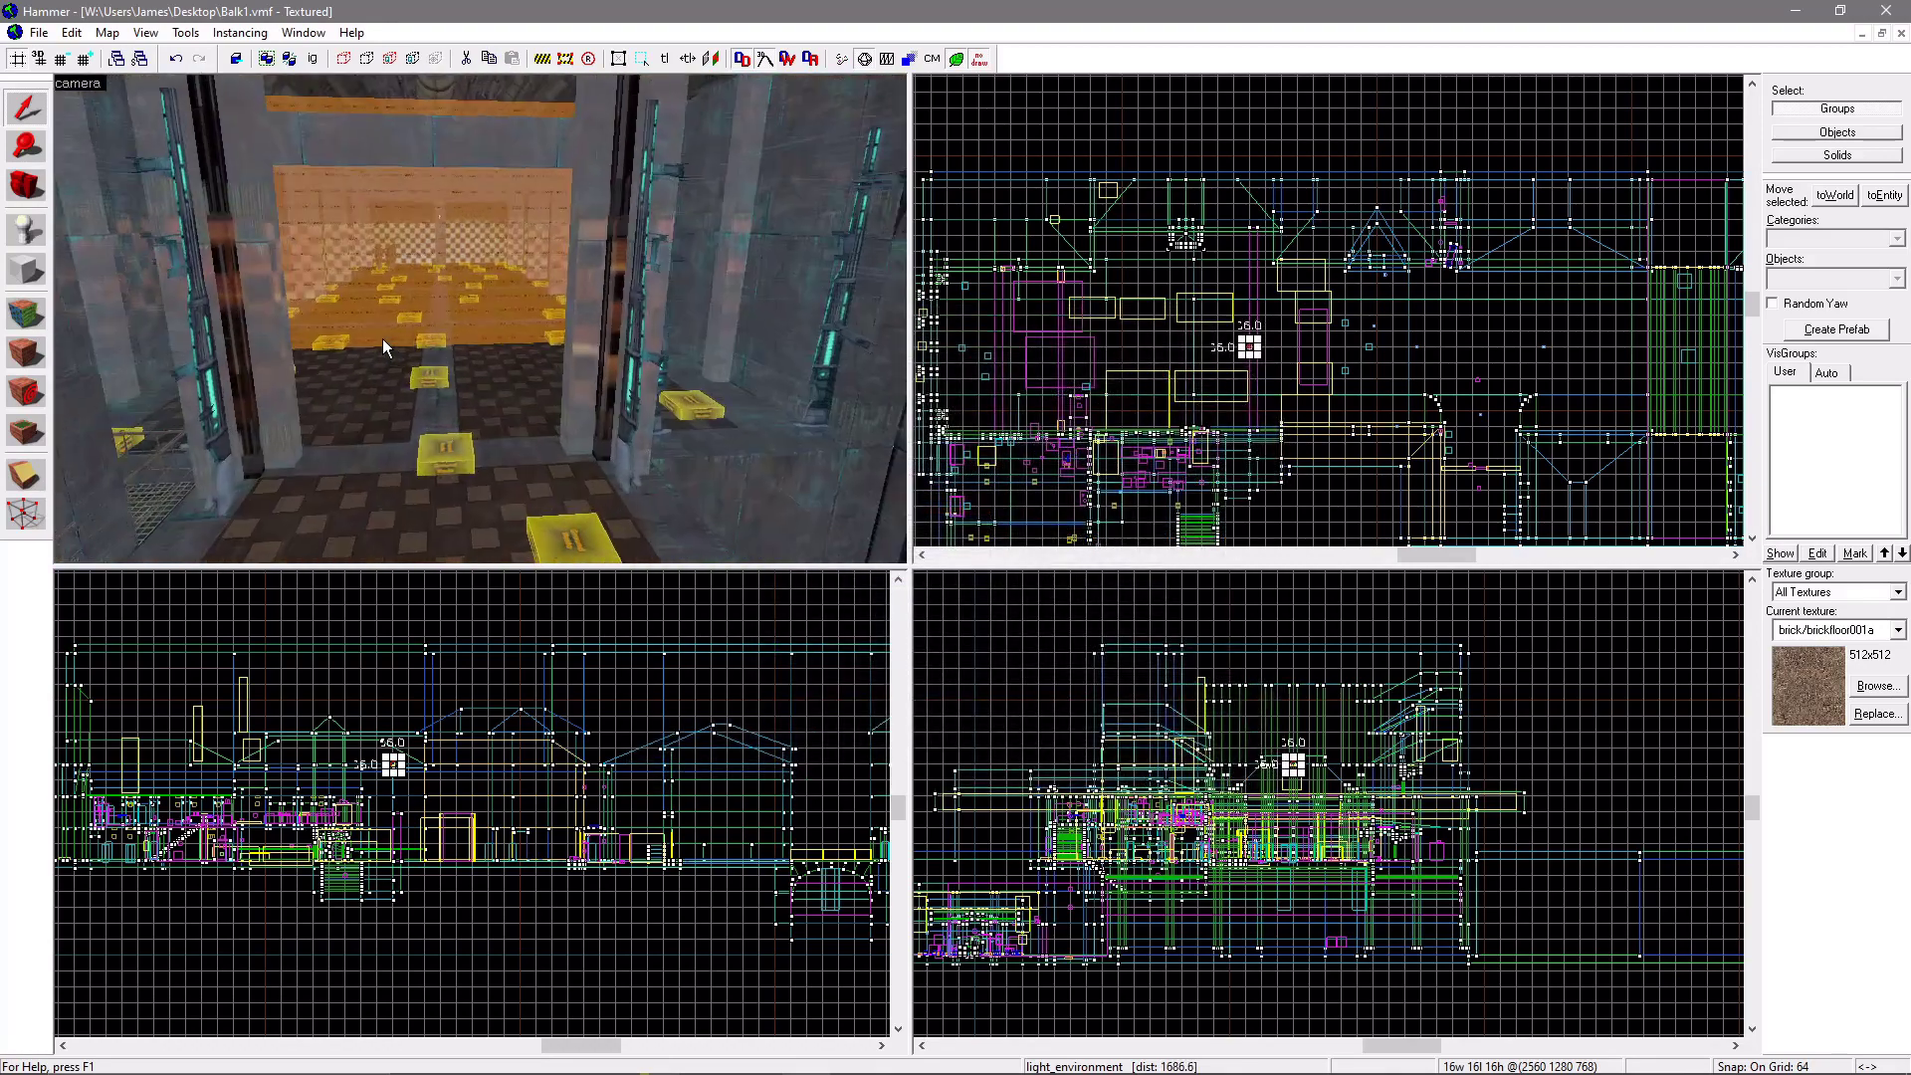
Inspect the entity properties of the light bulb entity inside the metal-walled room
{"action": "key", "text": "w"}
{"action": "key", "text": "w"}
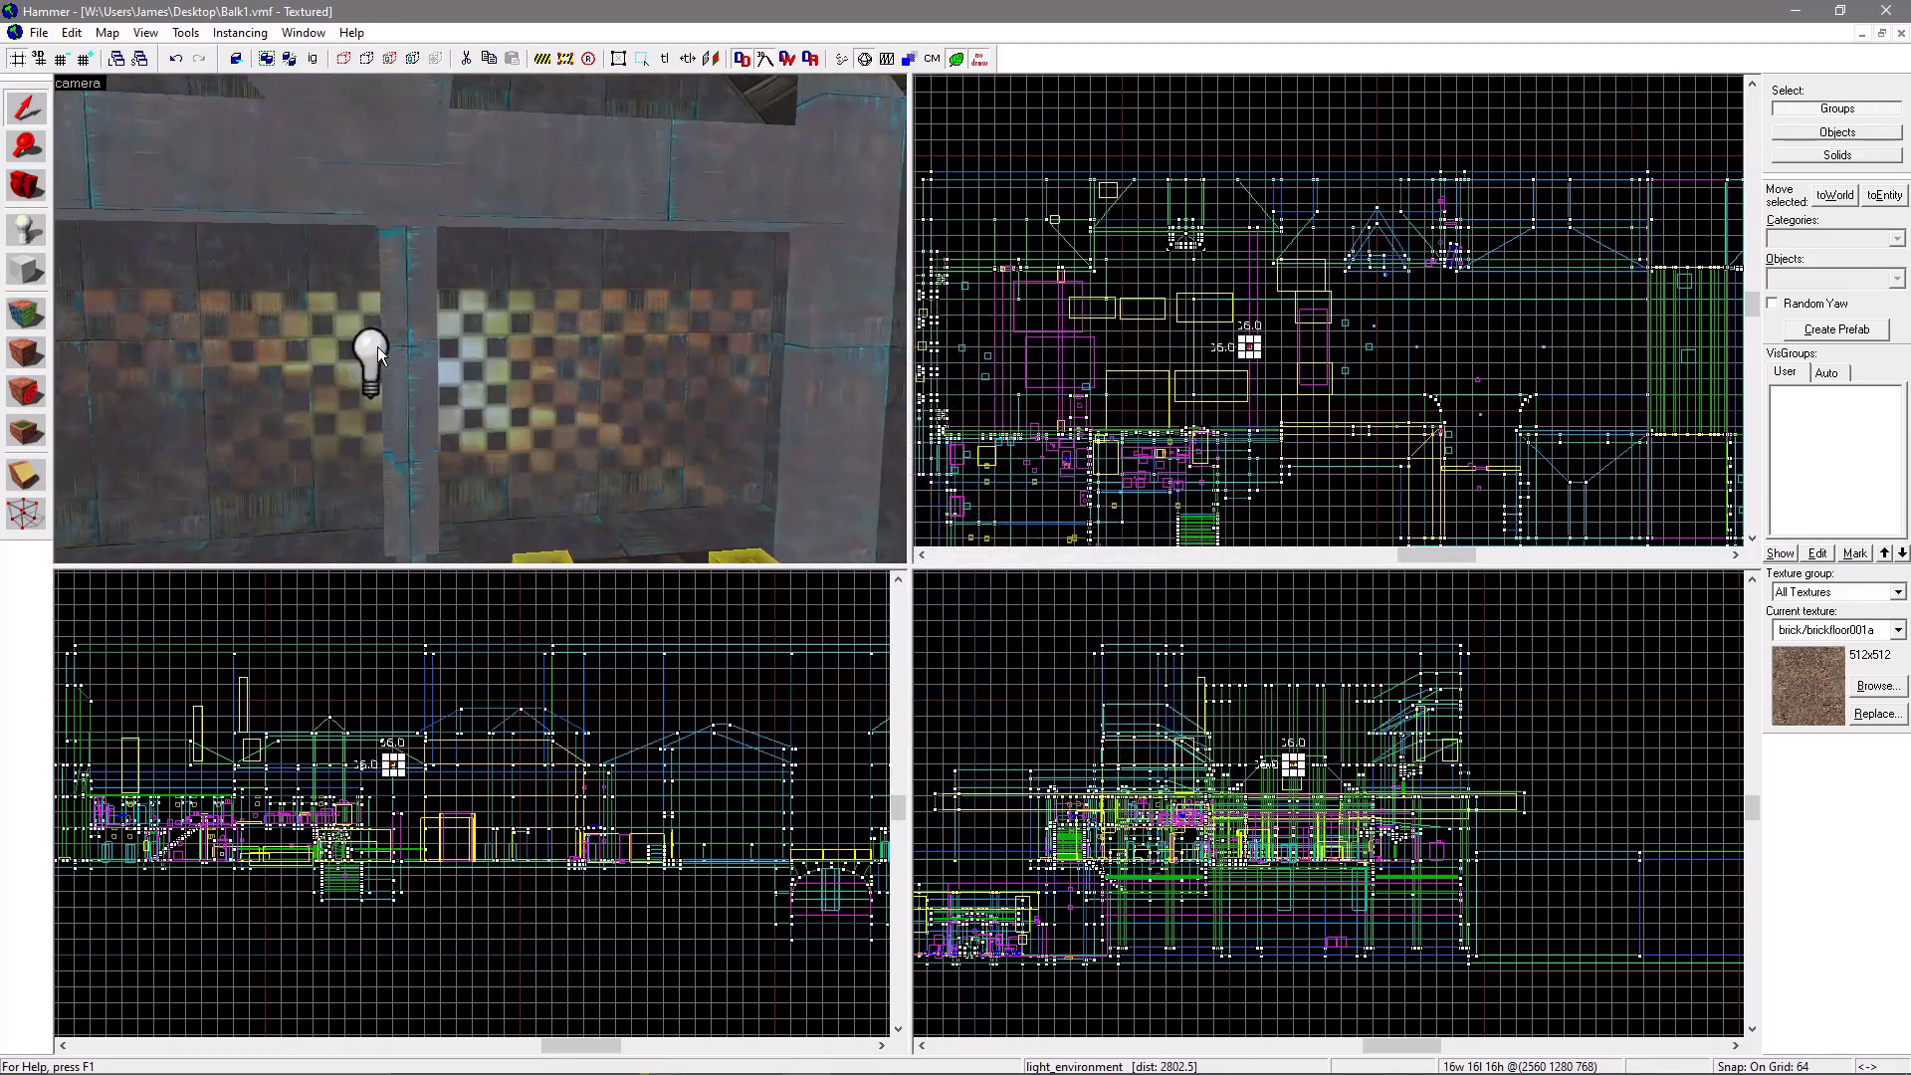
{"action": "double_click", "coordinate": [378, 348]}
{"action": "left_click", "coordinate": [930, 483]}
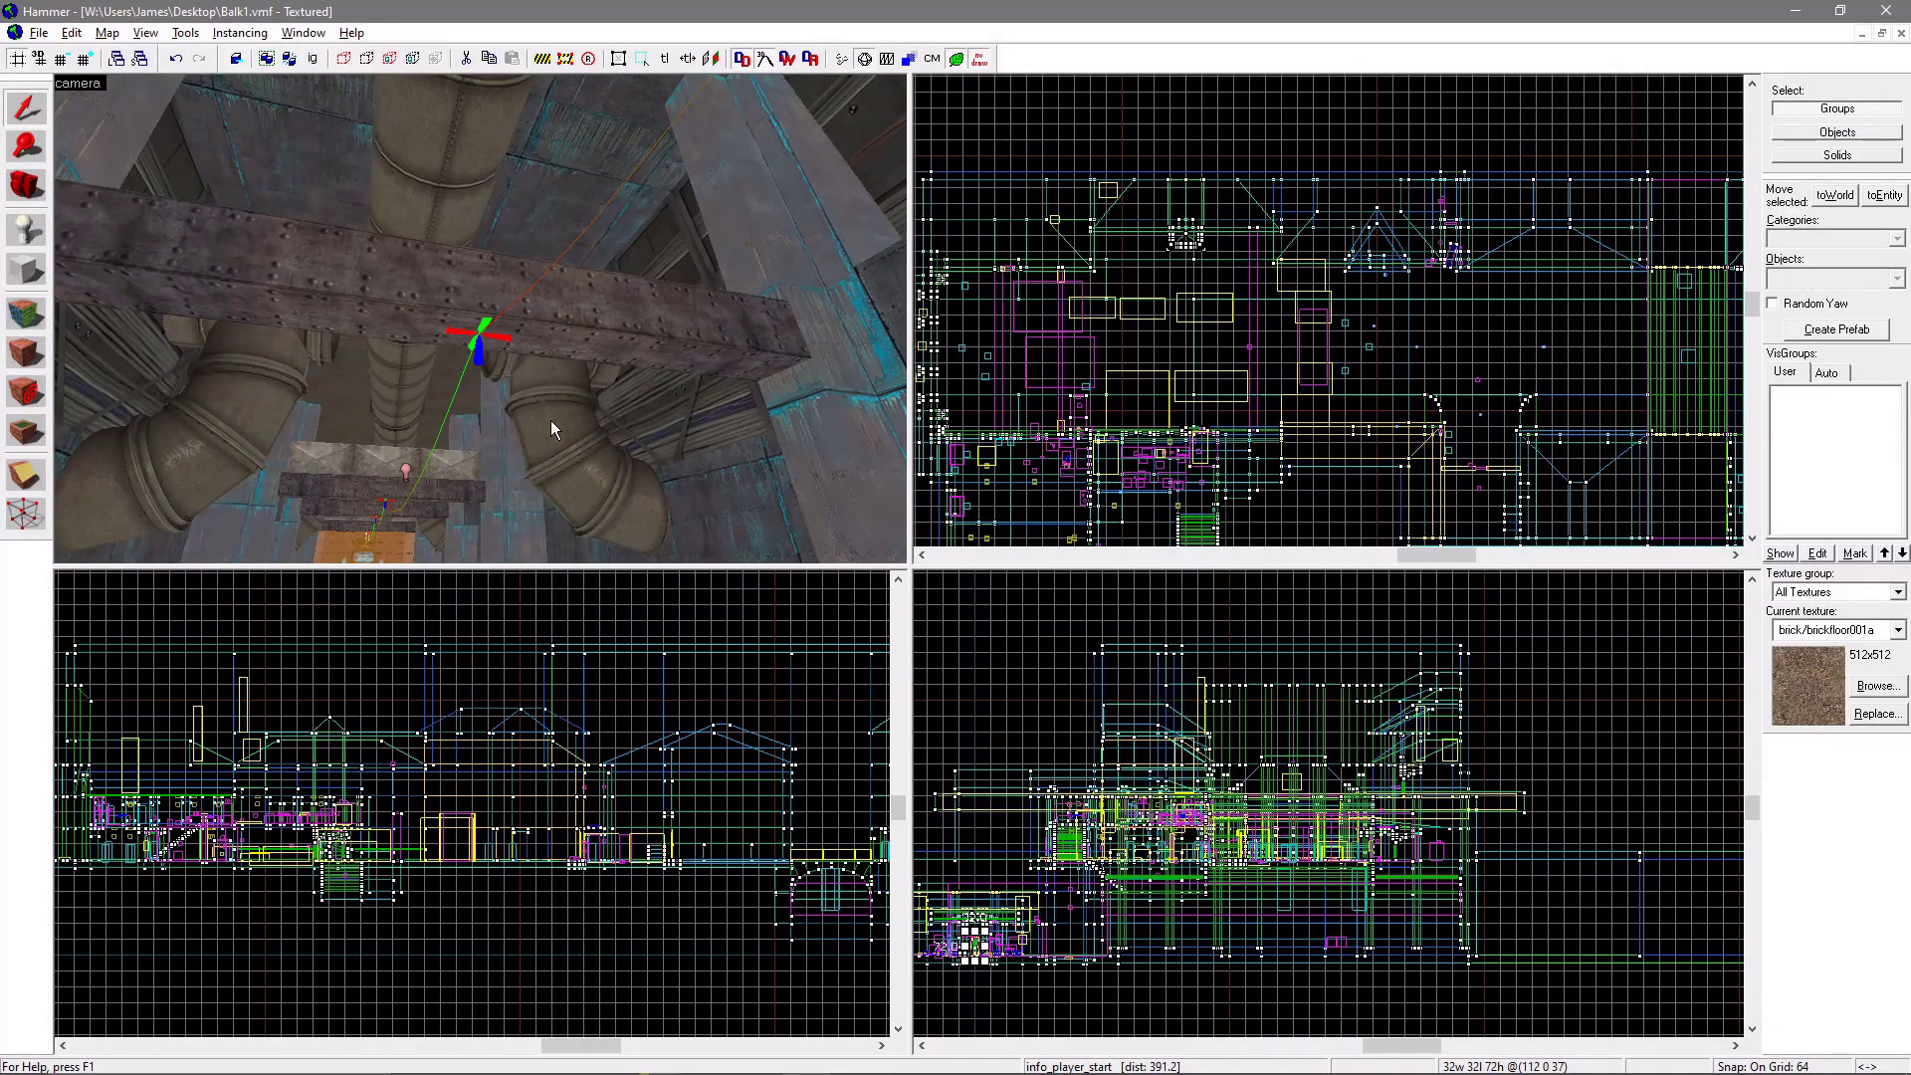
Examine the World Model property of the prop_static ceiling pipe in the corridor, then close its properties
{"action": "key", "text": "alt+Return"}
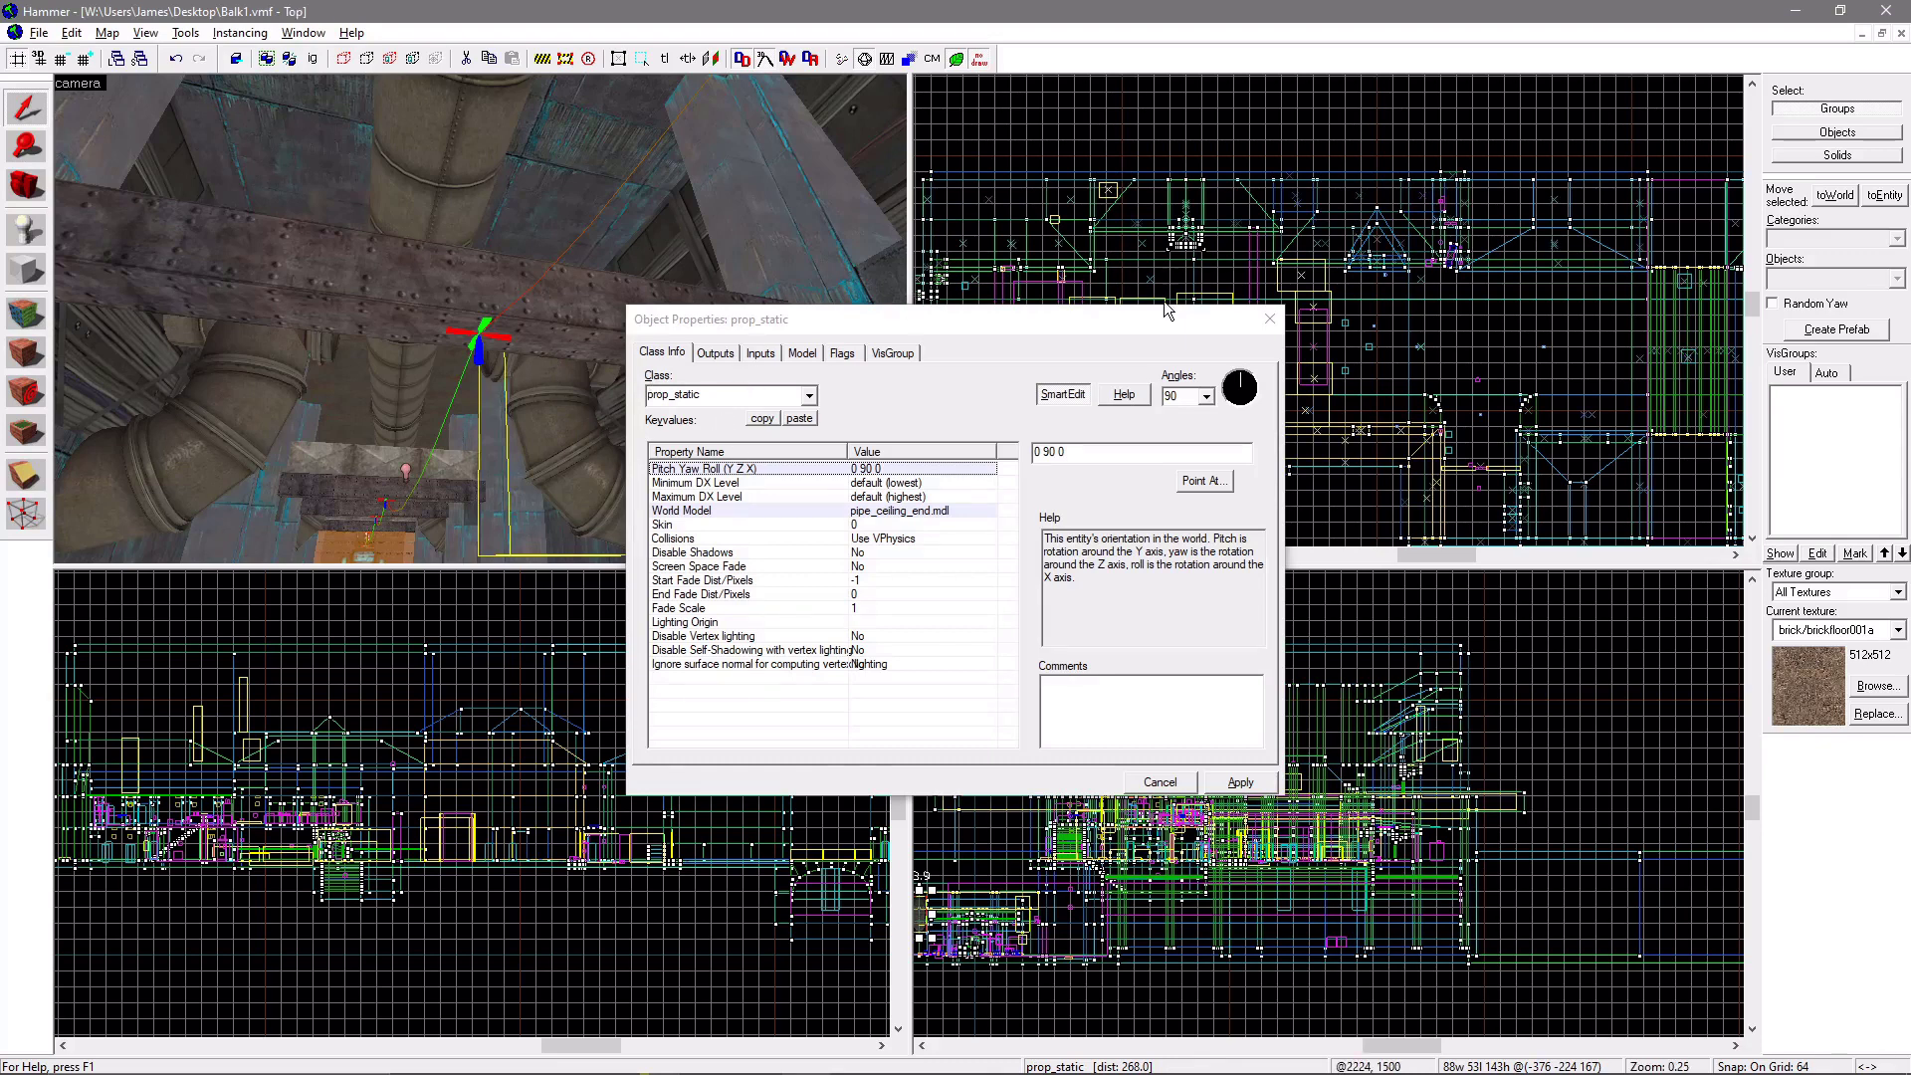
{"action": "key", "text": "z"}
{"action": "key", "text": "z"}
{"action": "key", "text": "ctrl+s"}
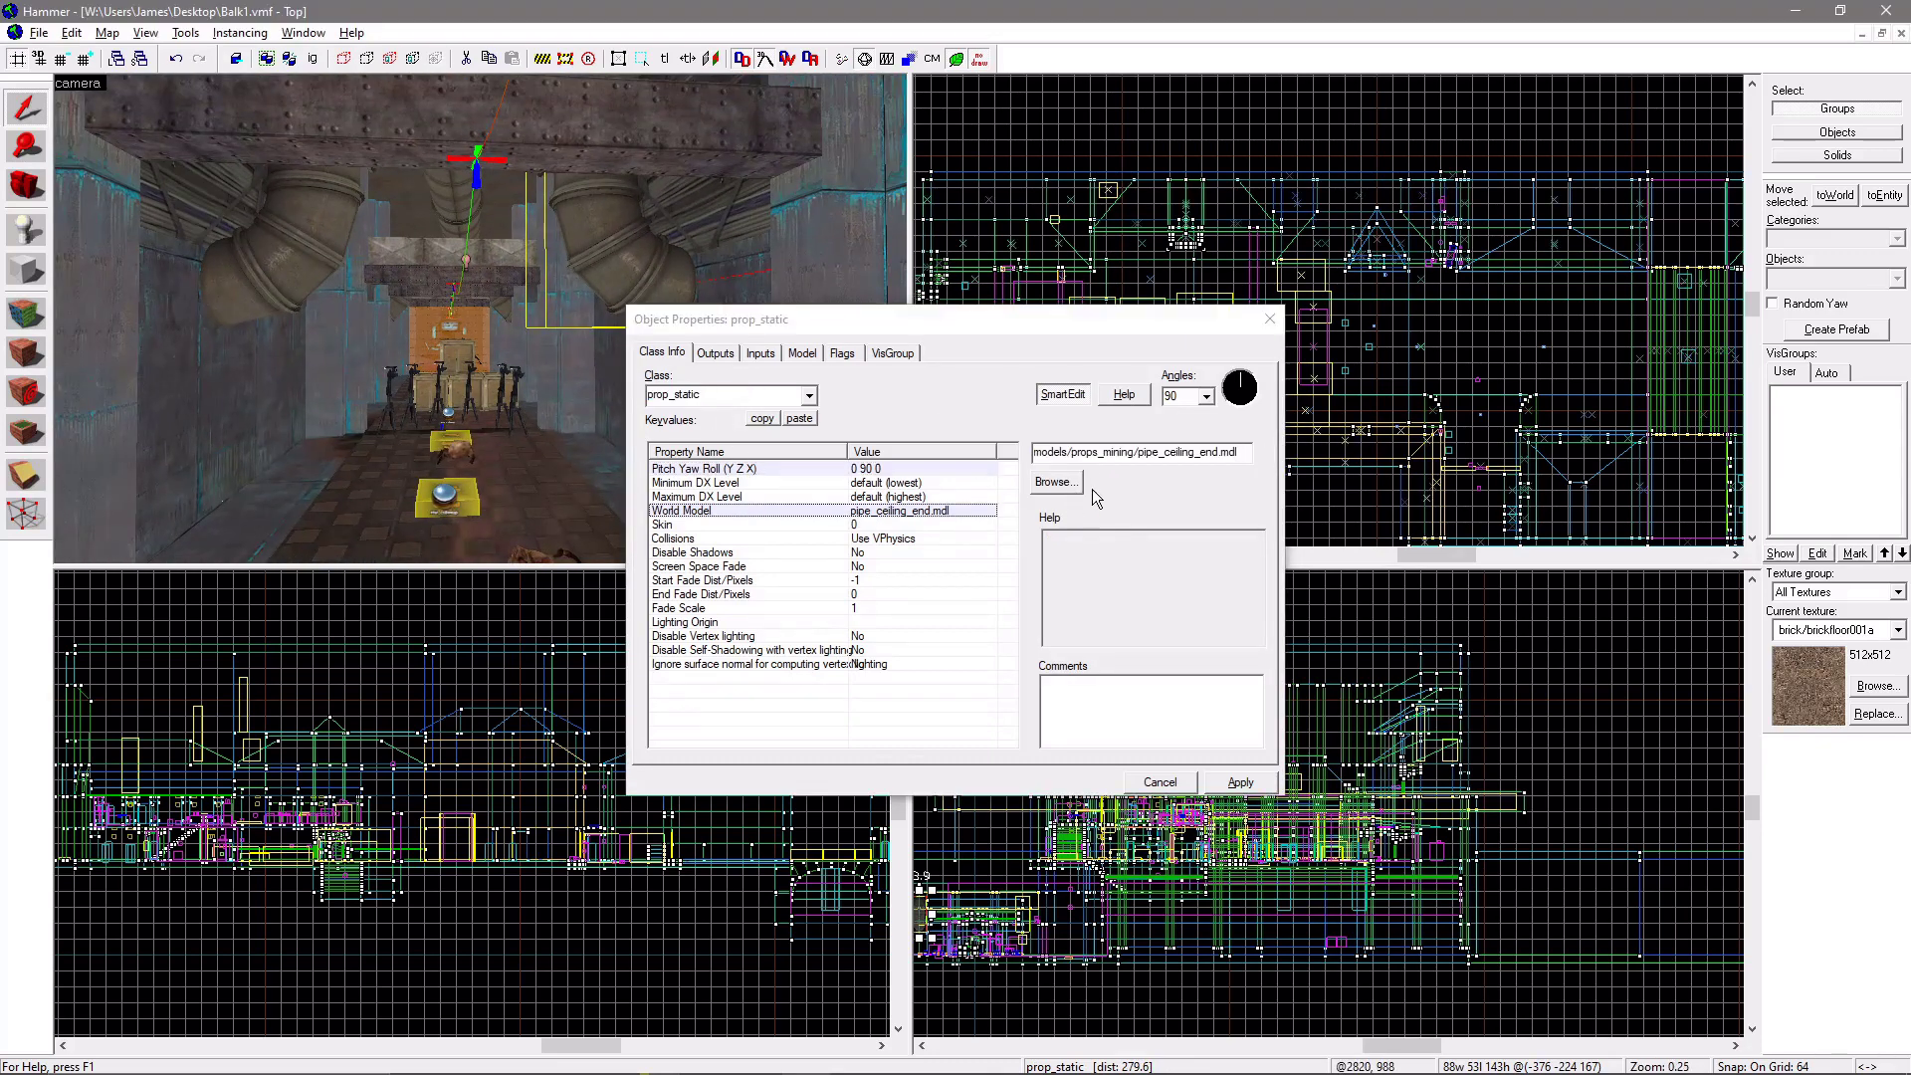
{"action": "left_click", "coordinate": [1268, 321]}
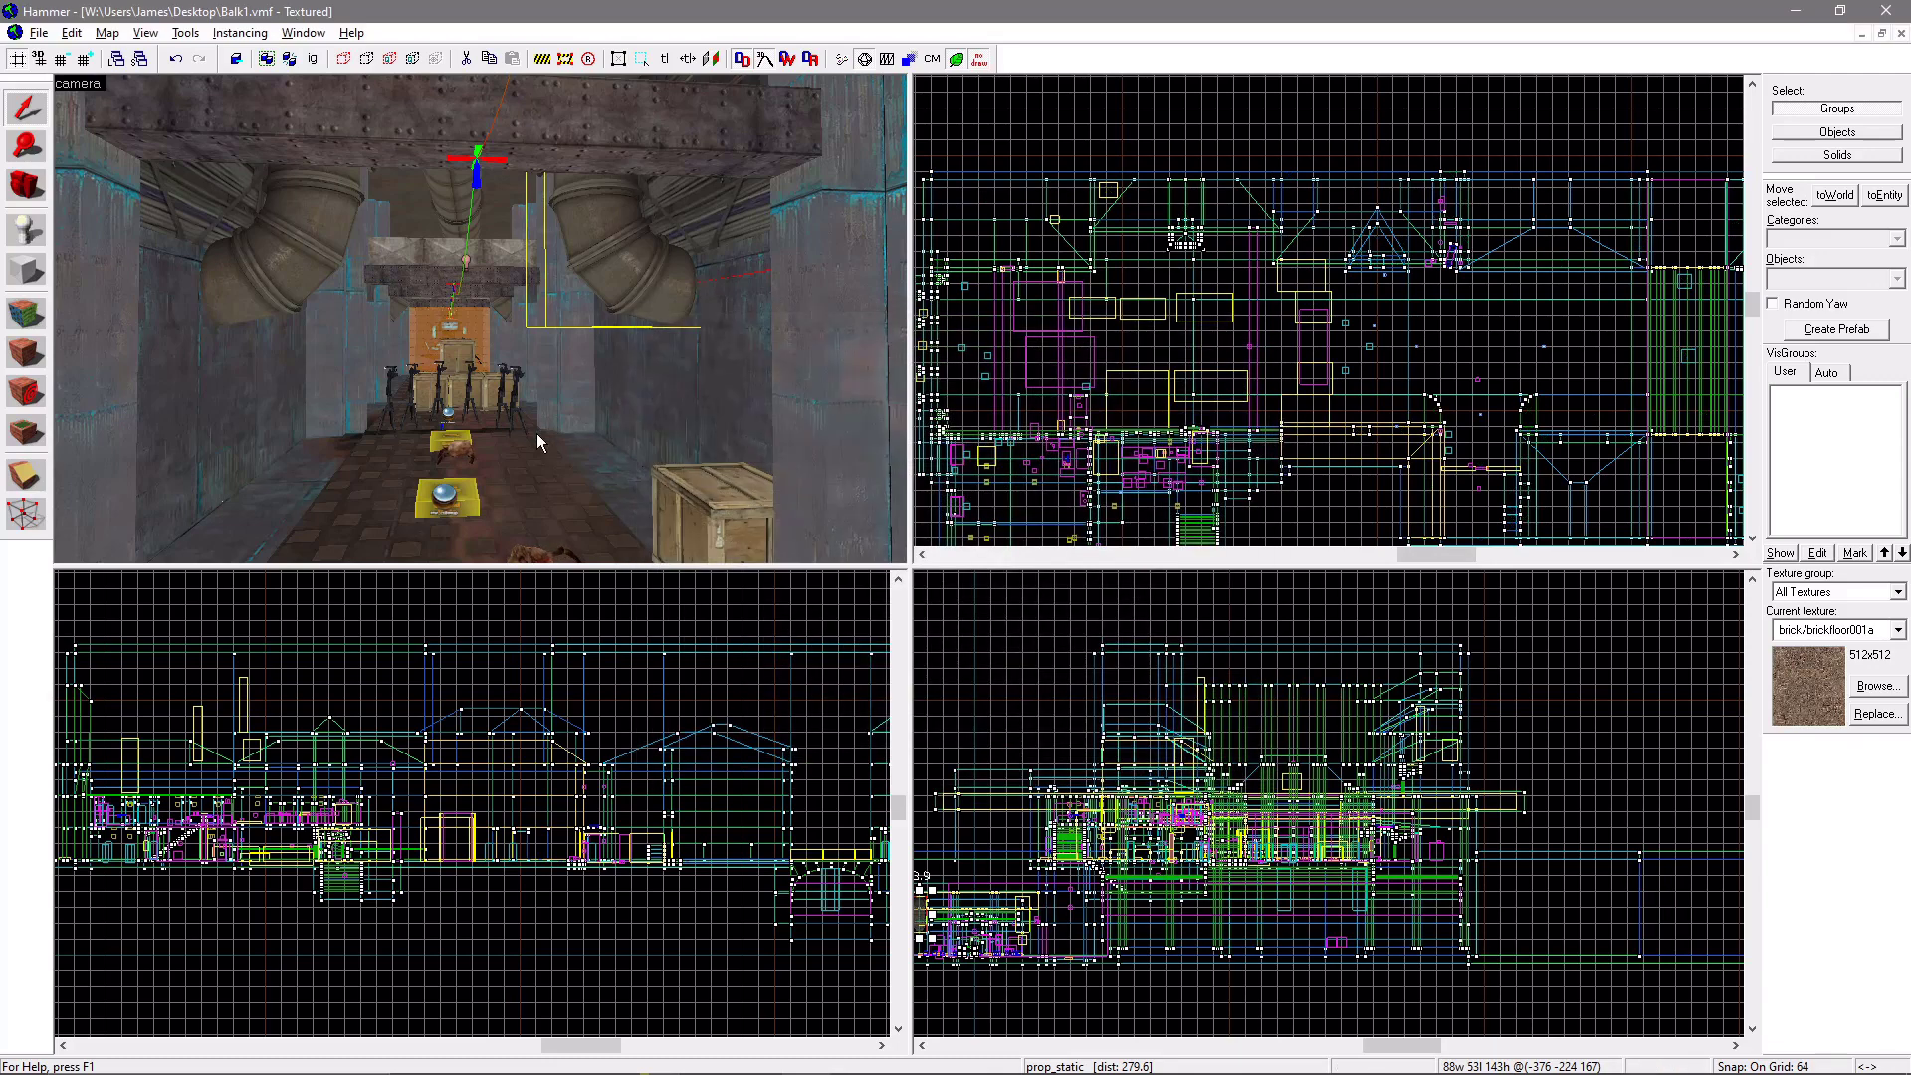
Inspect the prop_physics properties of the wooden crate and select the prop_physics_multiplayer capsule beside the ammo crate
{"action": "double_click", "coordinate": [761, 514]}
{"action": "key", "text": "z"}
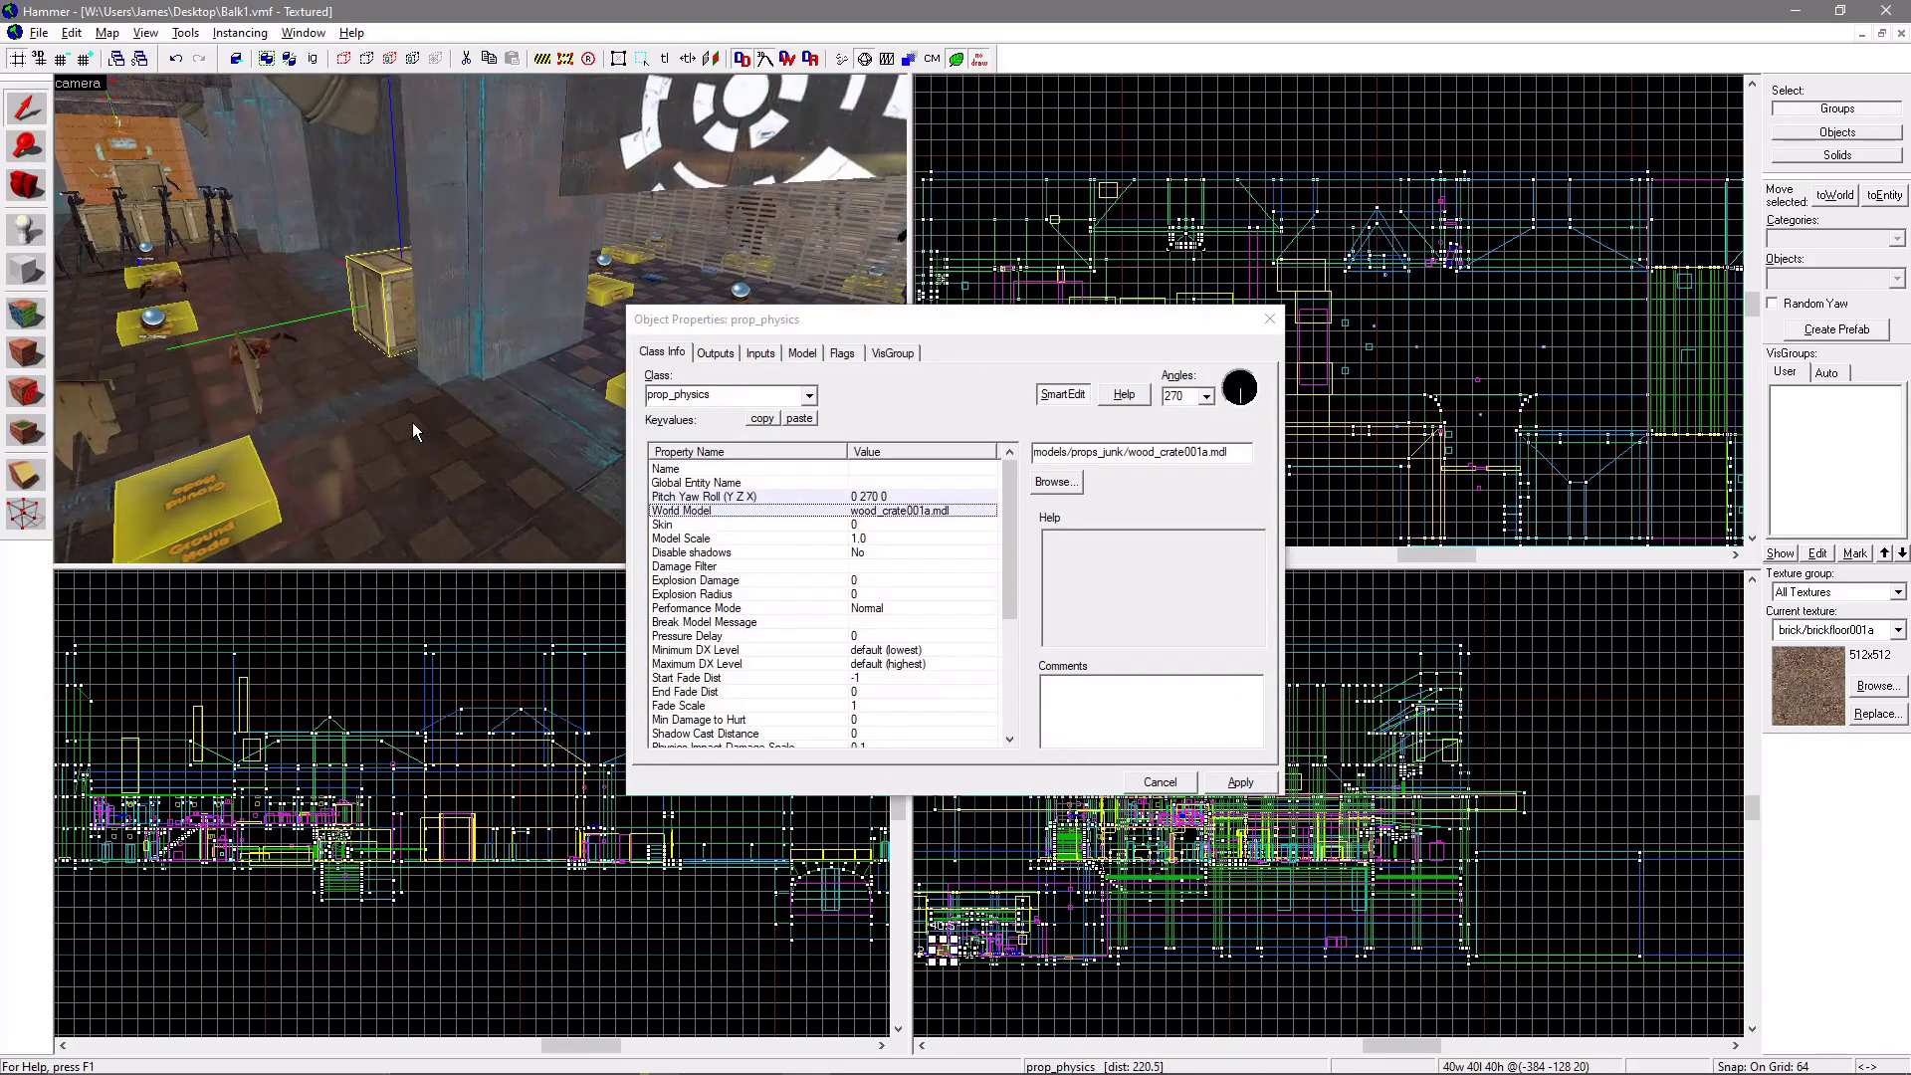
{"action": "key", "text": "w"}
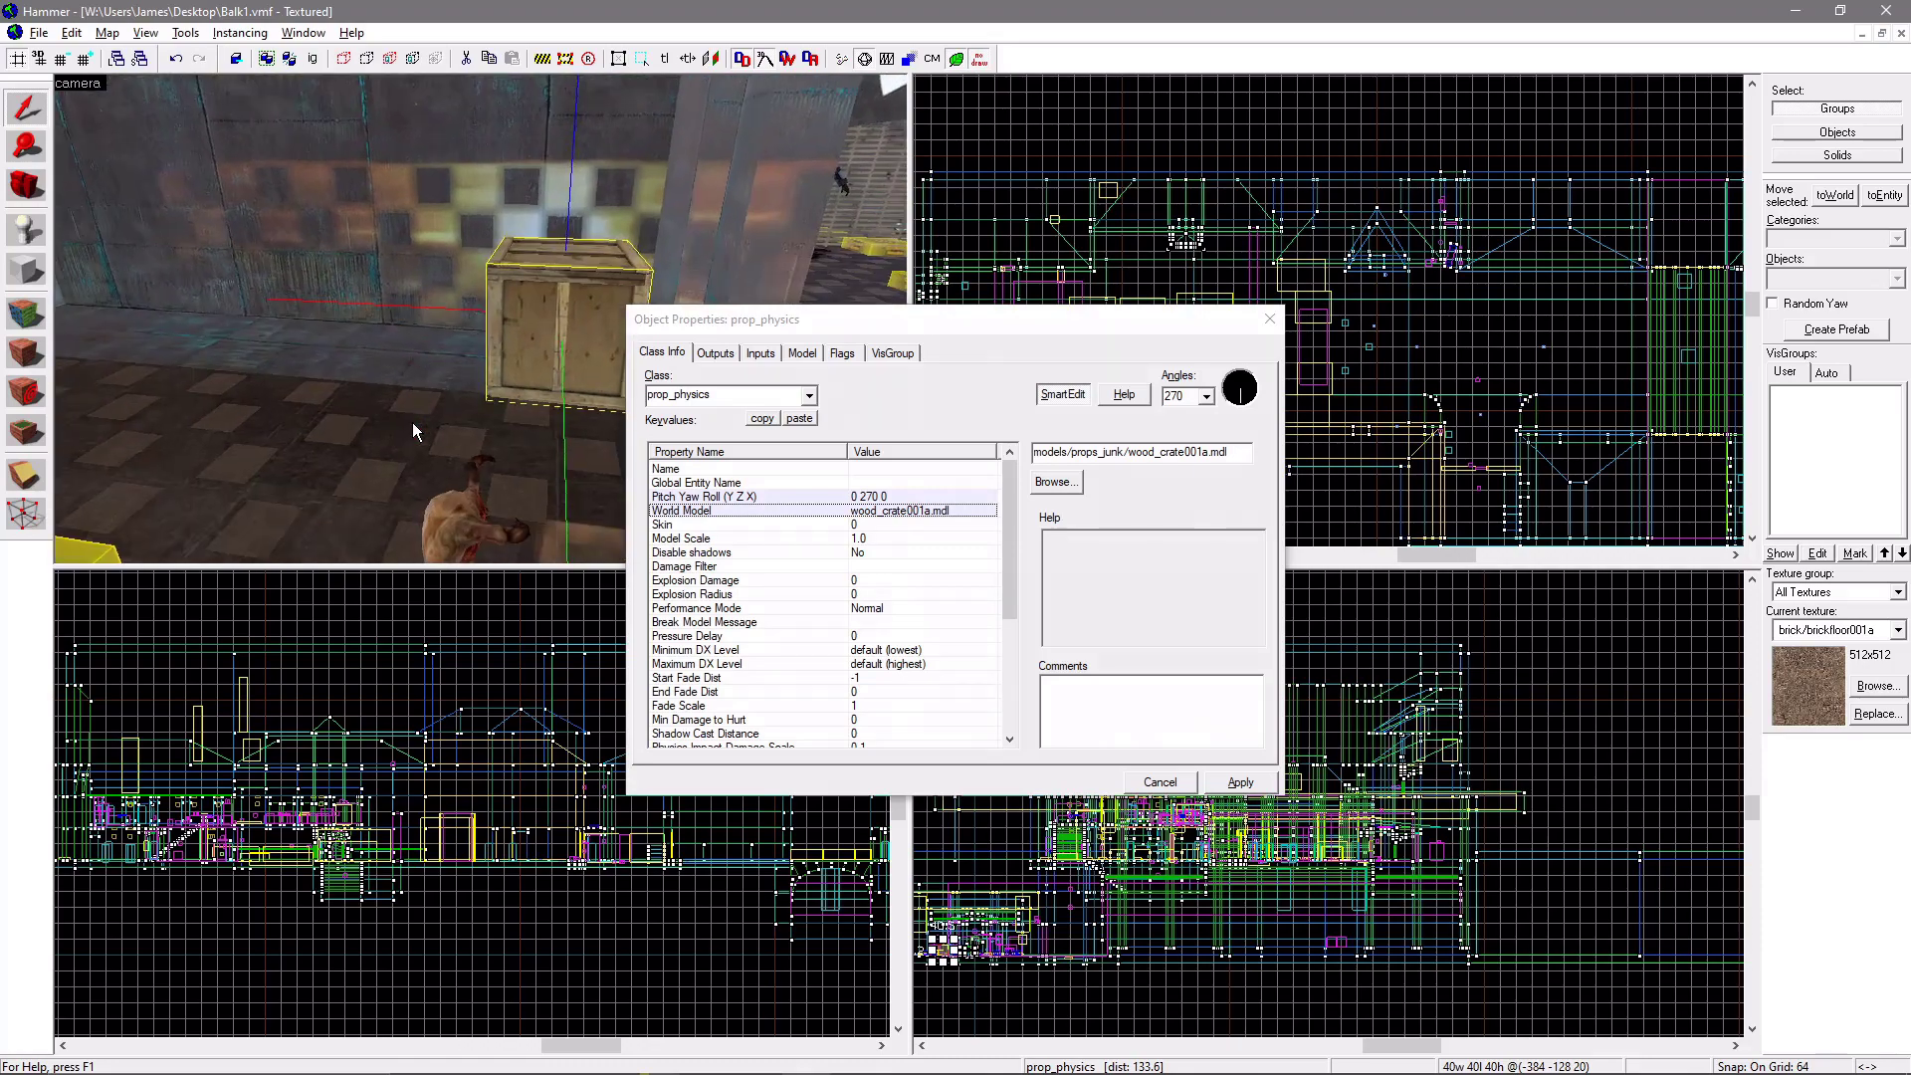
{"action": "left_click", "coordinate": [562, 260]}
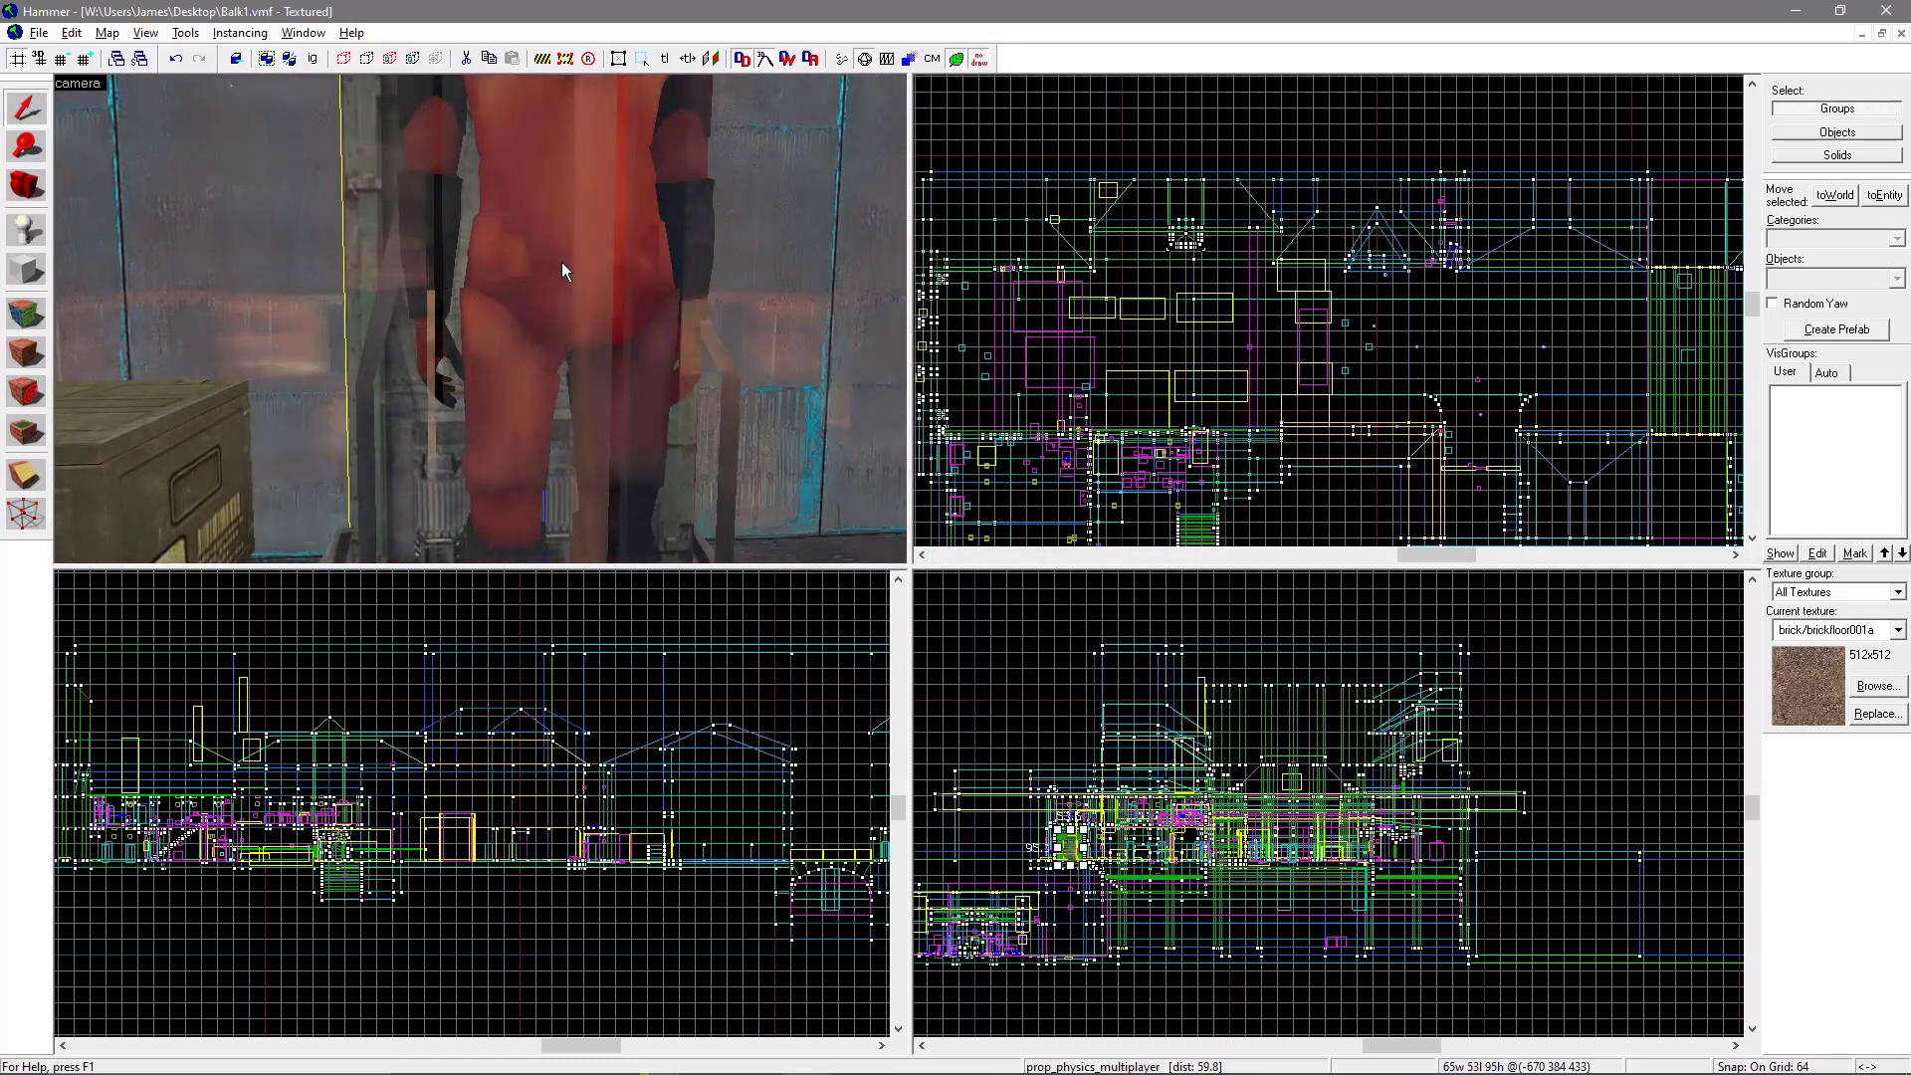
{"action": "key", "text": "s"}
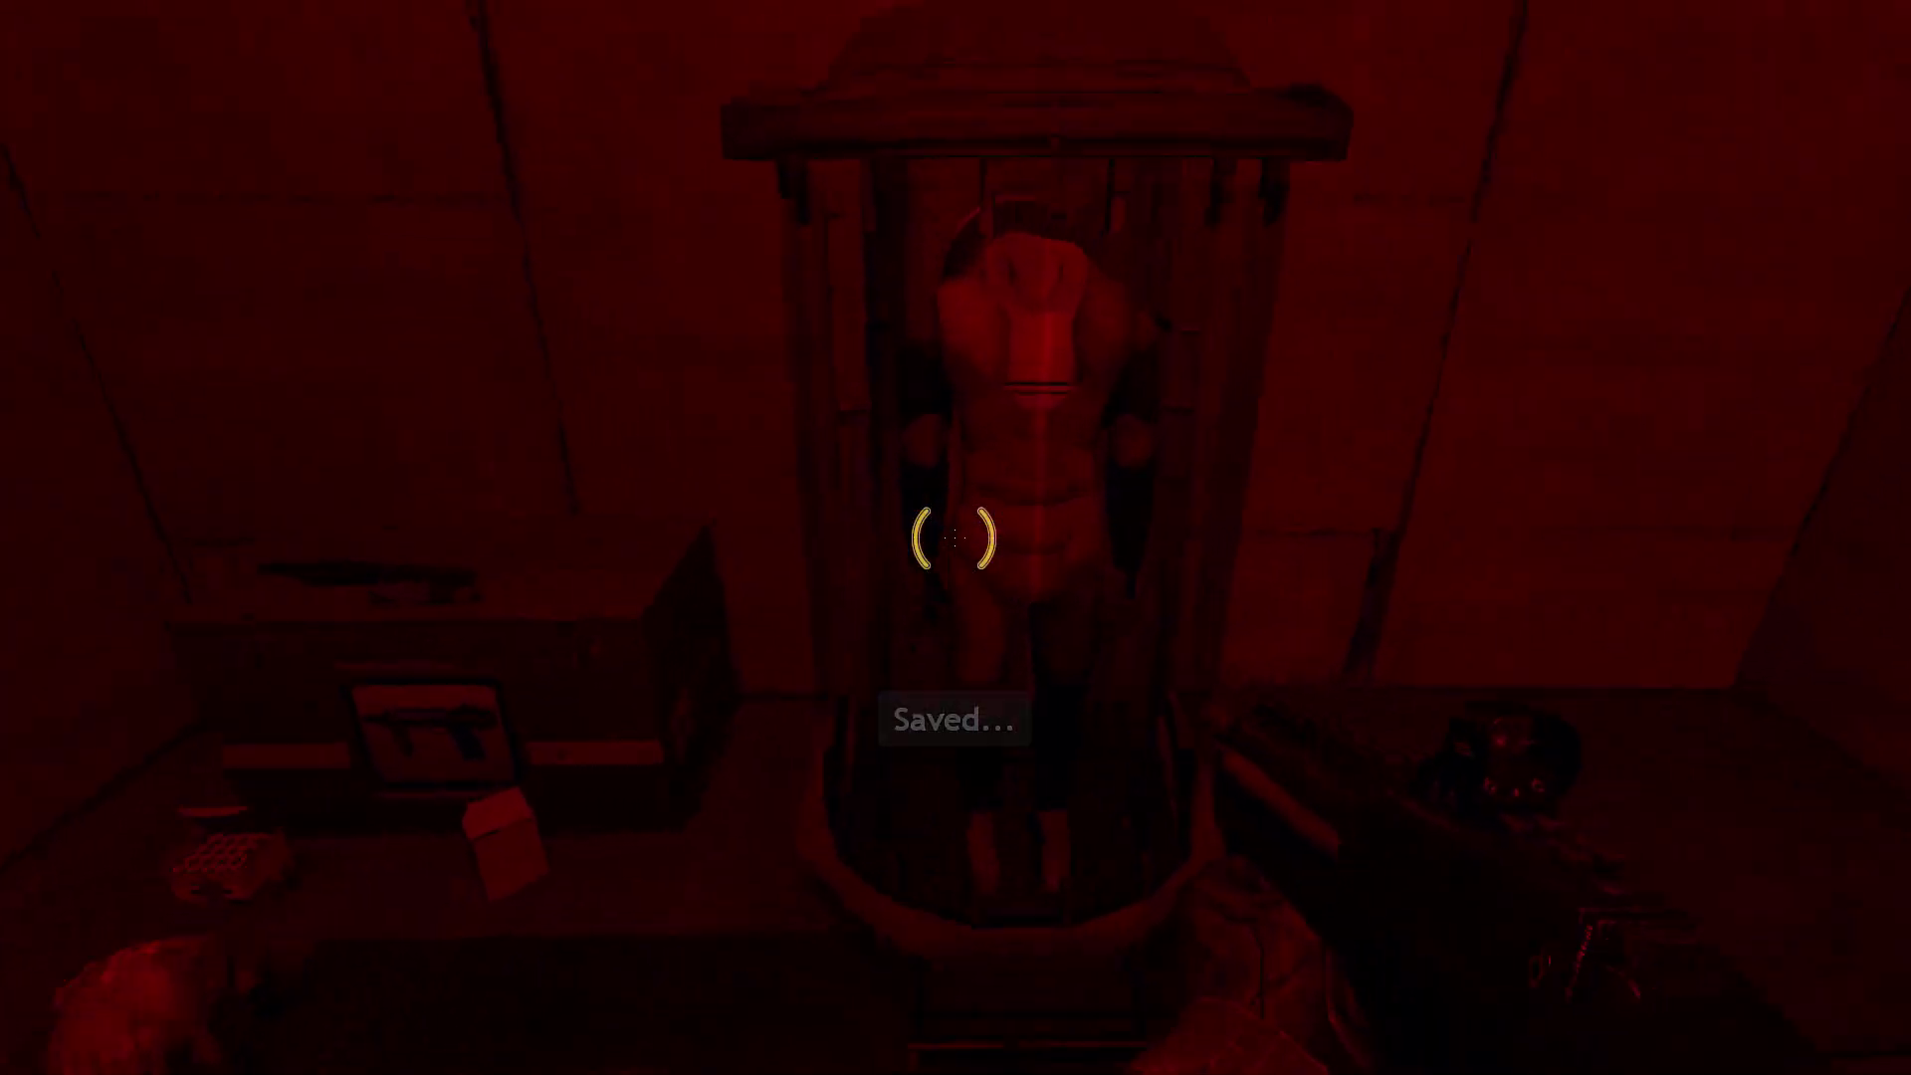
{"action": "key", "text": "w"}
{"action": "key", "text": "e"}
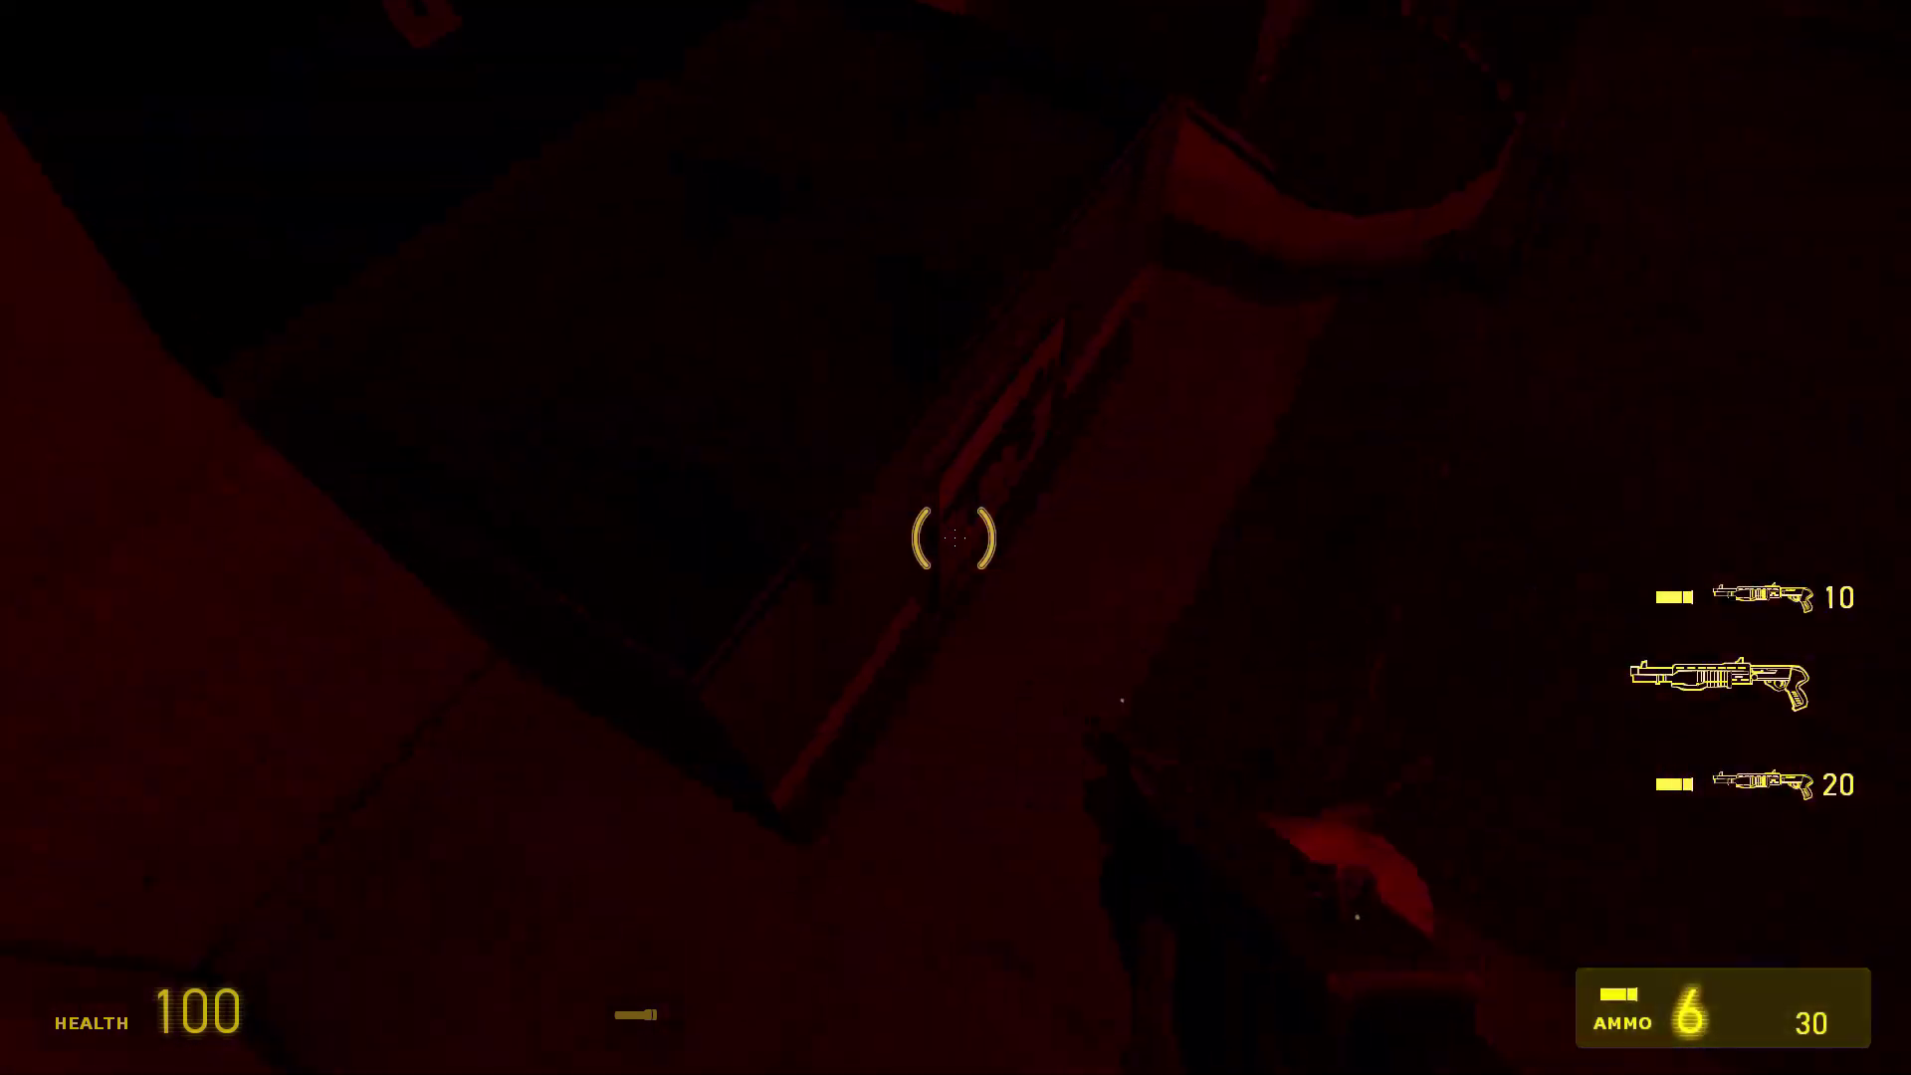
{"action": "key", "text": "3"}
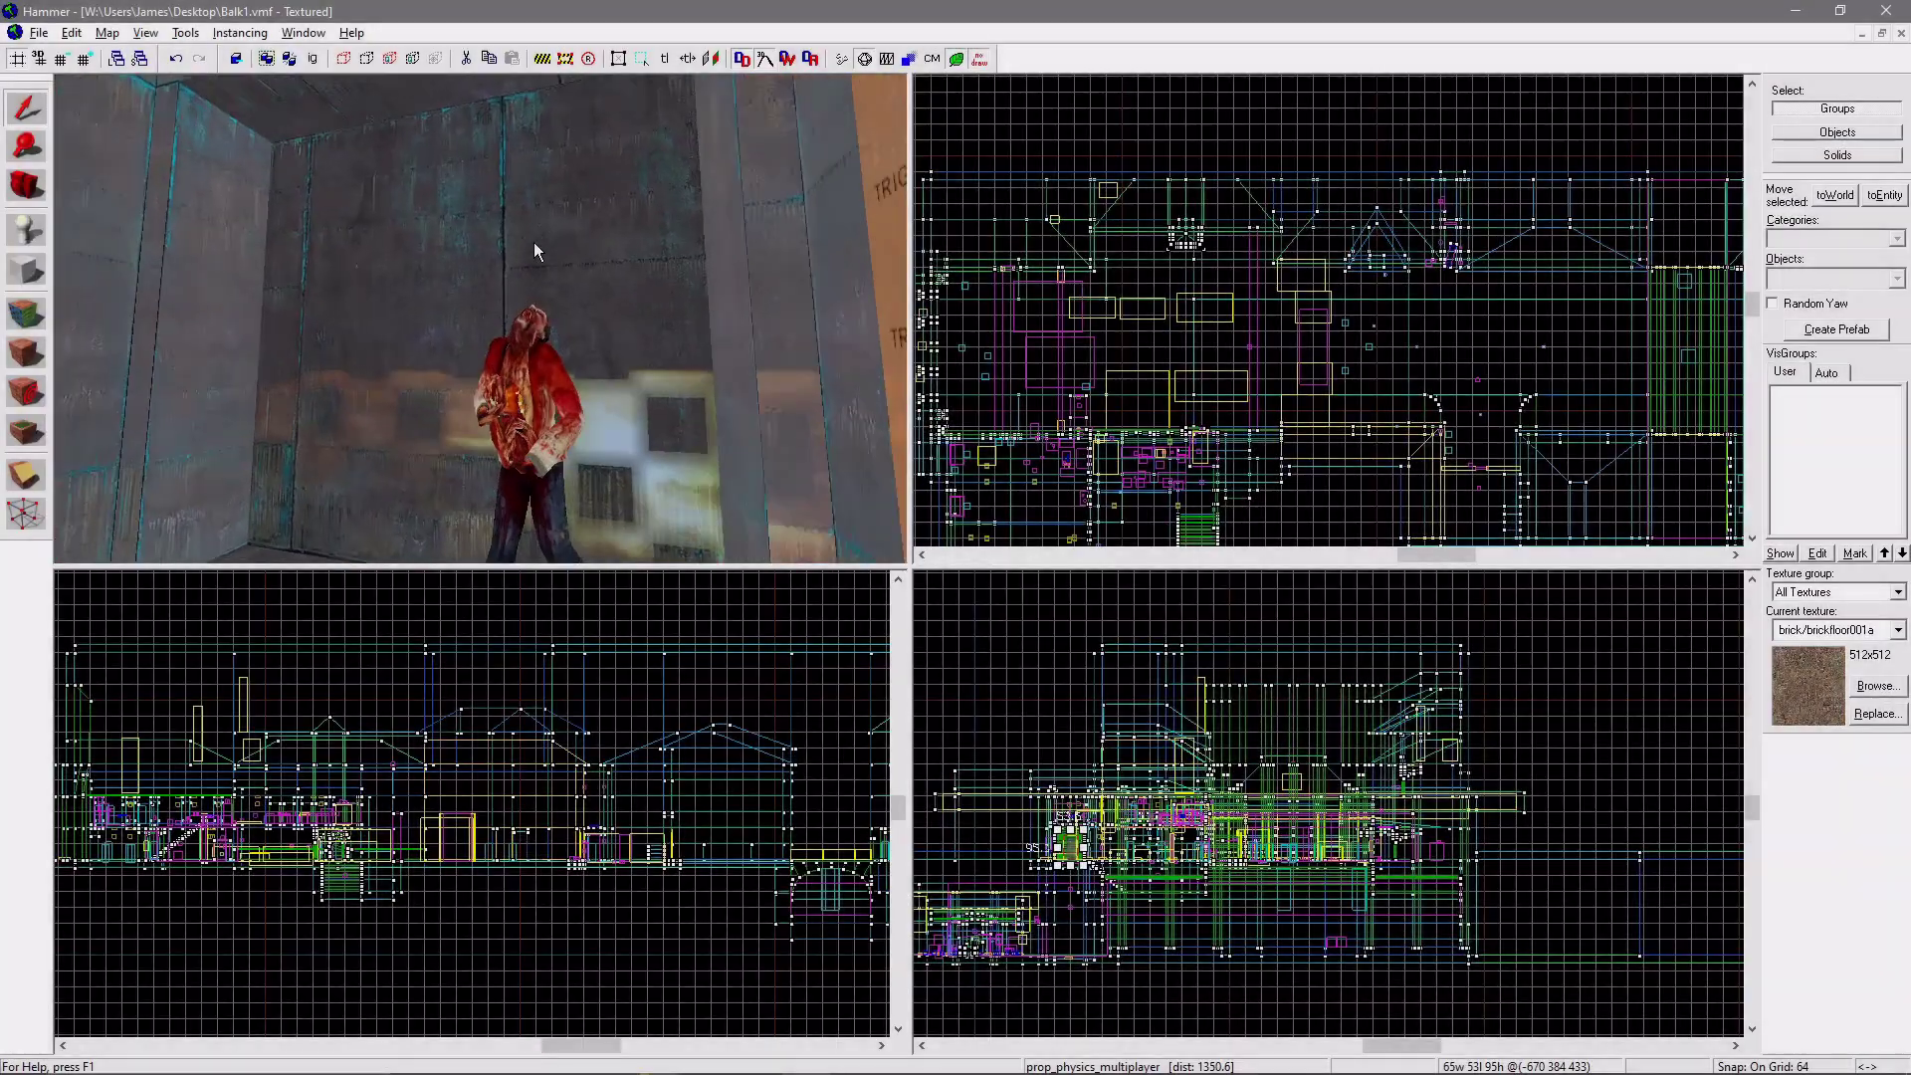
Select the npc_zombie entity standing in the metal-walled room
{"action": "left_click", "coordinate": [558, 369]}
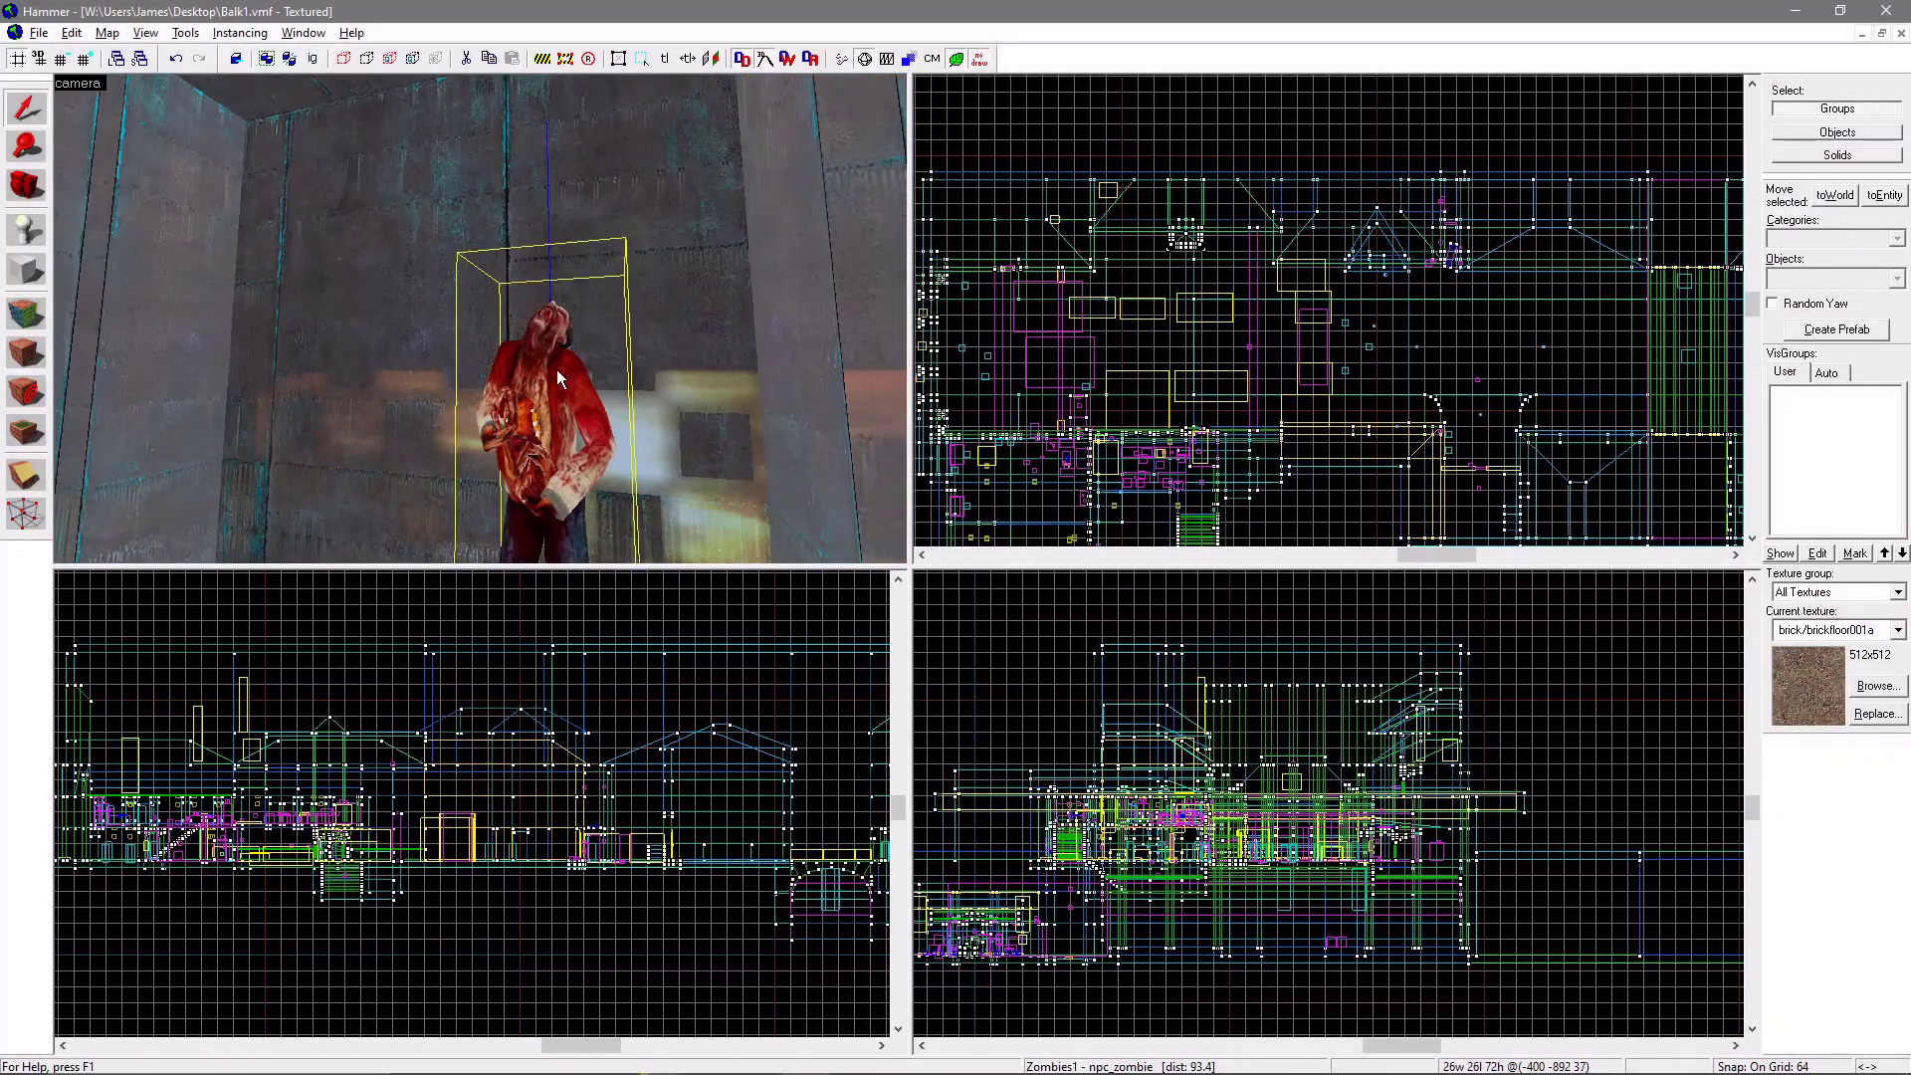
{"action": "scroll", "coordinate": [557, 368], "scroll_direction": "down", "scroll_amount": 5}
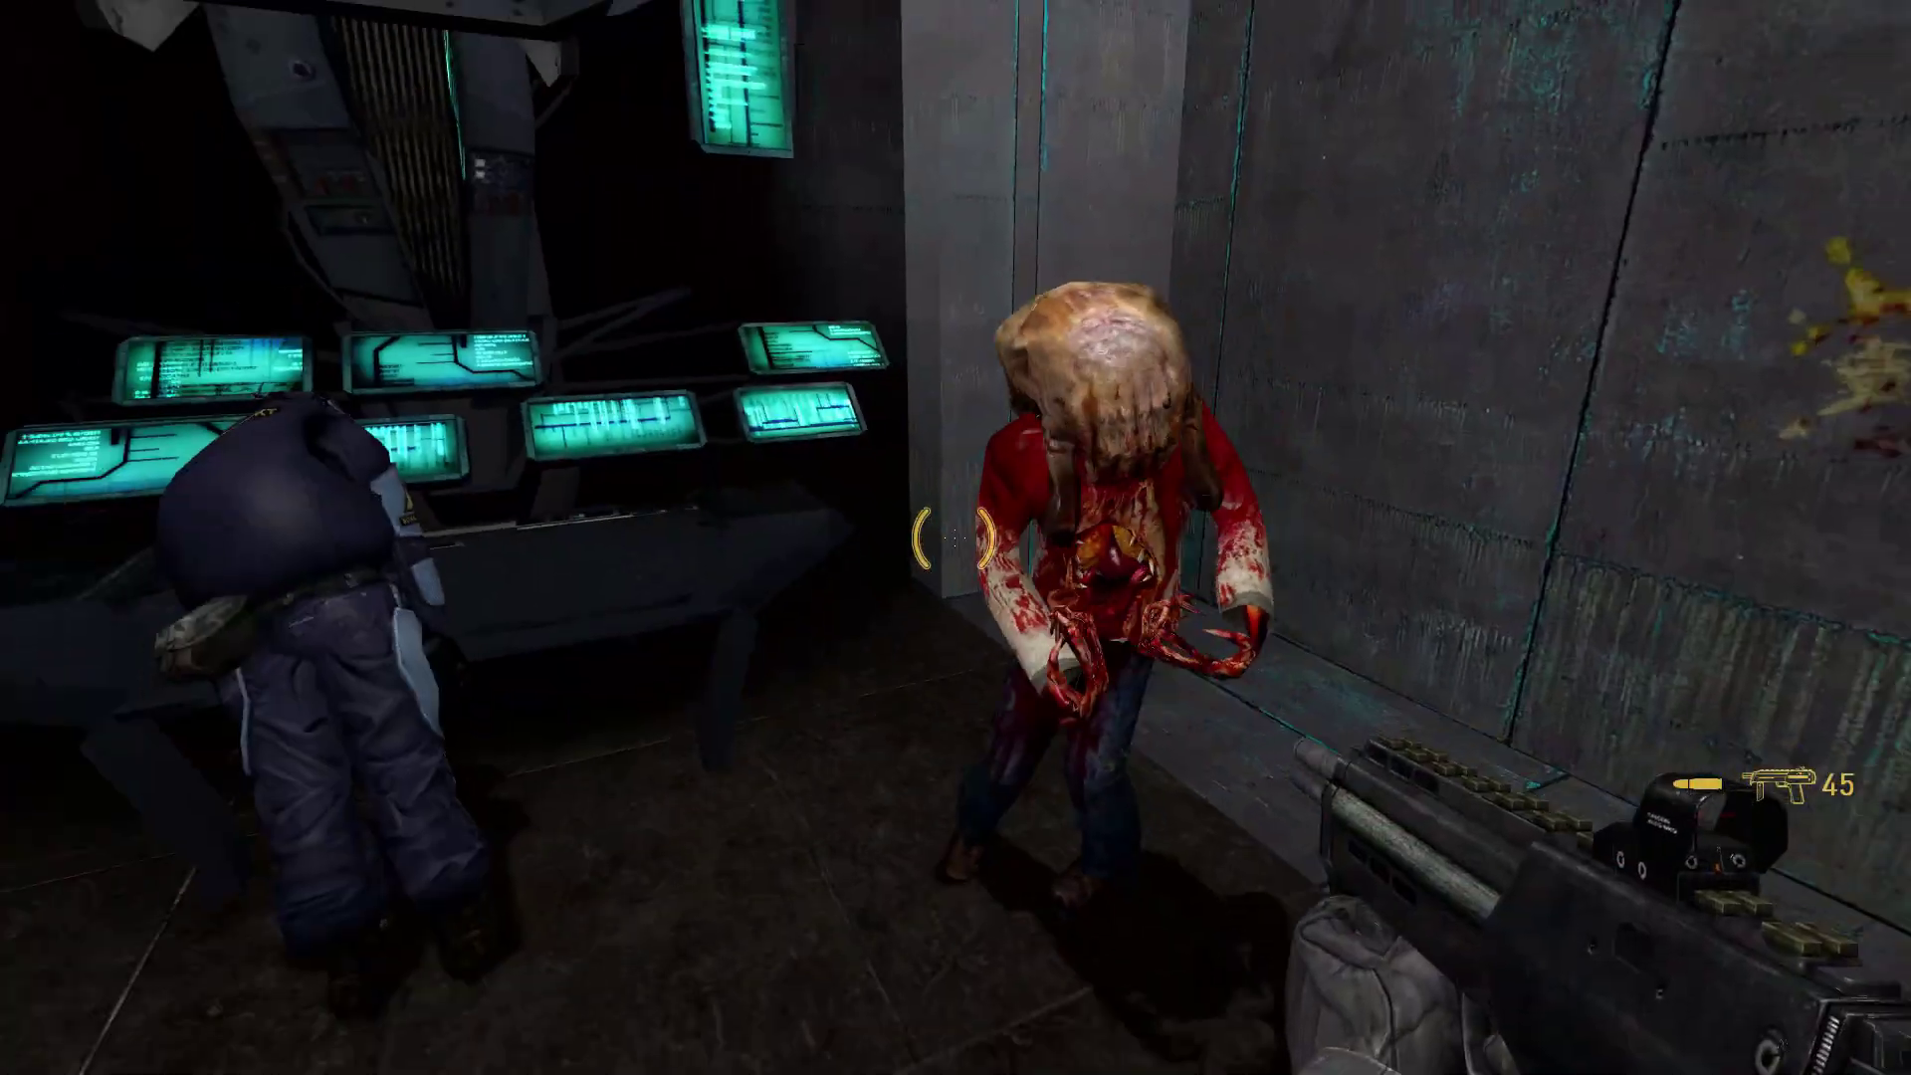
{"action": "key", "text": "s"}
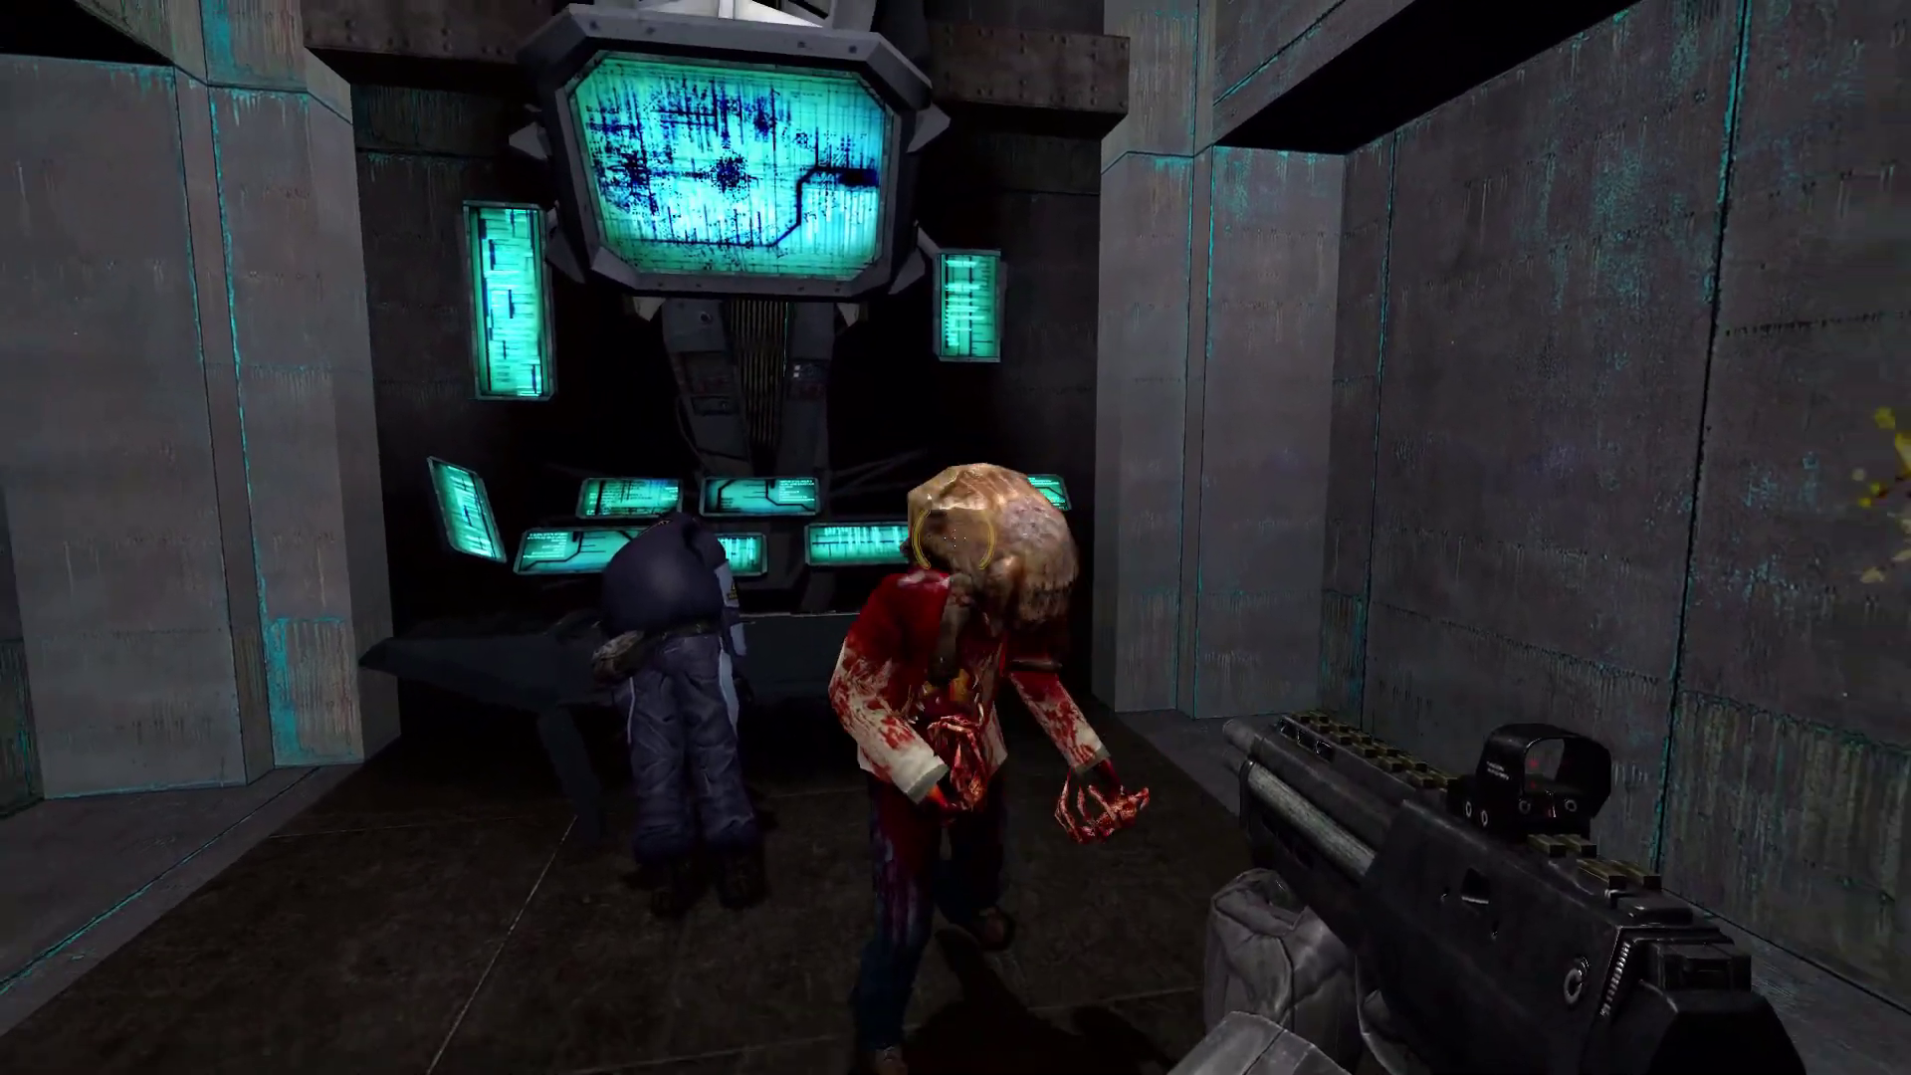
{"action": "key", "text": "s"}
{"action": "left_click", "coordinate": [954, 537]}
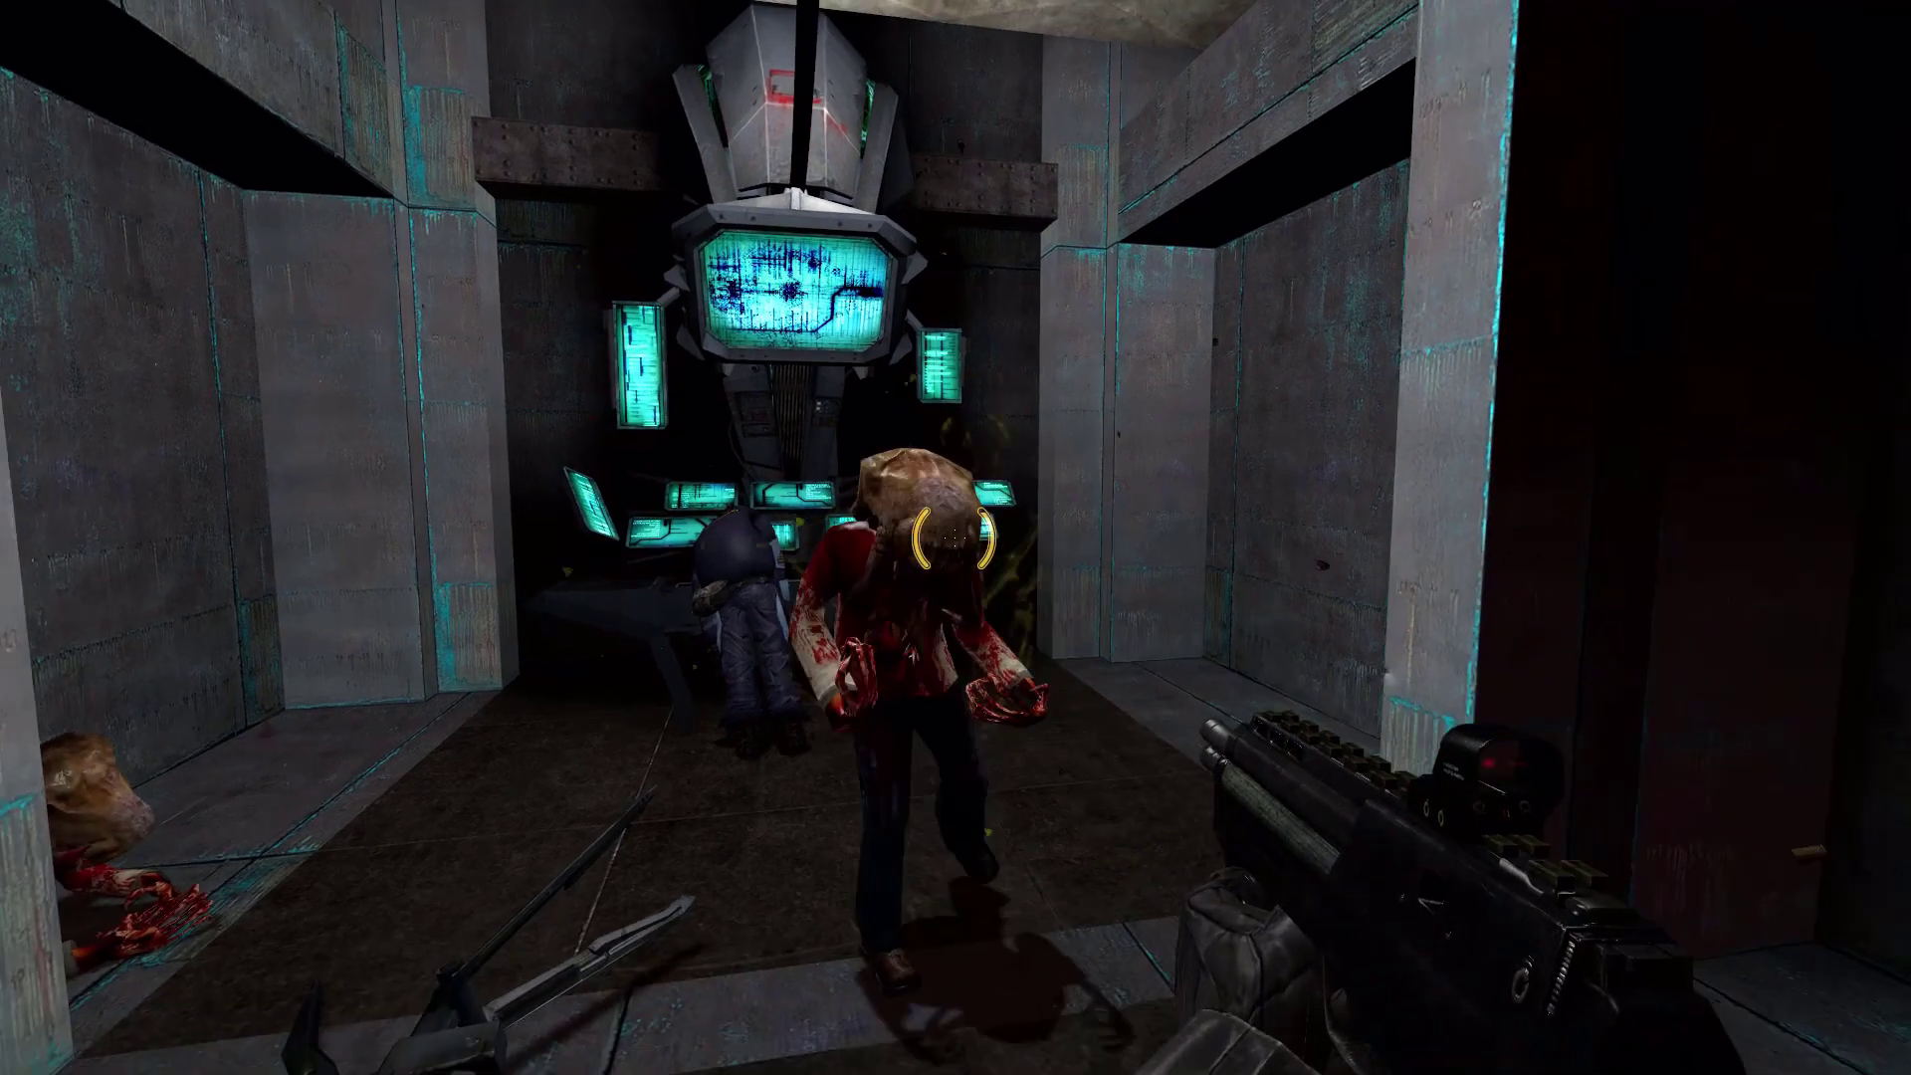
{"action": "left_click", "coordinate": [955, 537]}
{"action": "key", "text": "s"}
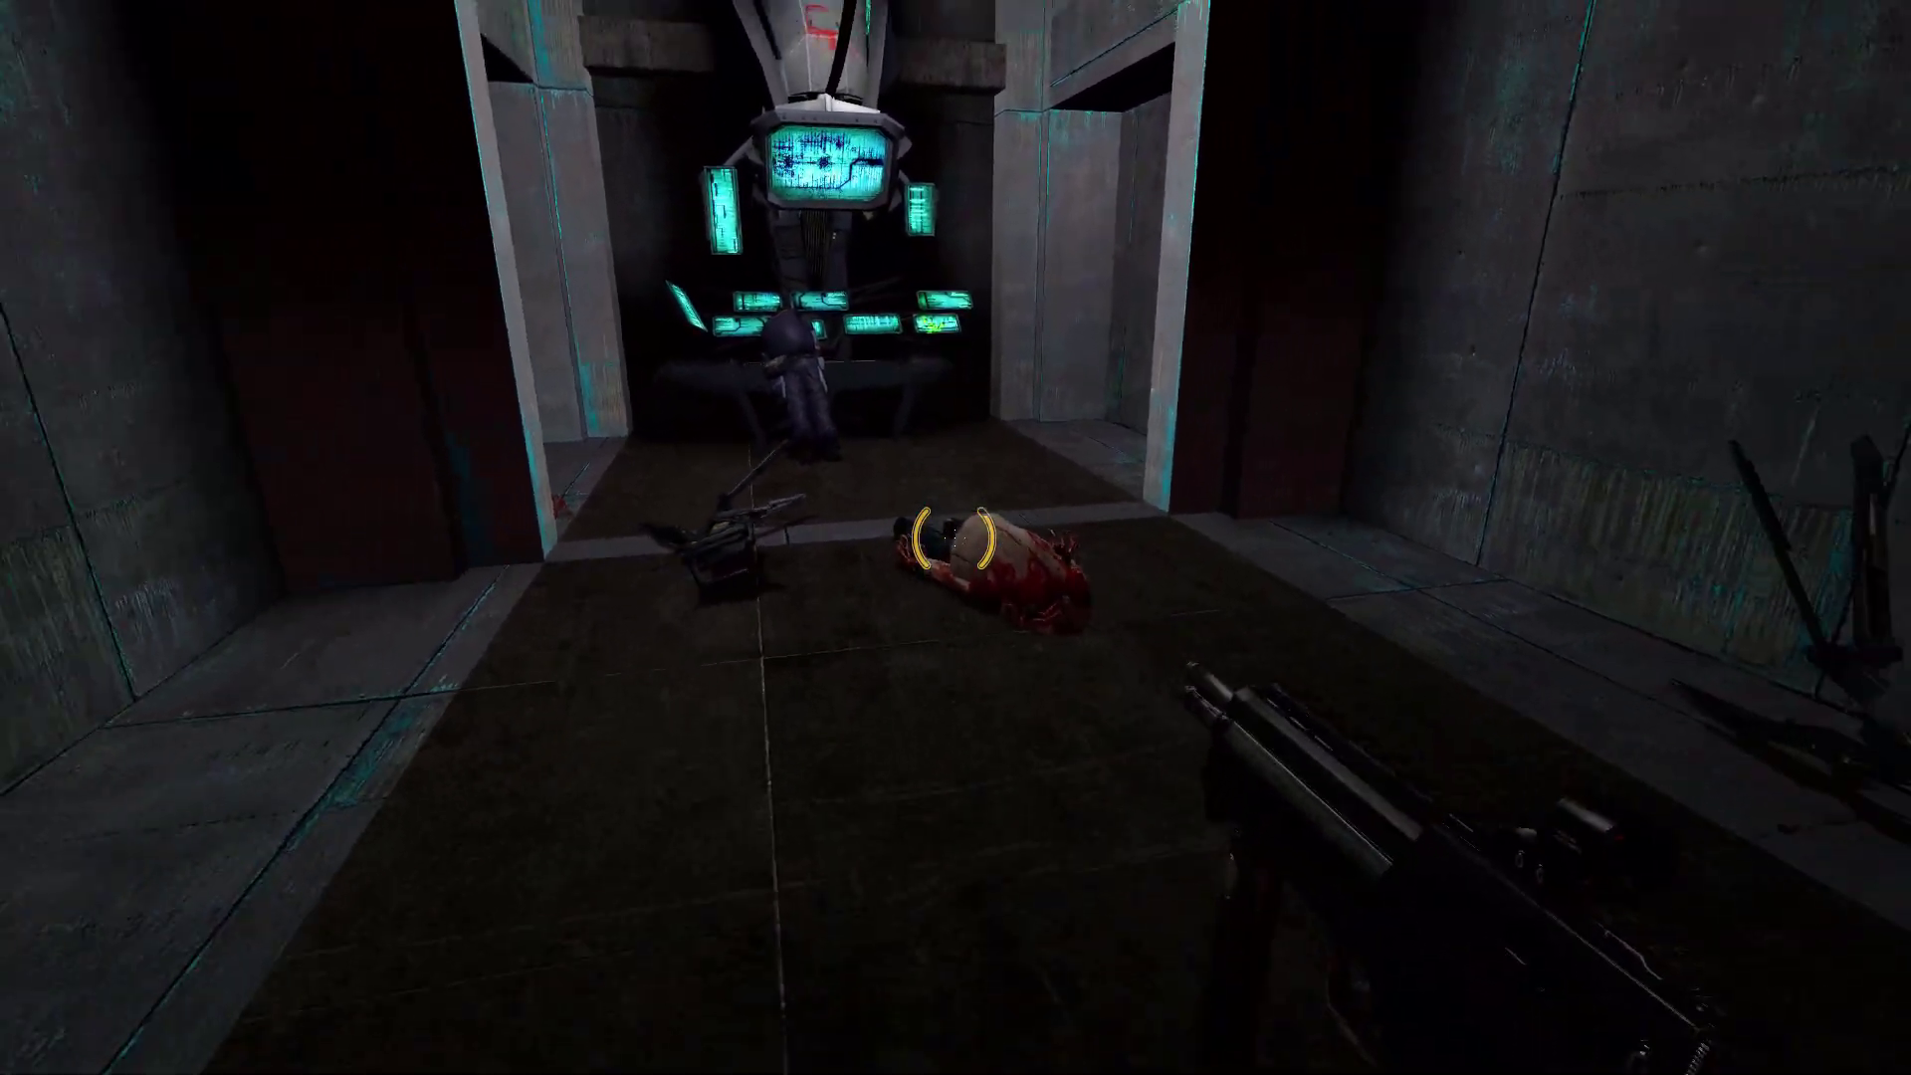
{"action": "key", "text": "w"}
{"action": "key", "text": "F6"}
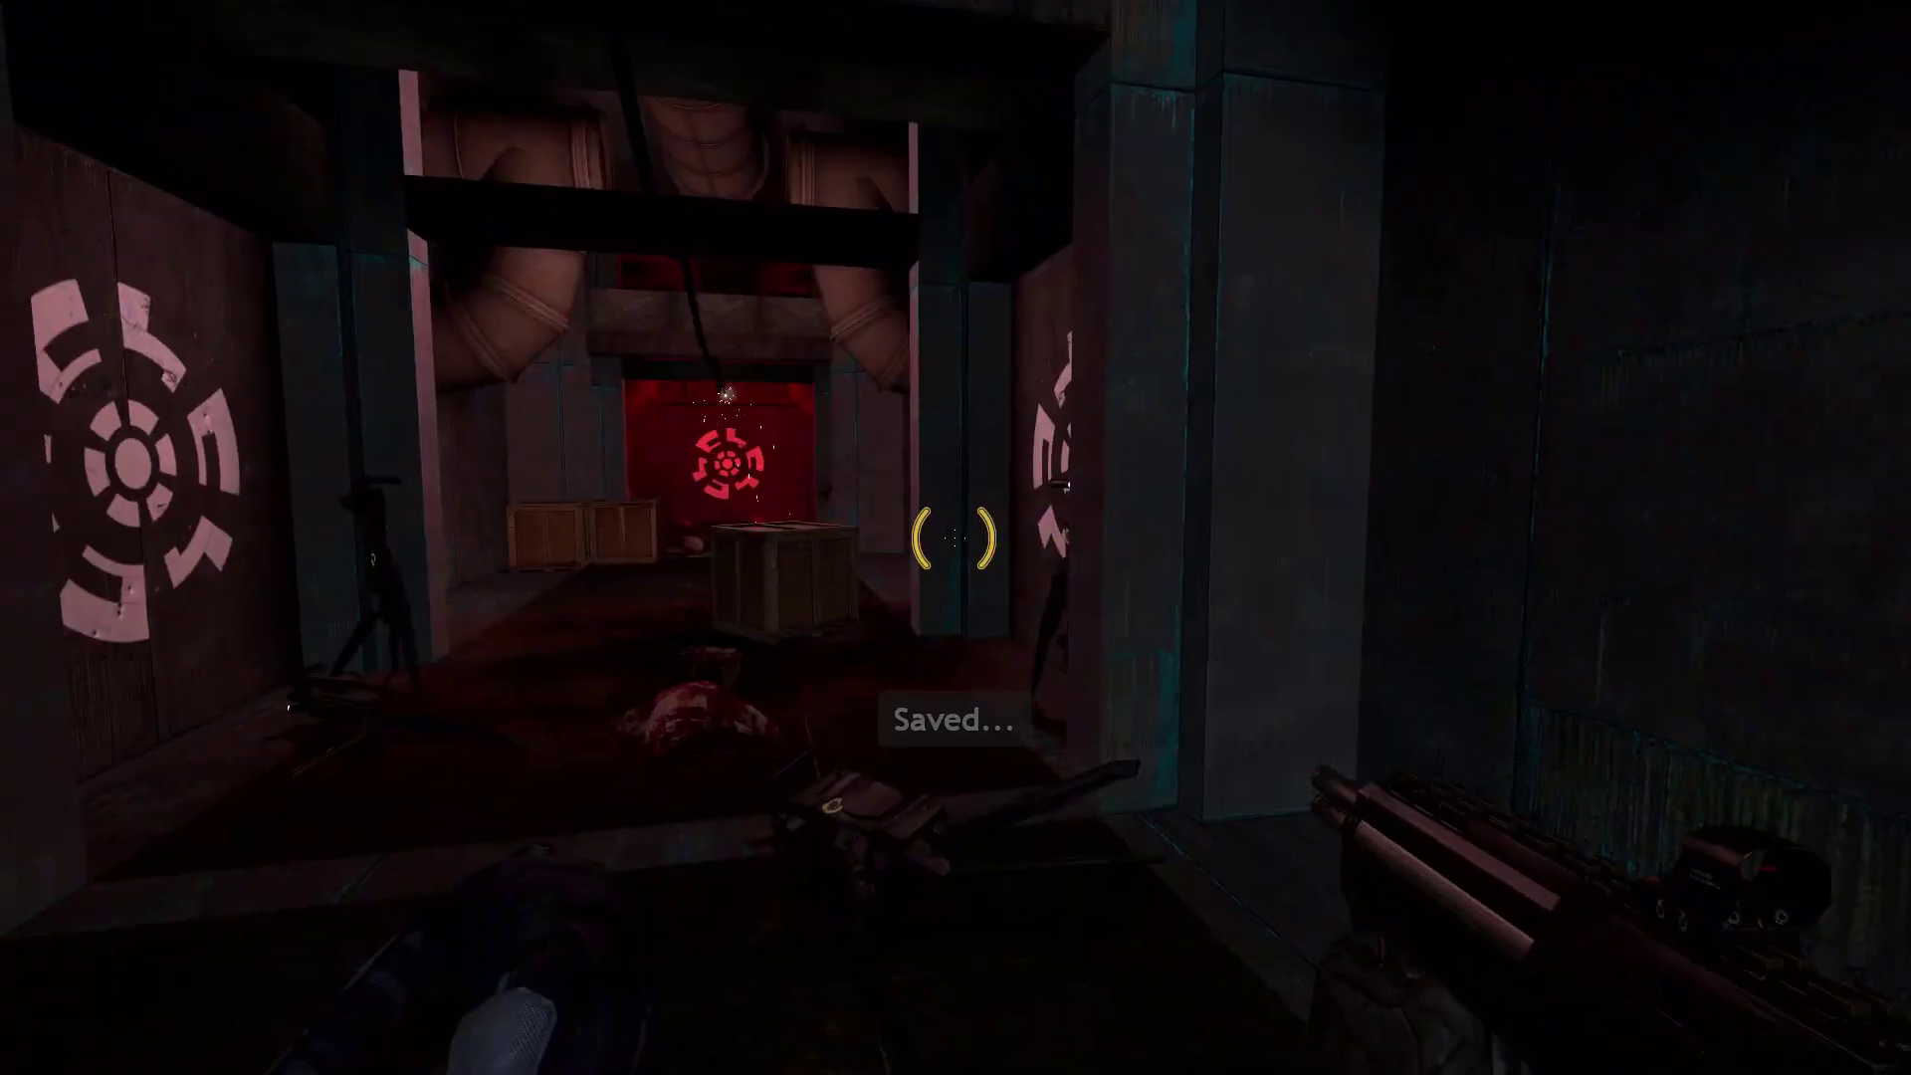
{"action": "key", "text": "w"}
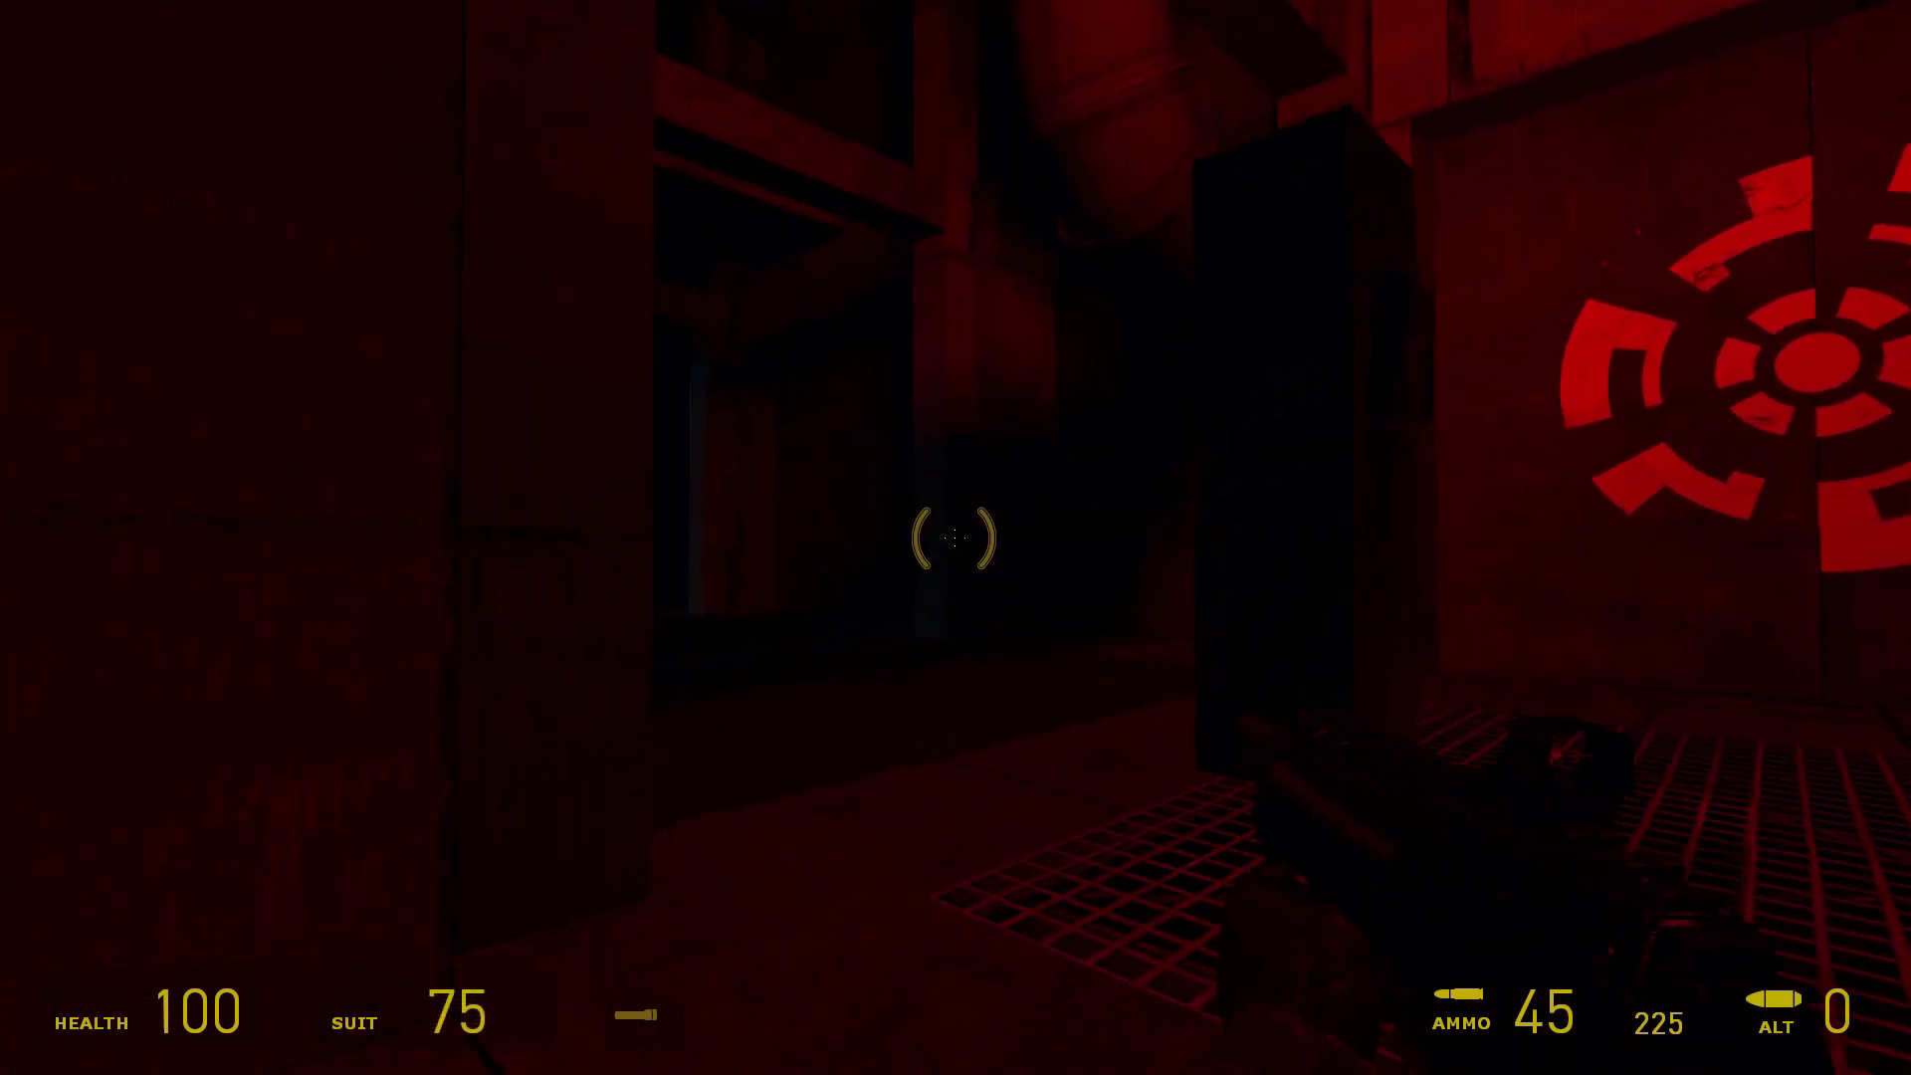
{"action": "key", "text": "f"}
{"action": "key", "text": "3"}
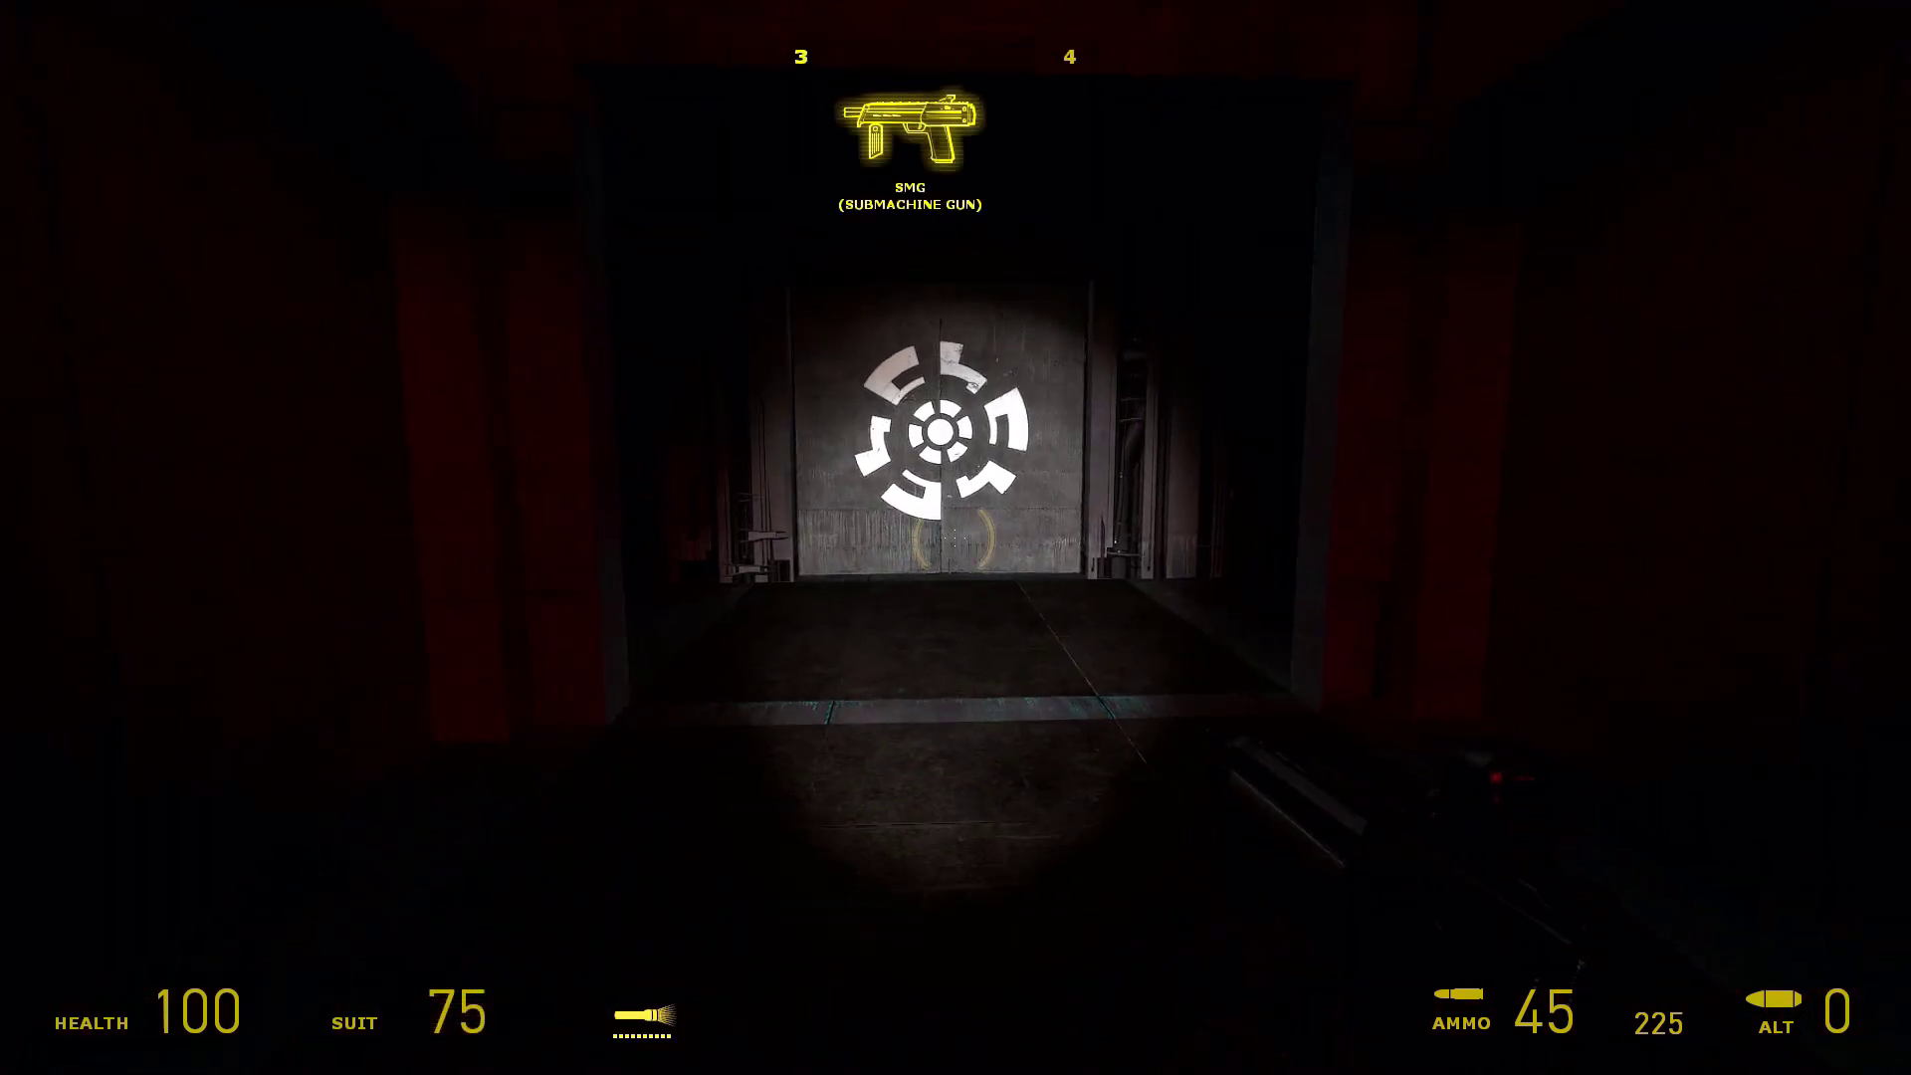
{"action": "left_click", "coordinate": [954, 537]}
{"action": "key", "text": "f"}
{"action": "key", "text": "w"}
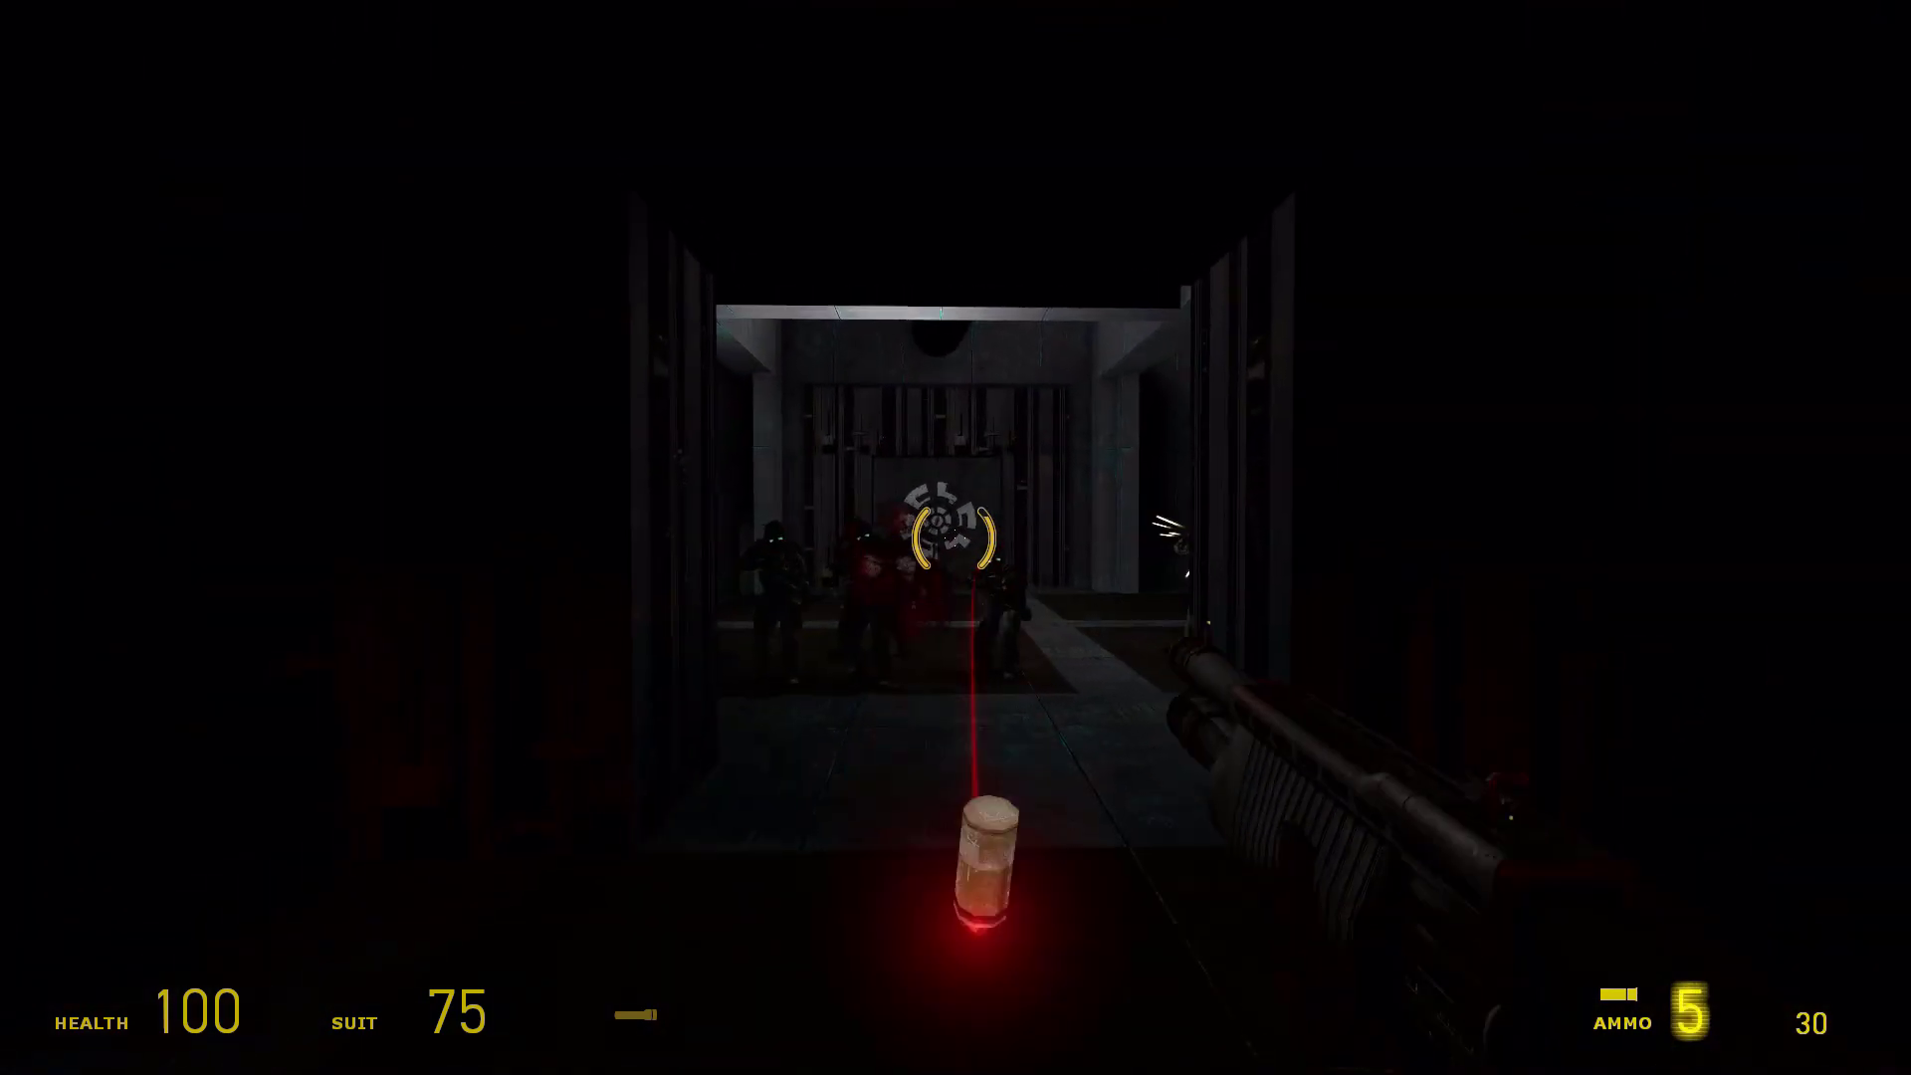
{"action": "key", "text": "e"}
{"action": "key", "text": "e"}
{"action": "left_click", "coordinate": [956, 537]}
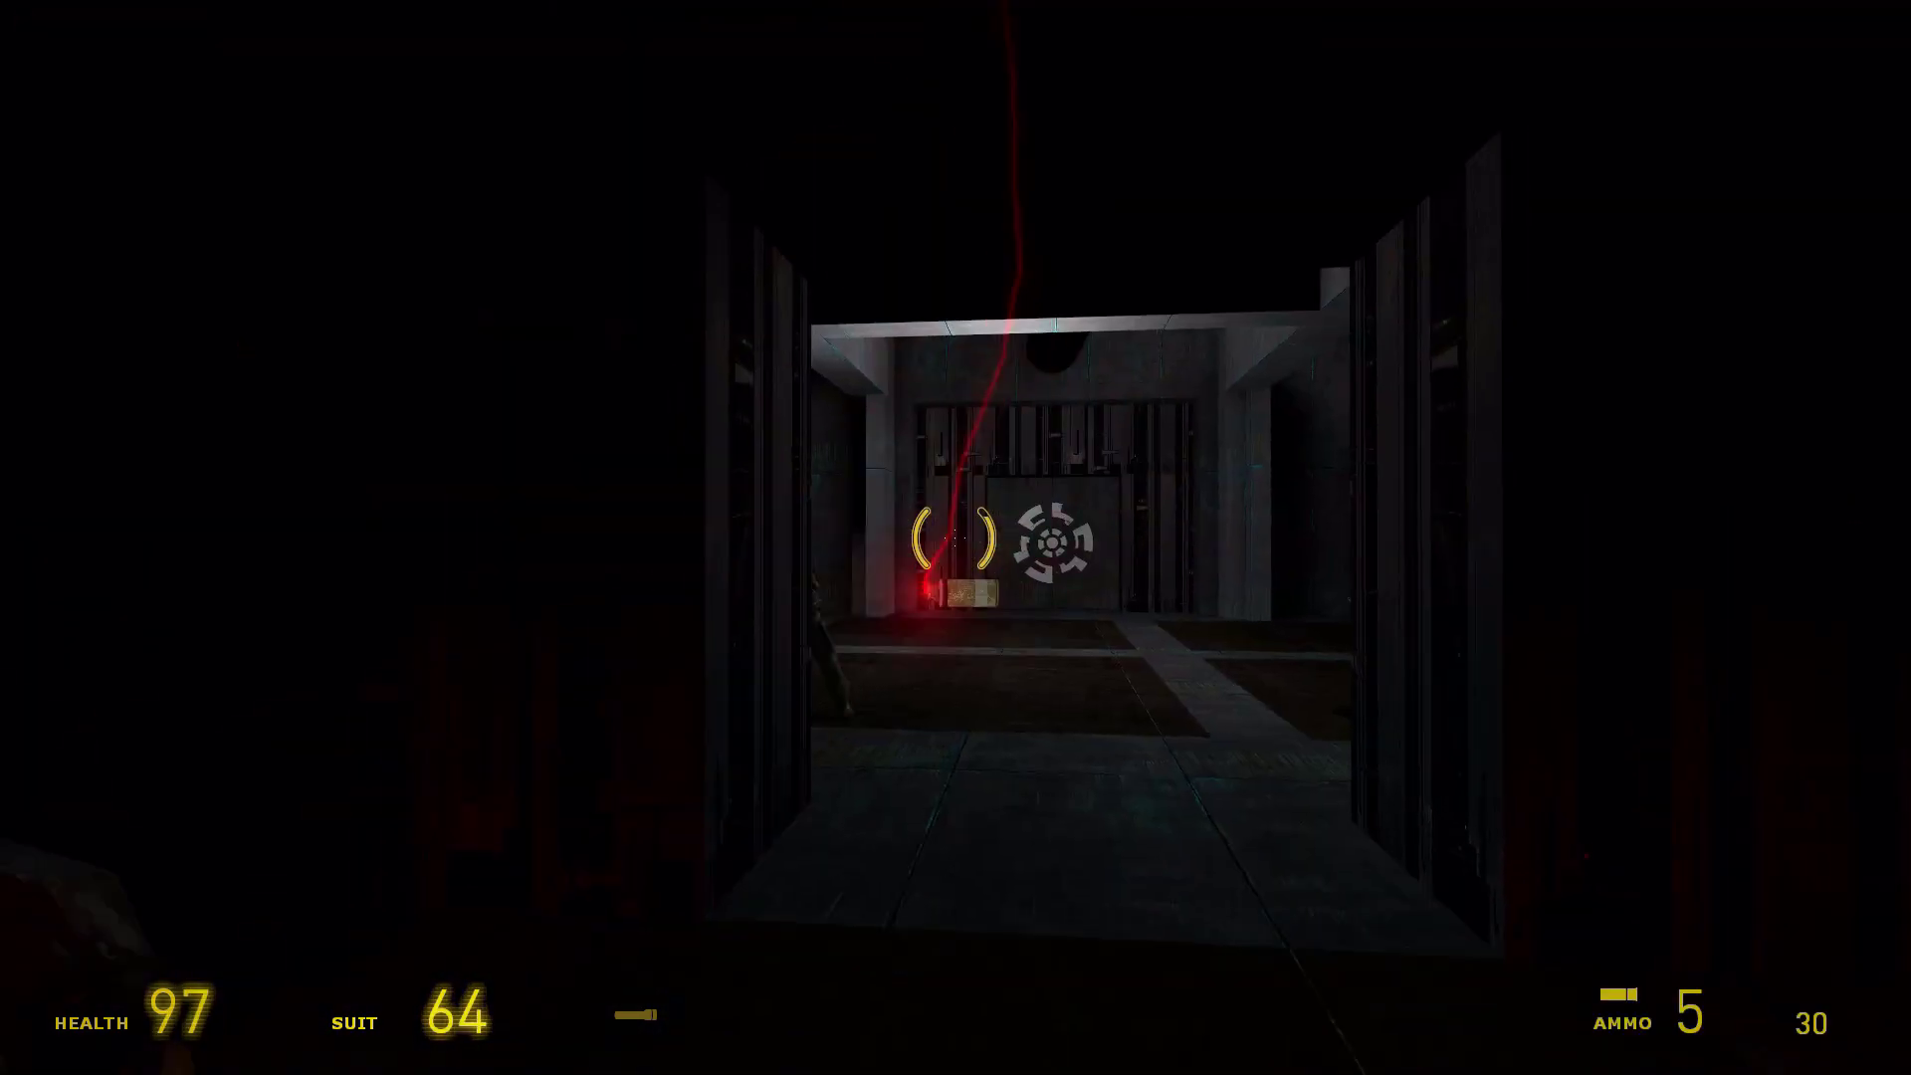